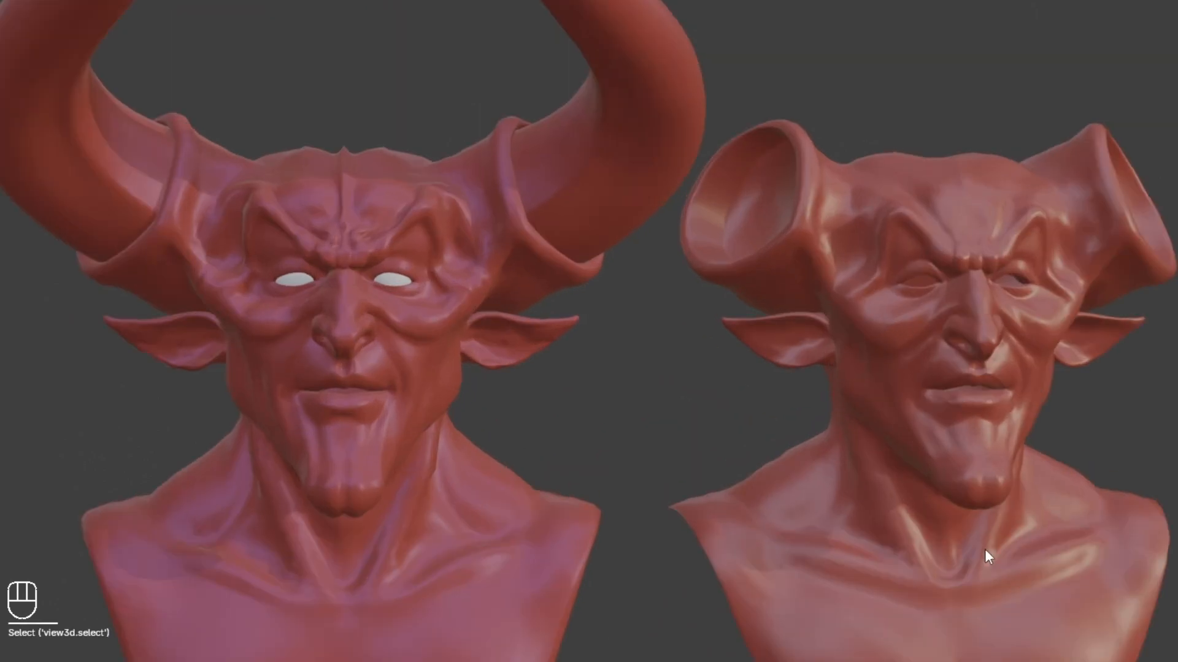
pyautogui.press('Delete')
pyautogui.keyDown('shift'); pyautogui.moveTo(344, 326); pyautogui.dragTo(748, 399, button='middle'); pyautogui.keyUp('shift')
pyautogui.press('KP_1')
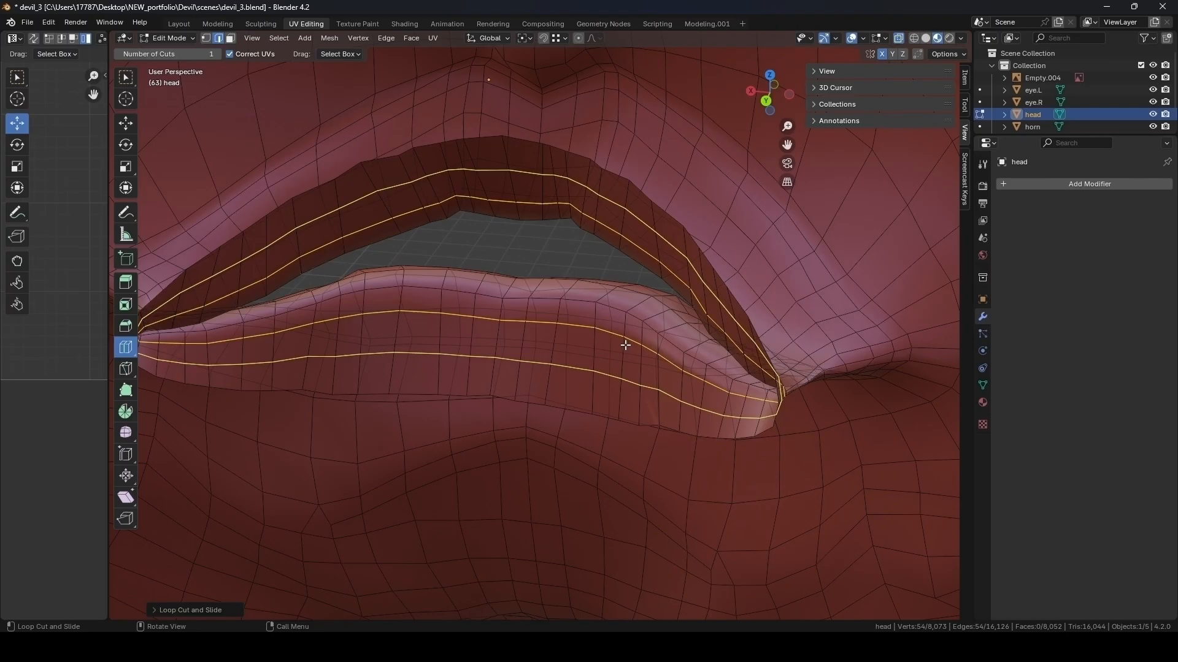
# Select a short row of vertices along the upper lip's inner edge beside the midline and shift it along the X axis.
pyautogui.click(126, 167)
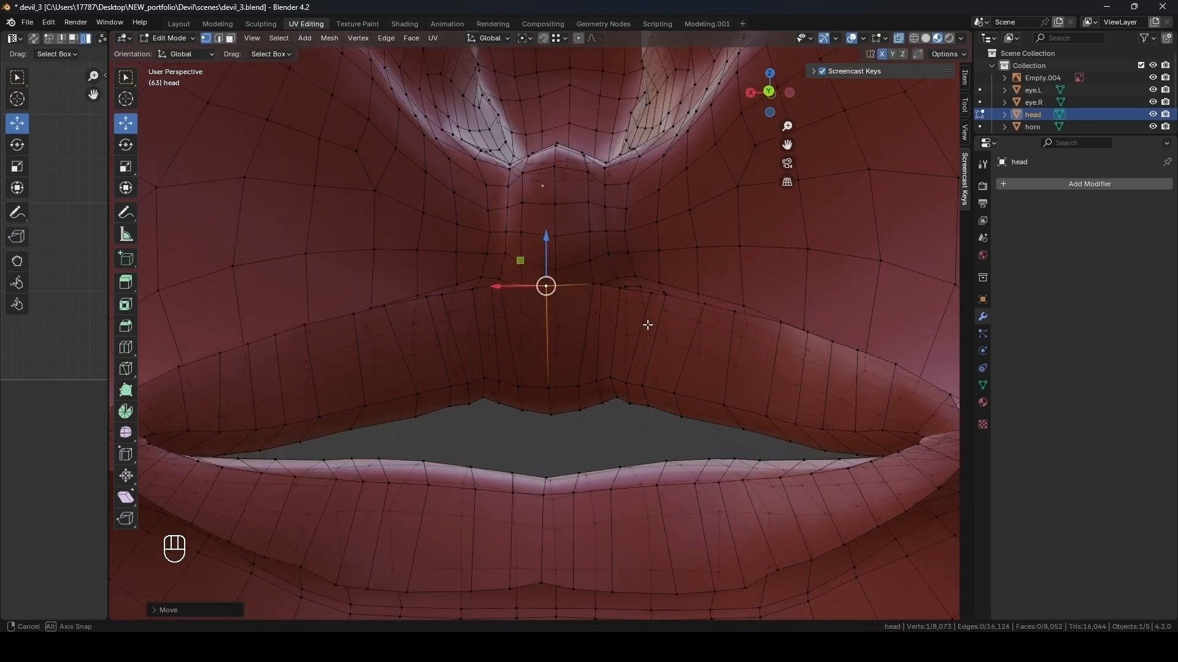
pyautogui.moveTo(647, 324); pyautogui.dragTo(657, 276, button='middle')
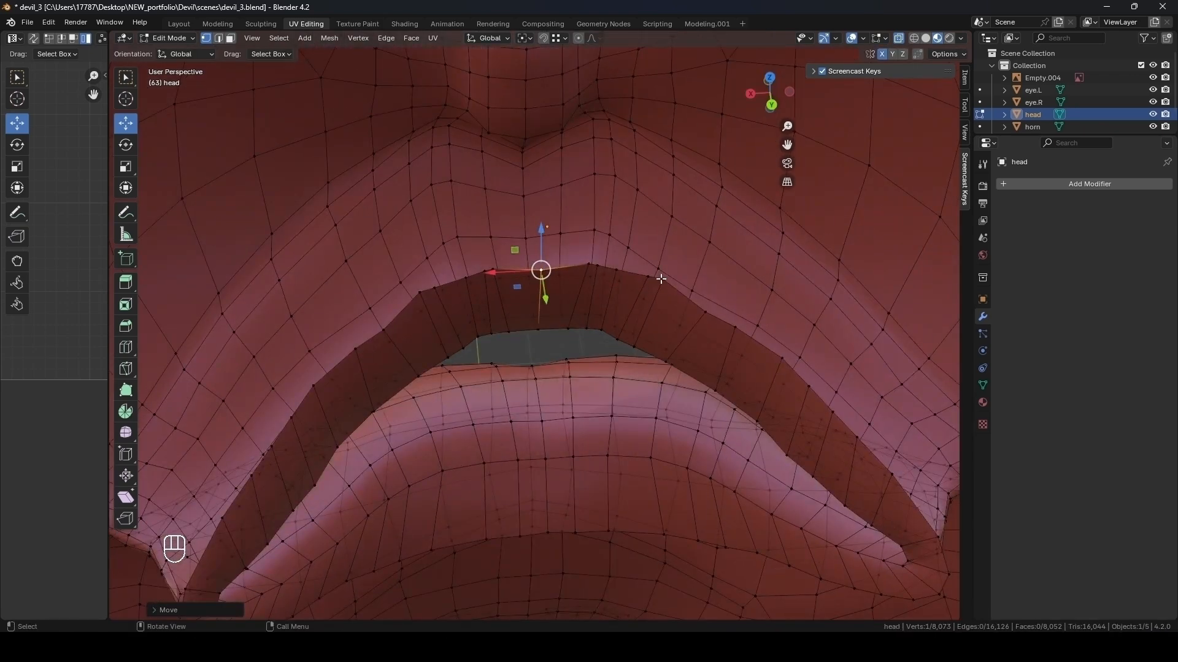
pyautogui.keyDown('ctrl'); pyautogui.click(660, 278); pyautogui.keyUp('ctrl')
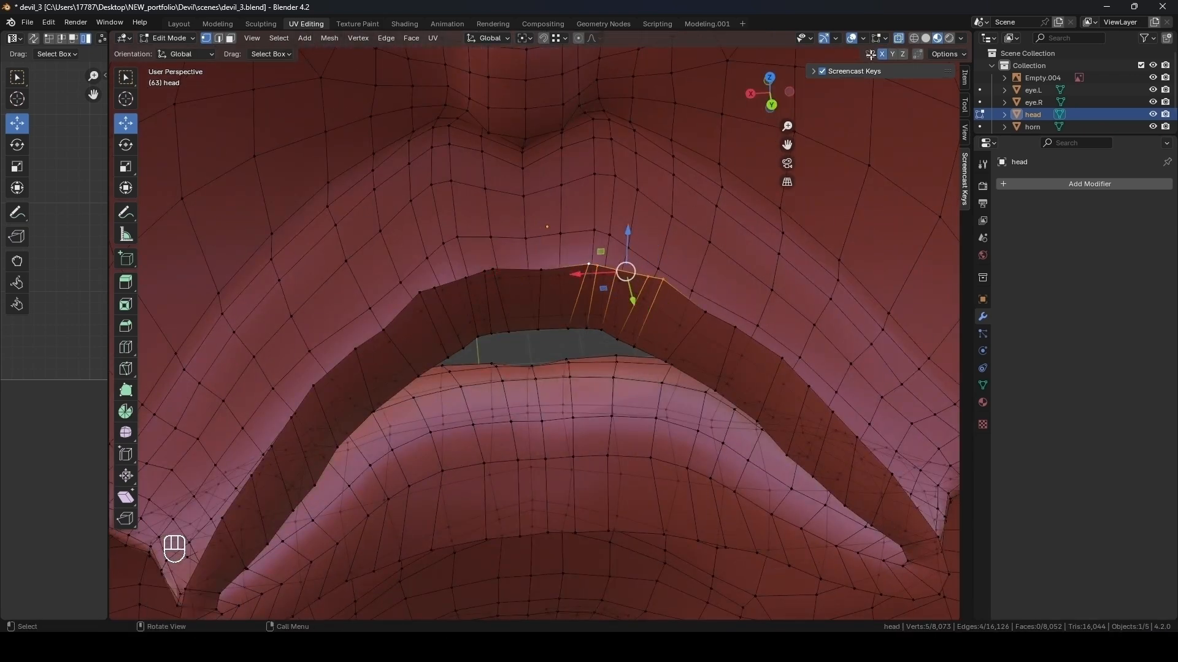
pyautogui.click(874, 55)
pyautogui.hotkey('ctrl', 'z')
pyautogui.moveTo(592, 274); pyautogui.dragTo(574, 274)
pyautogui.moveTo(574, 251); pyautogui.dragTo(647, 281, button='middle')
pyautogui.click(638, 279)
pyautogui.scroll(-6, 648, 281)
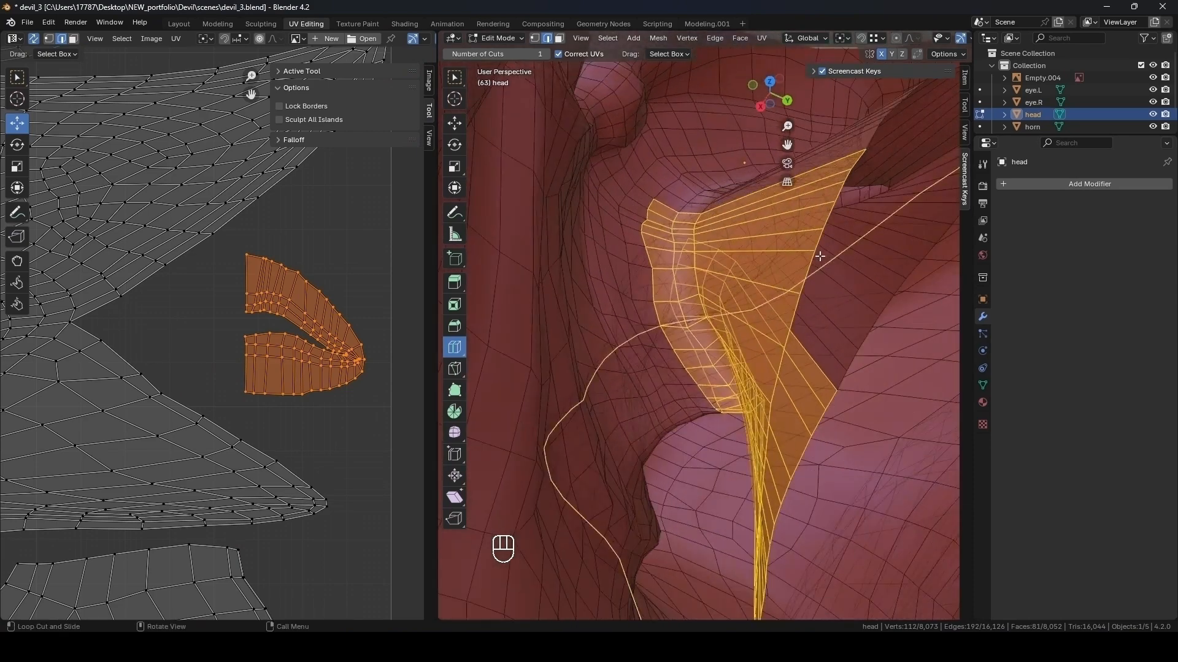
# Cut an edge loop across the stretched mouth-cavity faces and return to the Move tool.
pyautogui.moveTo(816, 386); pyautogui.dragTo(802, 393, button='middle')
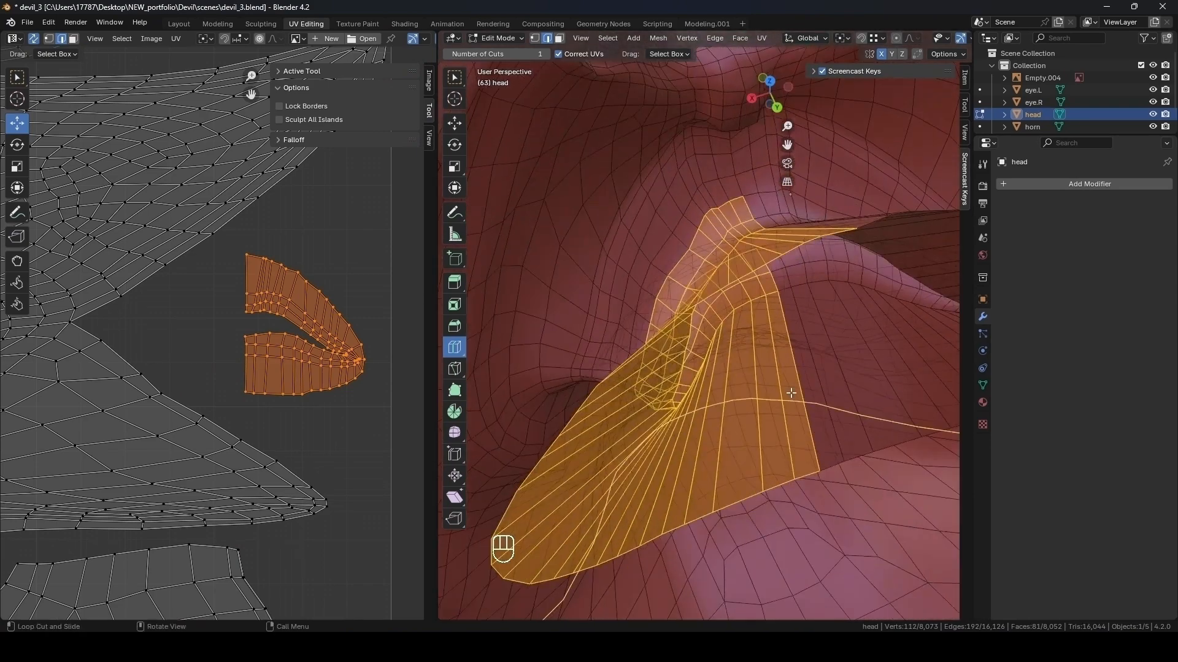
pyautogui.moveTo(803, 390); pyautogui.dragTo(802, 389)
pyautogui.click(454, 123)
pyautogui.moveTo(684, 365); pyautogui.dragTo(662, 344, button='middle')
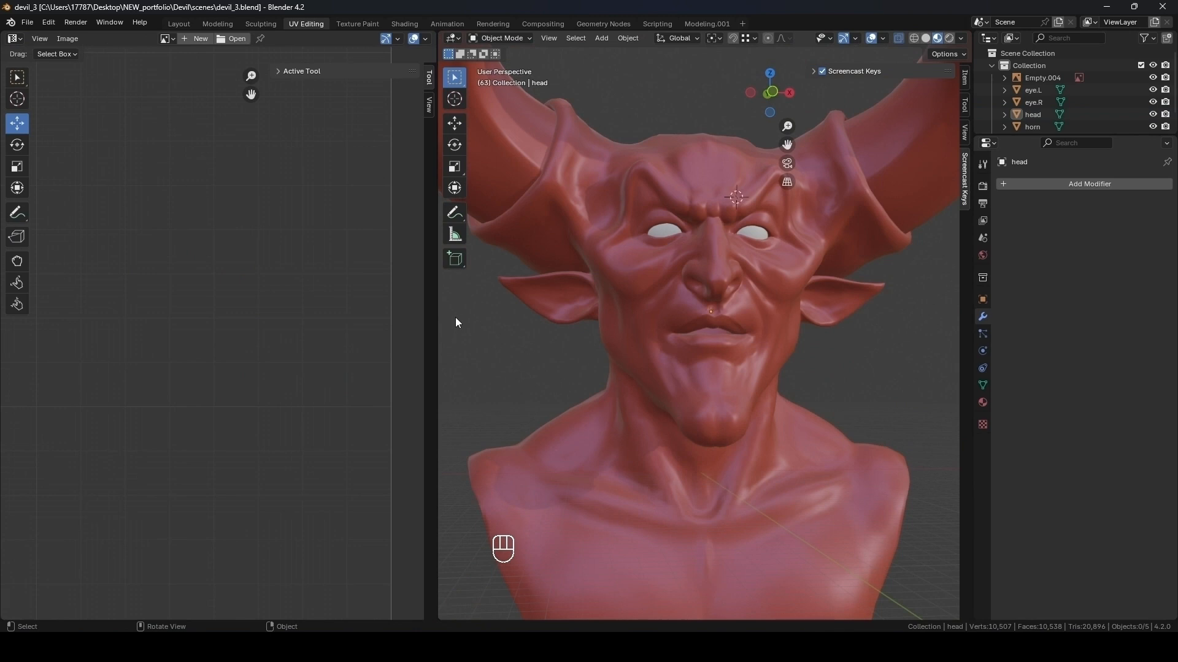
# Enable the wireframe overlay in the 3D viewport so the topology of the whole bust is drawn.
pyautogui.click(716, 162)
pyautogui.moveTo(716, 163); pyautogui.dragTo(892, 111, button='middle')
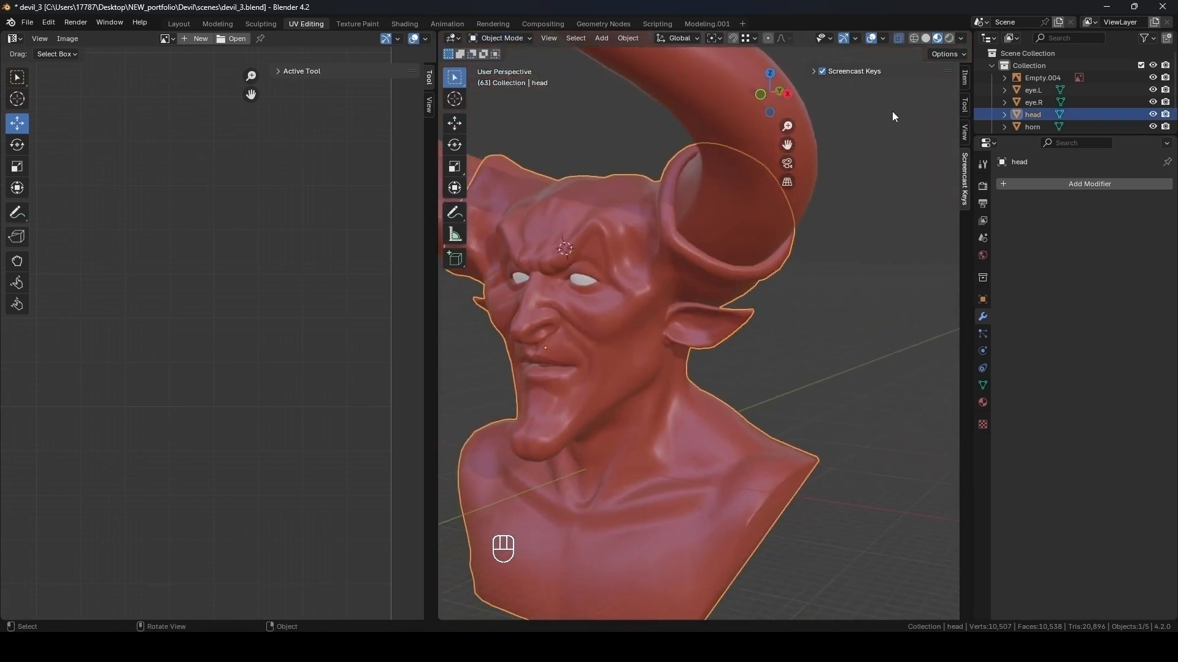
pyautogui.click(883, 38)
pyautogui.click(807, 278)
pyautogui.click(605, 161)
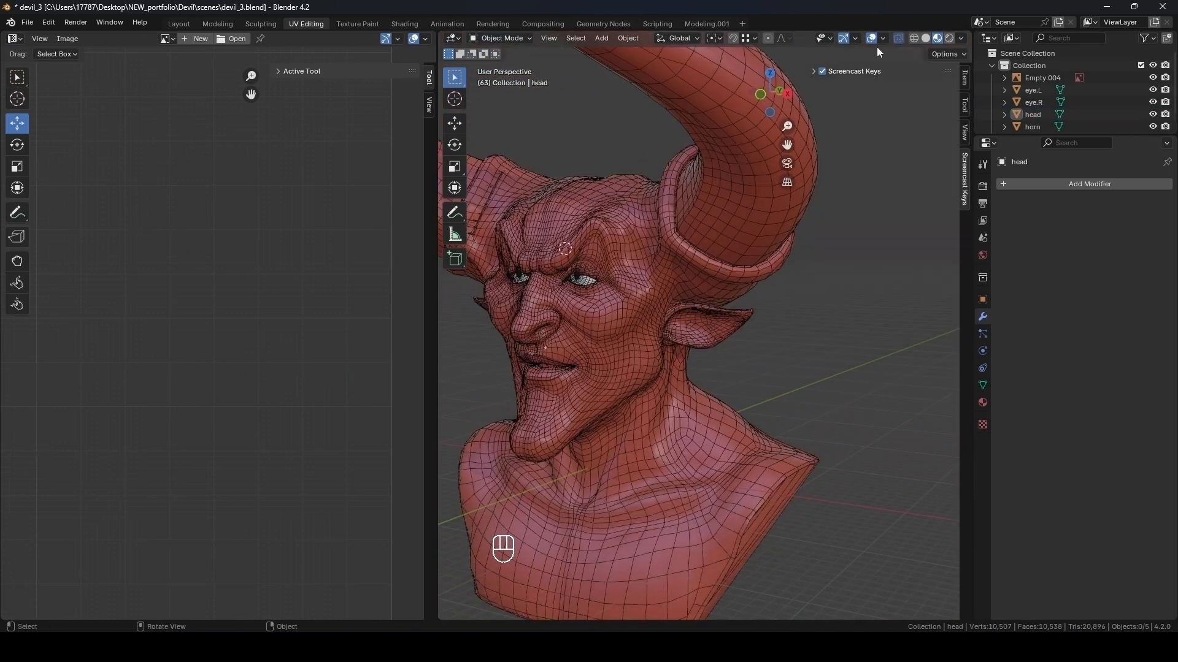
pyautogui.click(884, 38)
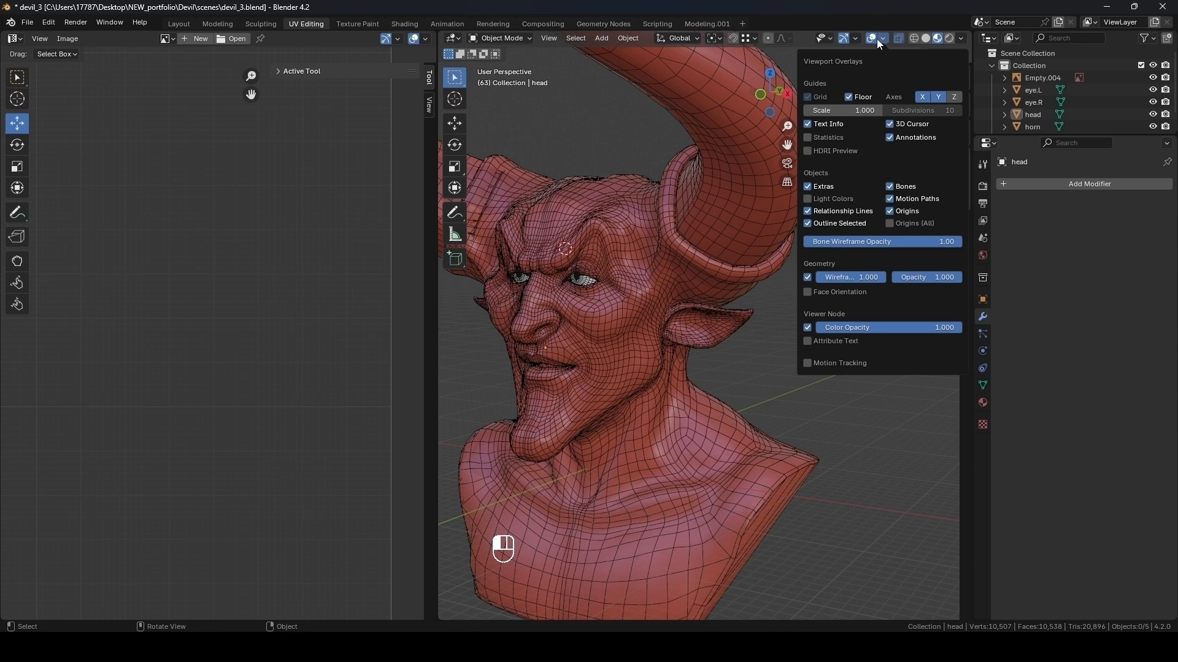
pyautogui.click(877, 38)
pyautogui.click(882, 38)
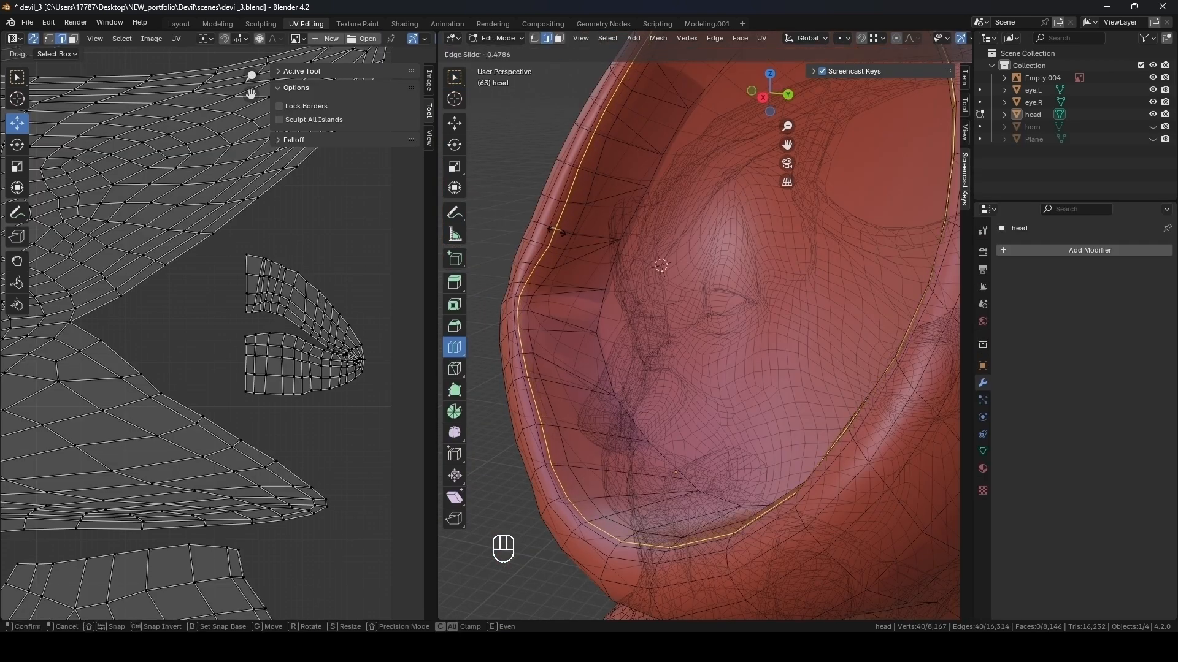
# Place a supporting edge loop inside the horn socket's rim and add another around the eyelid opening.
pyautogui.moveTo(556, 231); pyautogui.dragTo(555, 238)
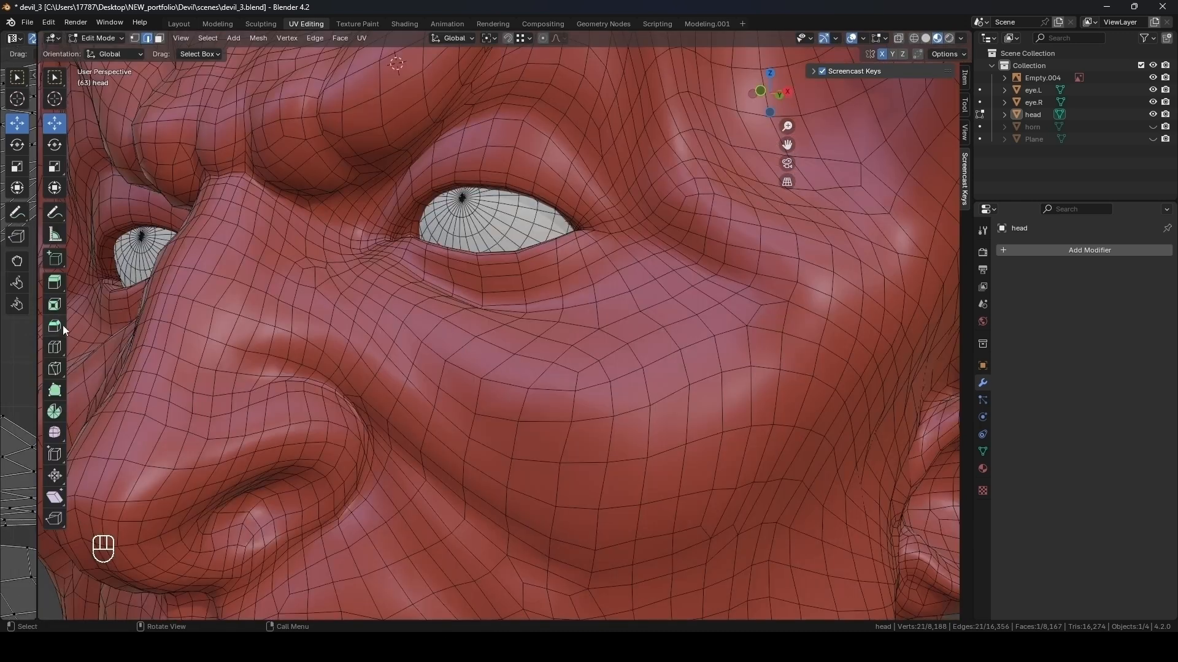
pyautogui.click(52, 350)
pyautogui.click(498, 177)
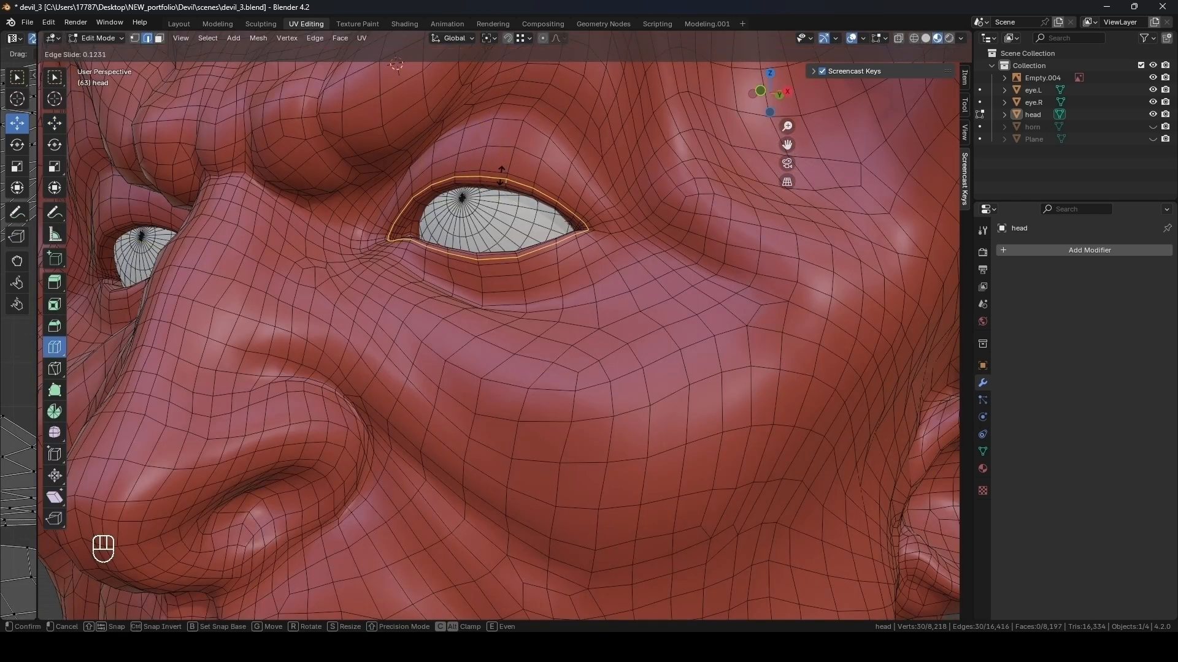
pyautogui.click(54, 123)
pyautogui.moveTo(491, 203); pyautogui.dragTo(595, 242, button='middle')
pyautogui.scroll(-3, 595, 241)
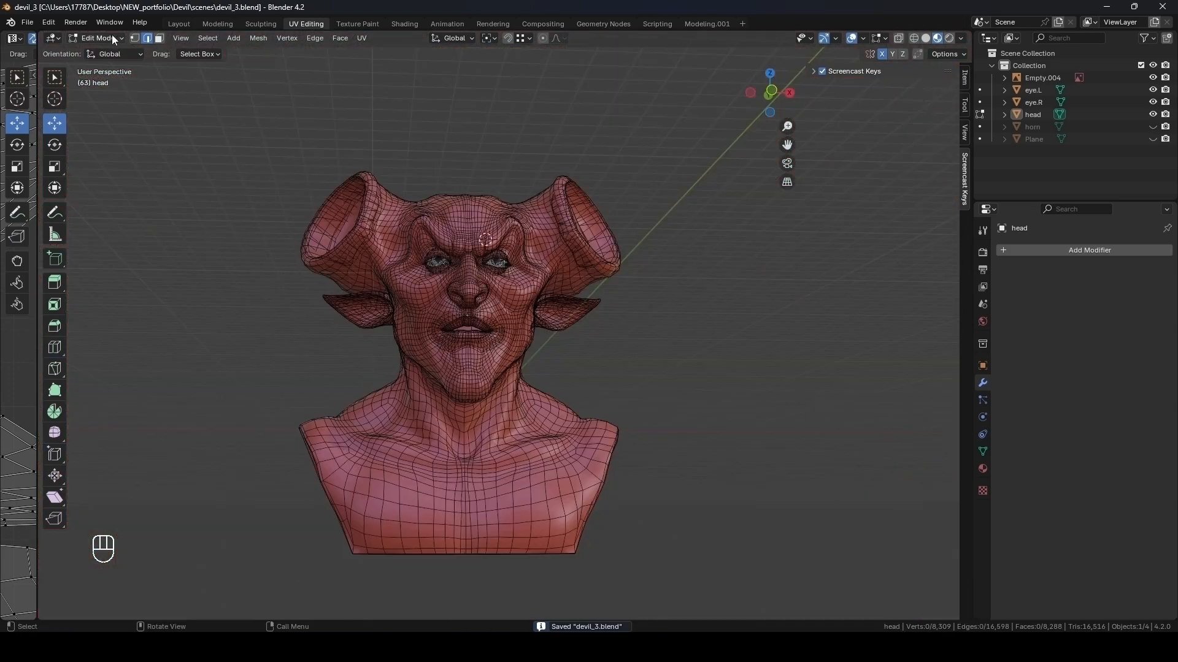
# Switch from Edit Mode to Object Mode and select all visible objects.
pyautogui.click(112, 38)
pyautogui.click(112, 53)
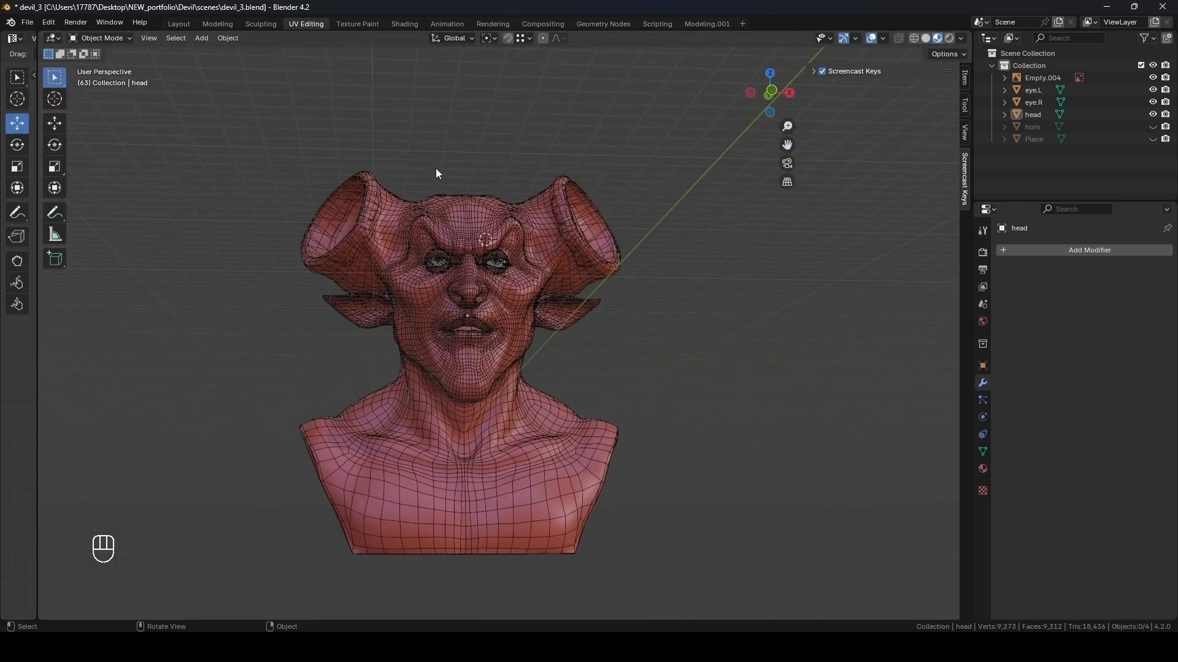
pyautogui.press('a')
pyautogui.scroll(4, 673, 208)
pyautogui.click(1046, 249)
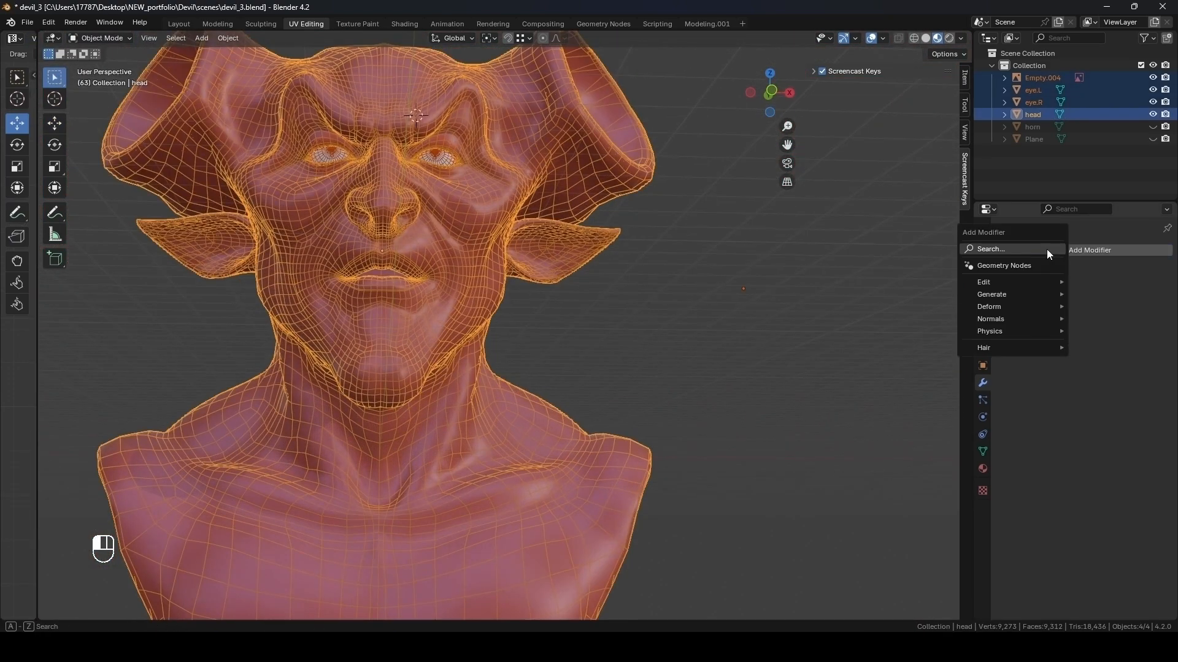
pyautogui.click(1046, 249)
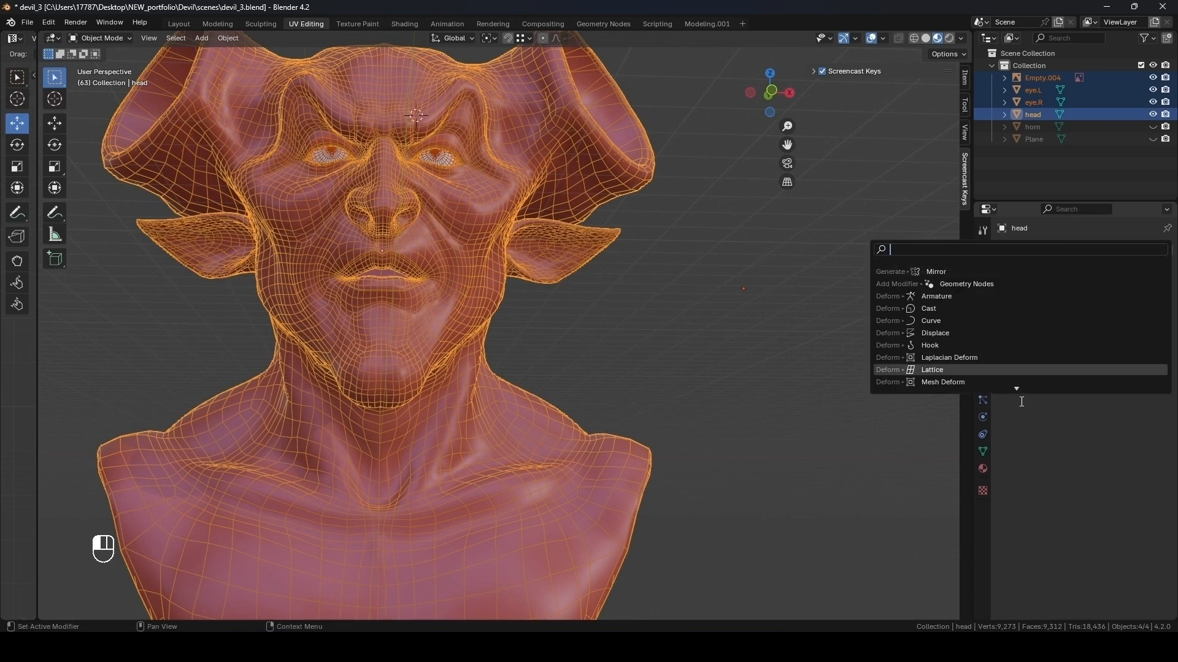
pyautogui.click(1016, 384)
pyautogui.click(1148, 270)
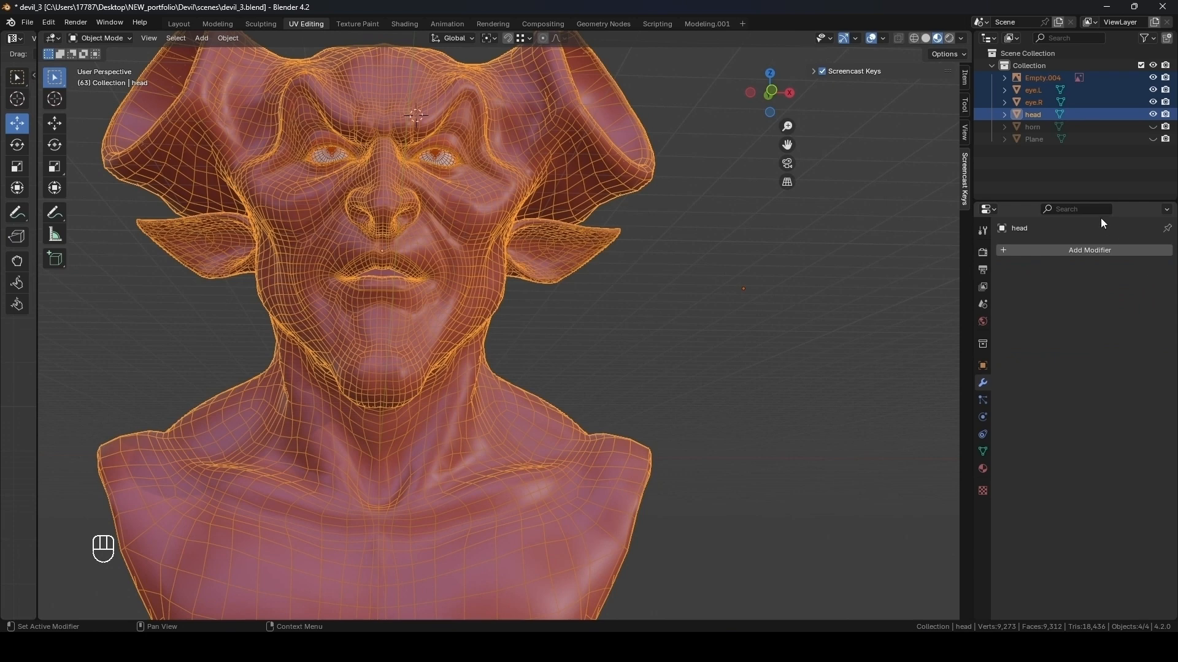
# Add a Multiresolution modifier to the head.
pyautogui.click(1093, 249)
pyautogui.click(1069, 234)
pyautogui.write('mu')
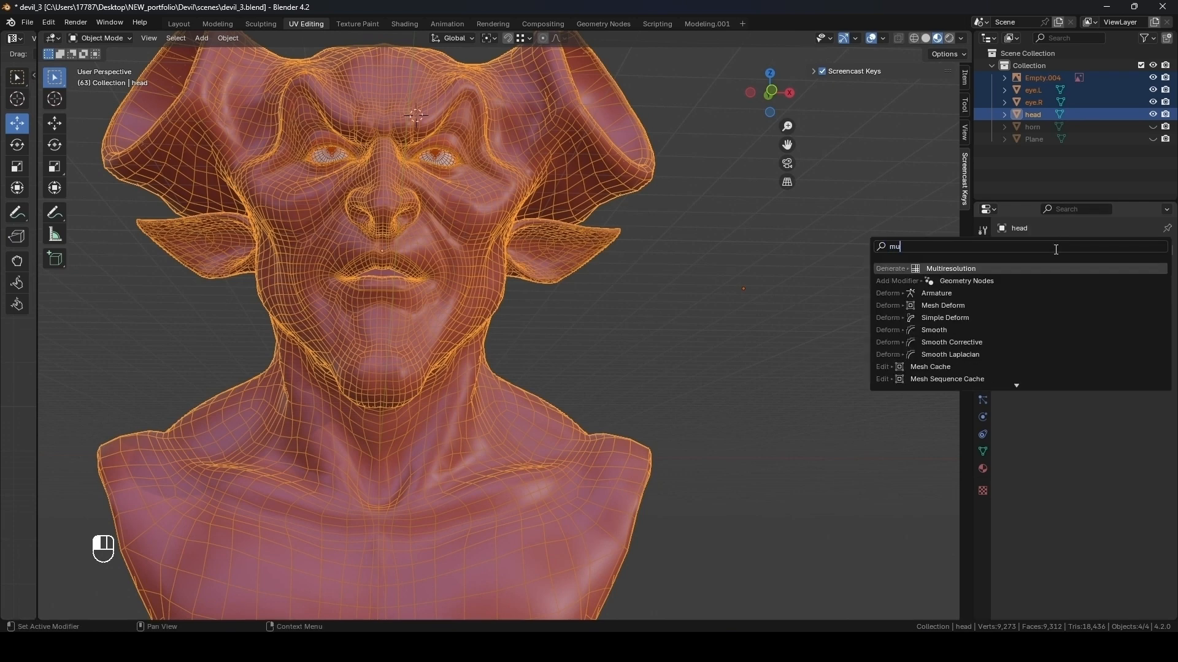
pyautogui.press('Return')
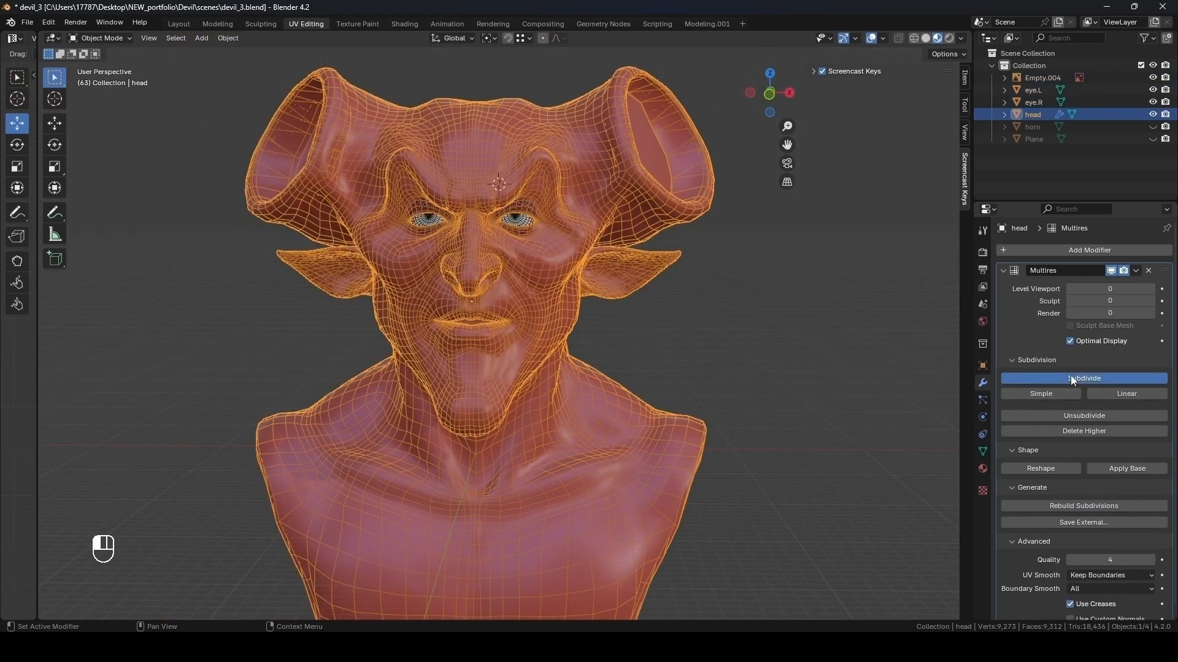
# Try one Multires subdivision on the head, look over the smoothed bust and undo the subdivision.
pyautogui.click(1072, 378)
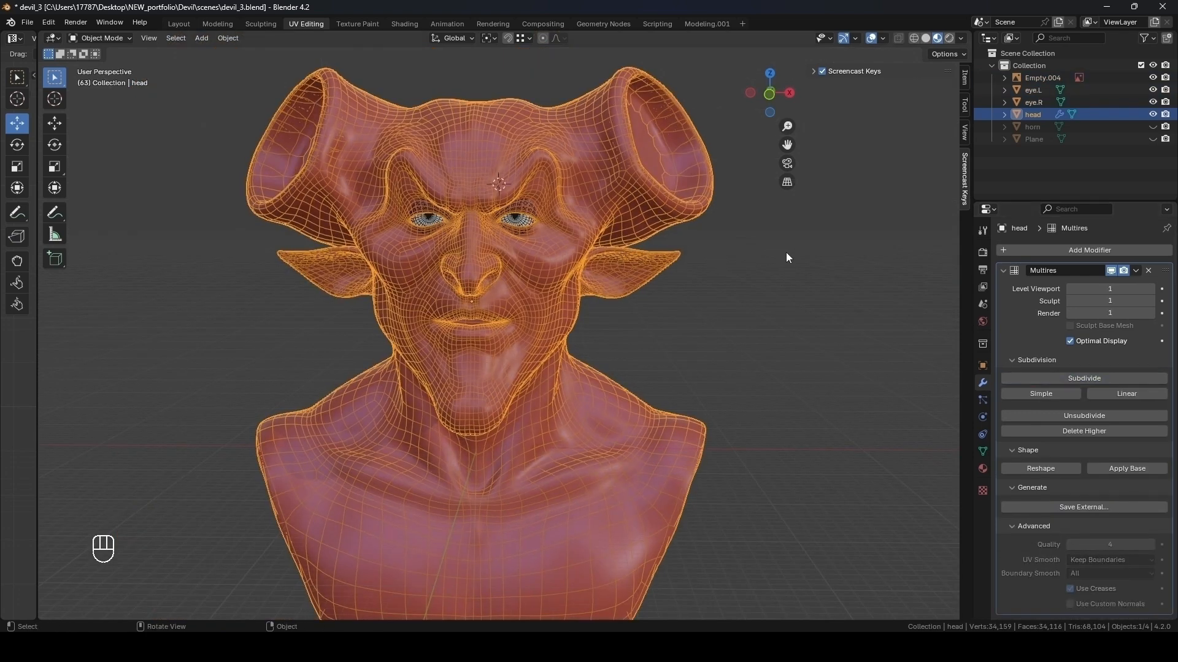
pyautogui.scroll(-2, 787, 253)
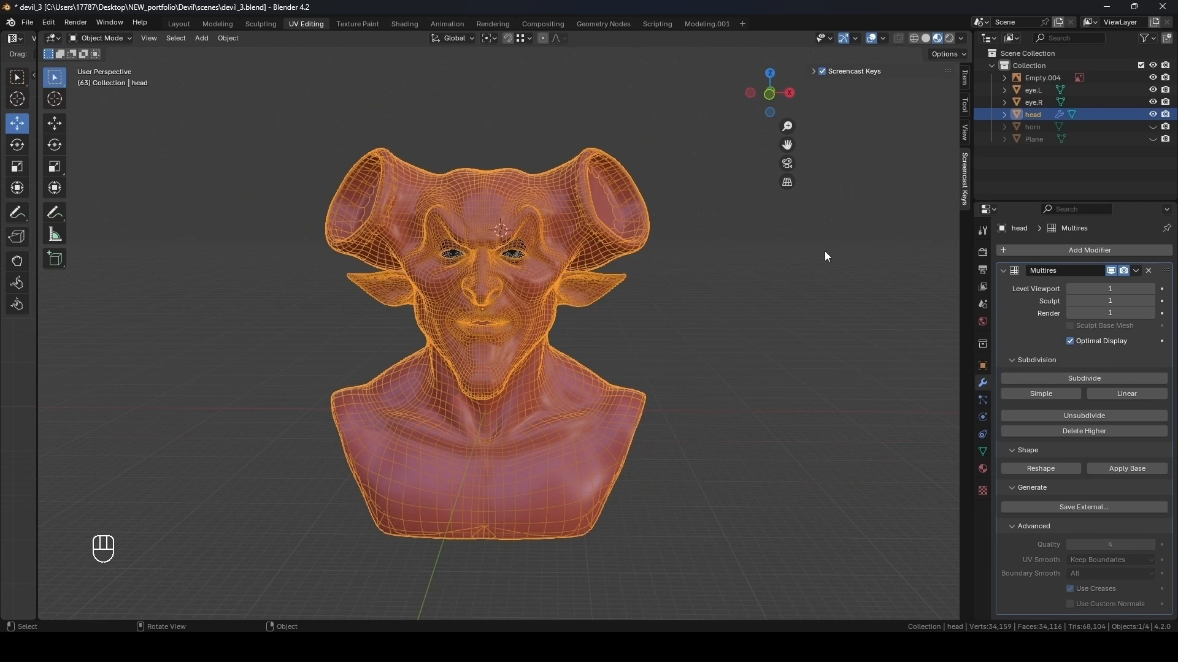
pyautogui.scroll(1, 827, 256)
pyautogui.hotkey('ctrl', 'z')
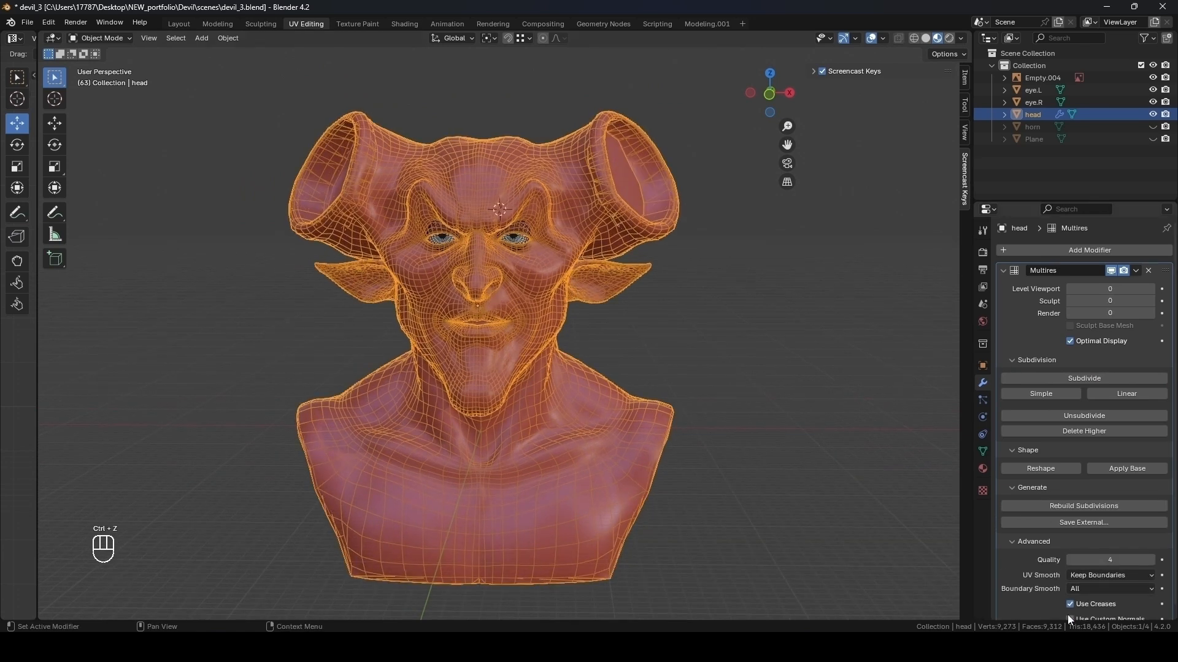
# Turn Scene Statistics off and back on in the status bar.
pyautogui.rightClick(876, 626)
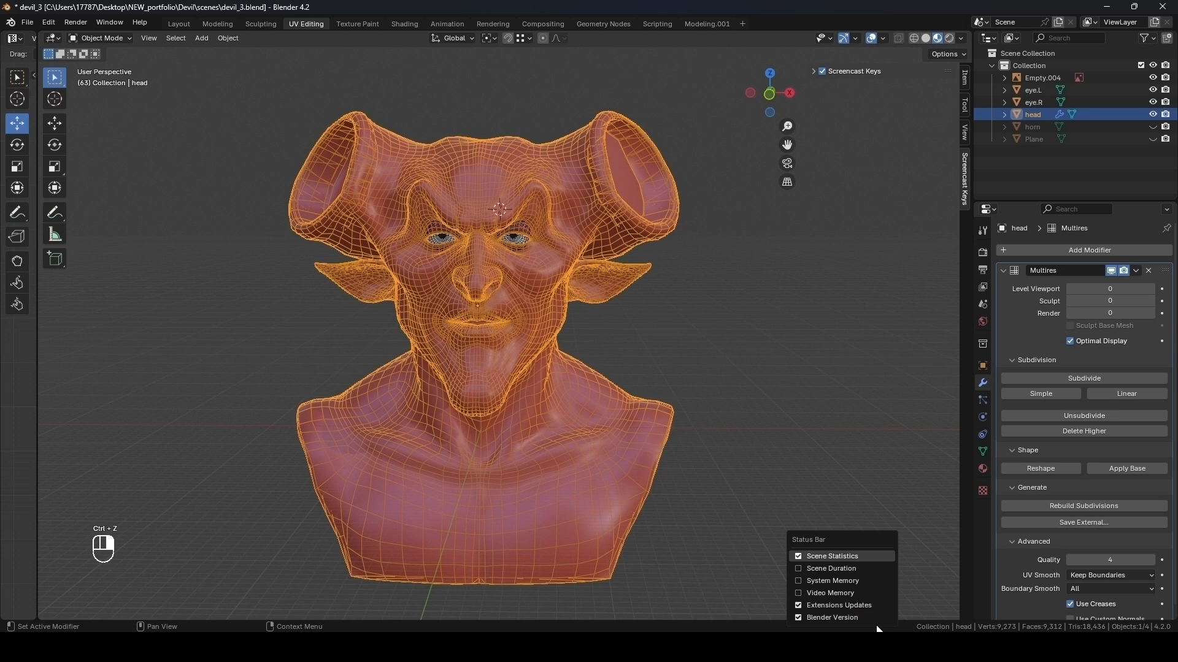
pyautogui.click(798, 557)
pyautogui.rightClick(810, 629)
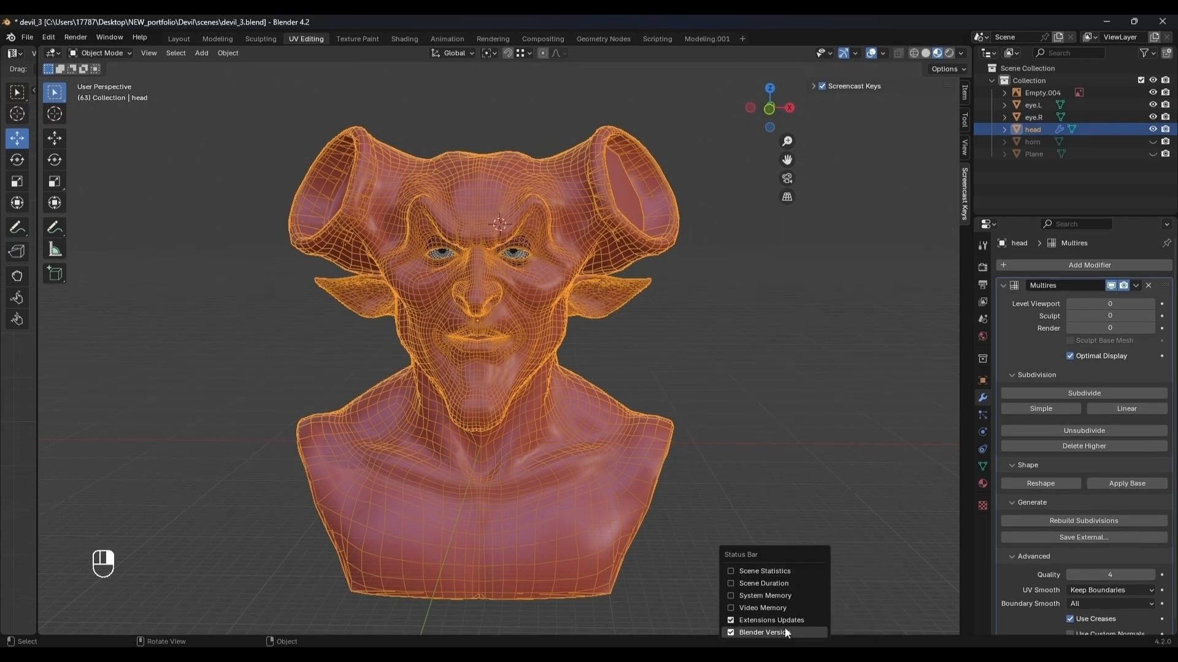
pyautogui.click(728, 571)
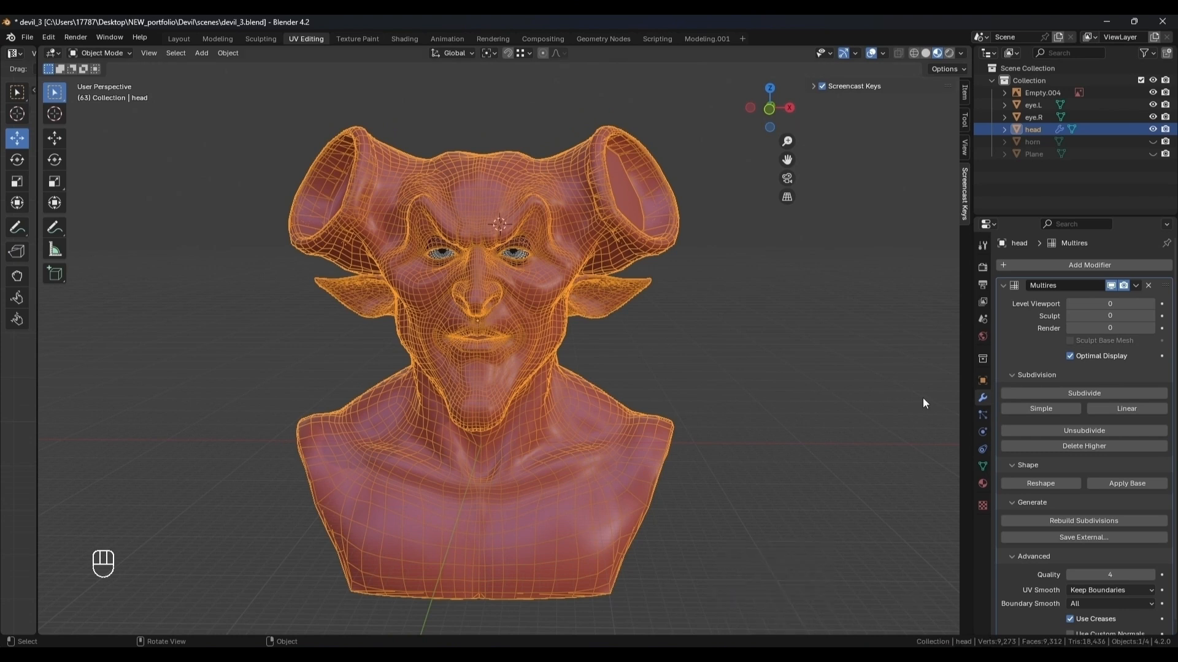
# Subdivide the head once with its Multires modifier, unhide the horn object and clear the selection to inspect the bust.
pyautogui.click(1091, 395)
pyautogui.click(1151, 143)
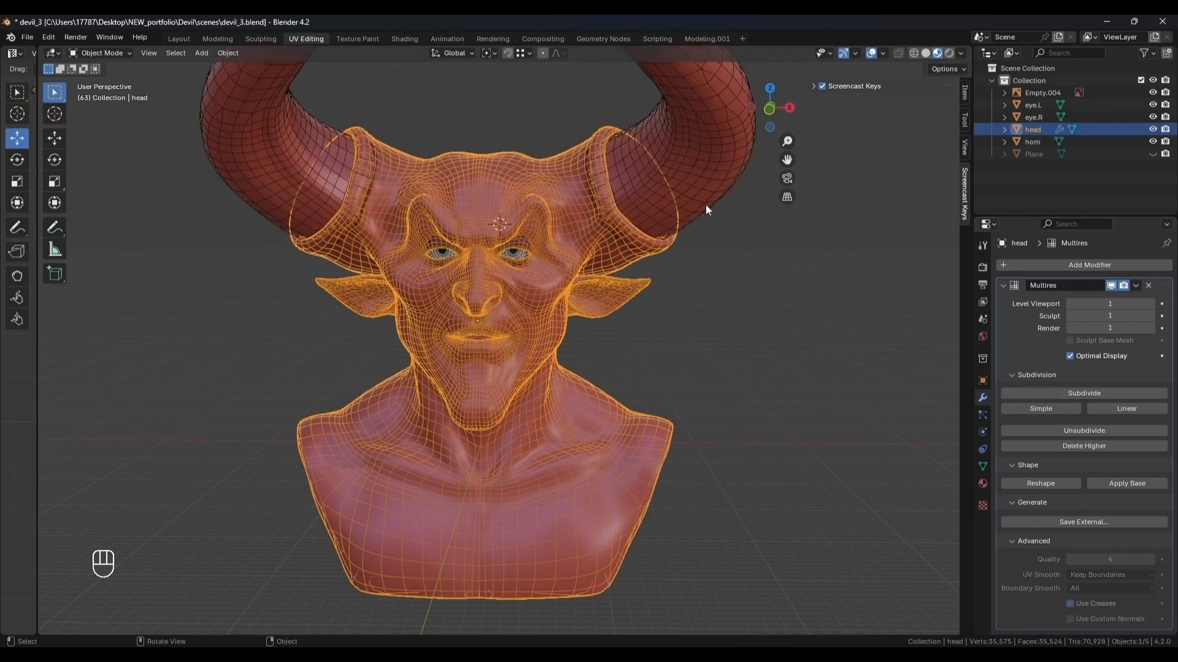
pyautogui.keyDown('shift'); pyautogui.moveTo(704, 143); pyautogui.dragTo(705, 167, button='middle'); pyautogui.keyUp('shift')
pyautogui.scroll(-1, 747, 326)
pyautogui.click(748, 326)
pyautogui.click(872, 54)
pyautogui.click(871, 53)
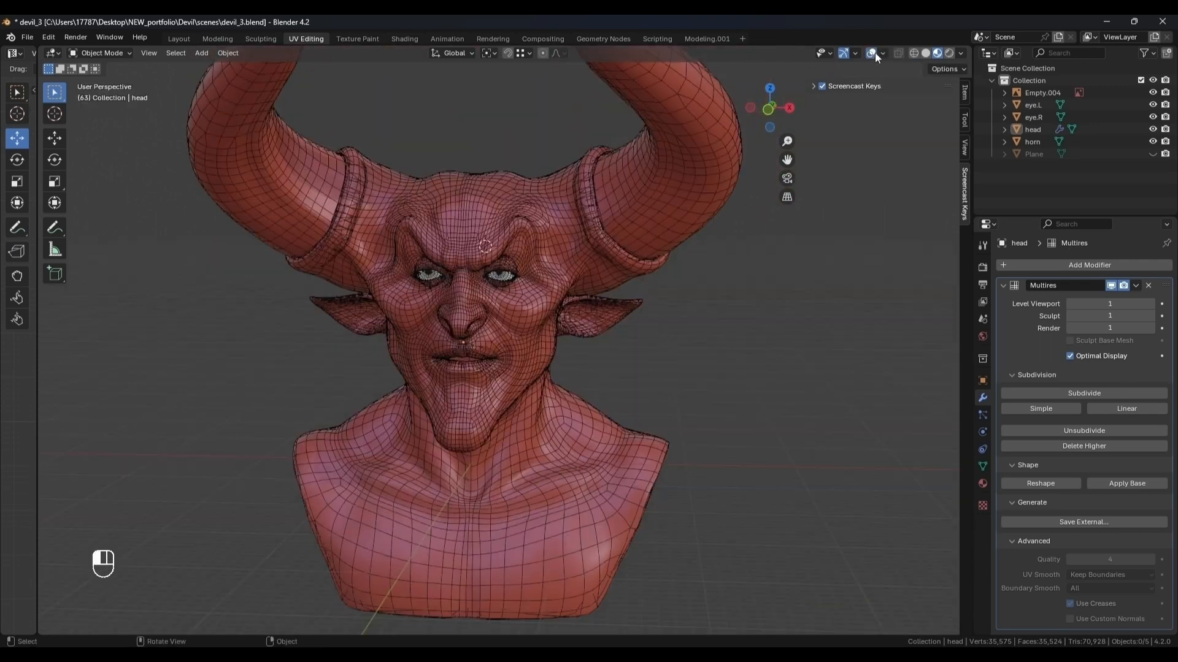
pyautogui.moveTo(828, 98); pyautogui.dragTo(517, 239, button='middle')
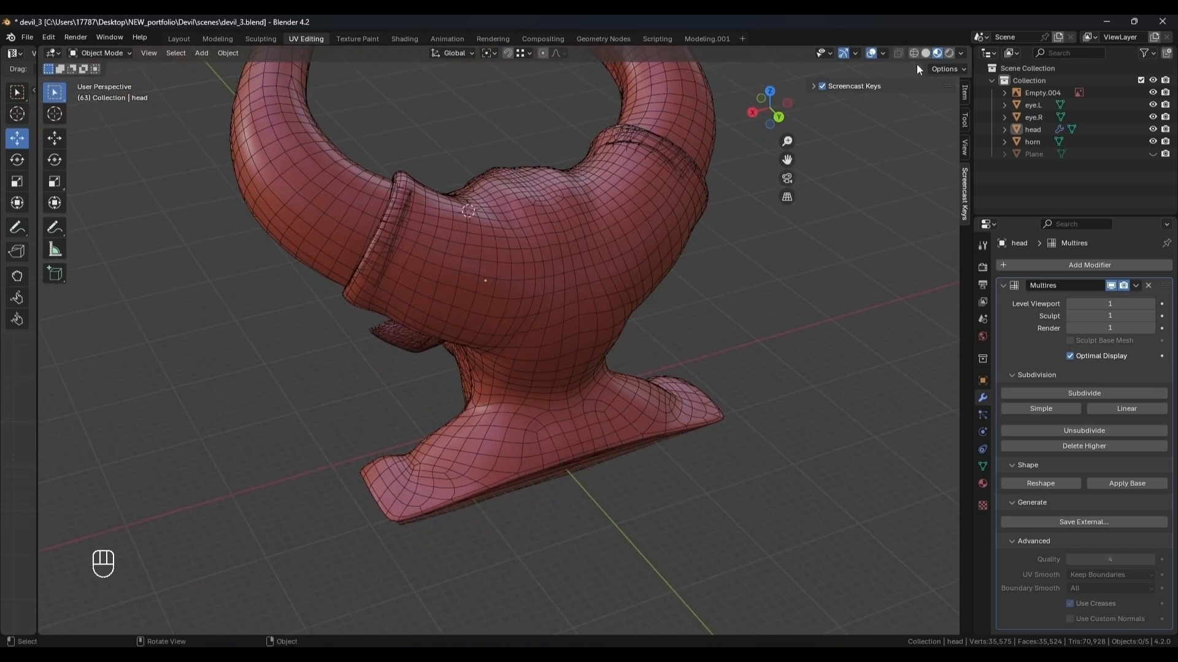
# Switch to the Sculpting workspace and frame the horned bust in a three-quarter view.
pyautogui.click(260, 40)
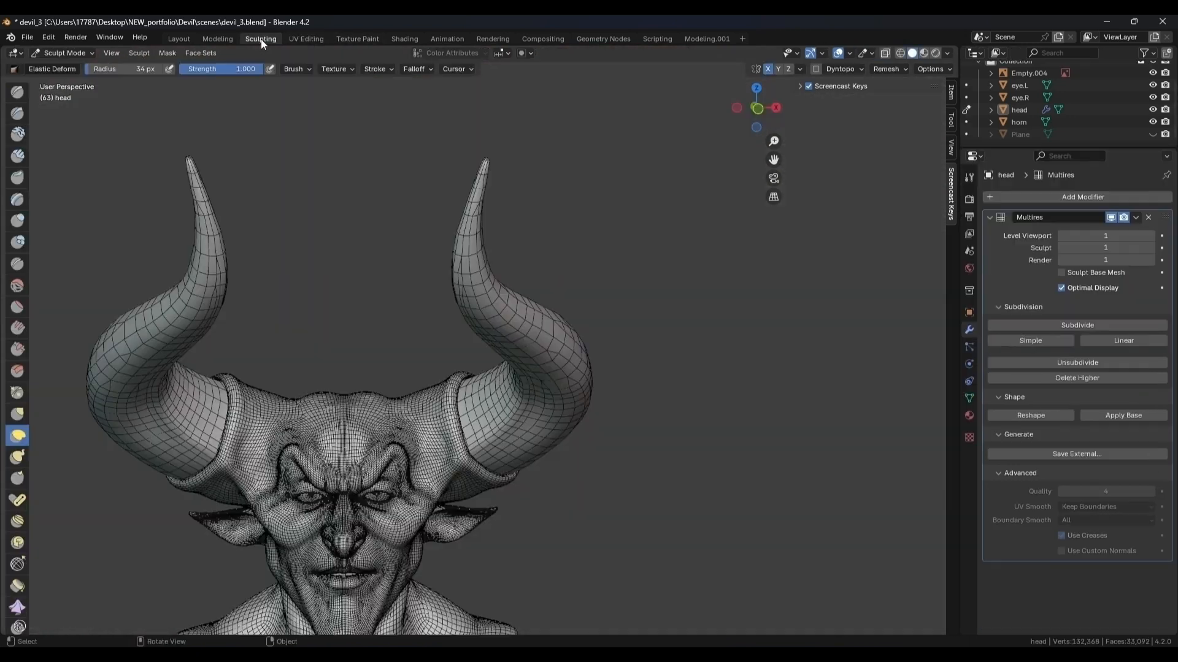
pyautogui.moveTo(522, 430)
pyautogui.keyDown('shift'); pyautogui.mouseDown(button='middle')
pyautogui.moveTo(536, 337)
pyautogui.moveTo(617, 141)
pyautogui.mouseUp(button='middle'); pyautogui.keyUp('shift')
pyautogui.scroll(3, 617, 141)
pyautogui.moveTo(618, 294)
pyautogui.mouseDown(button='middle')
pyautogui.moveTo(622, 350)
pyautogui.moveTo(388, 288)
pyautogui.moveTo(471, 364)
pyautogui.moveTo(441, 374)
pyautogui.moveTo(691, 274)
pyautogui.moveTo(754, 287)
pyautogui.mouseUp(button='middle')
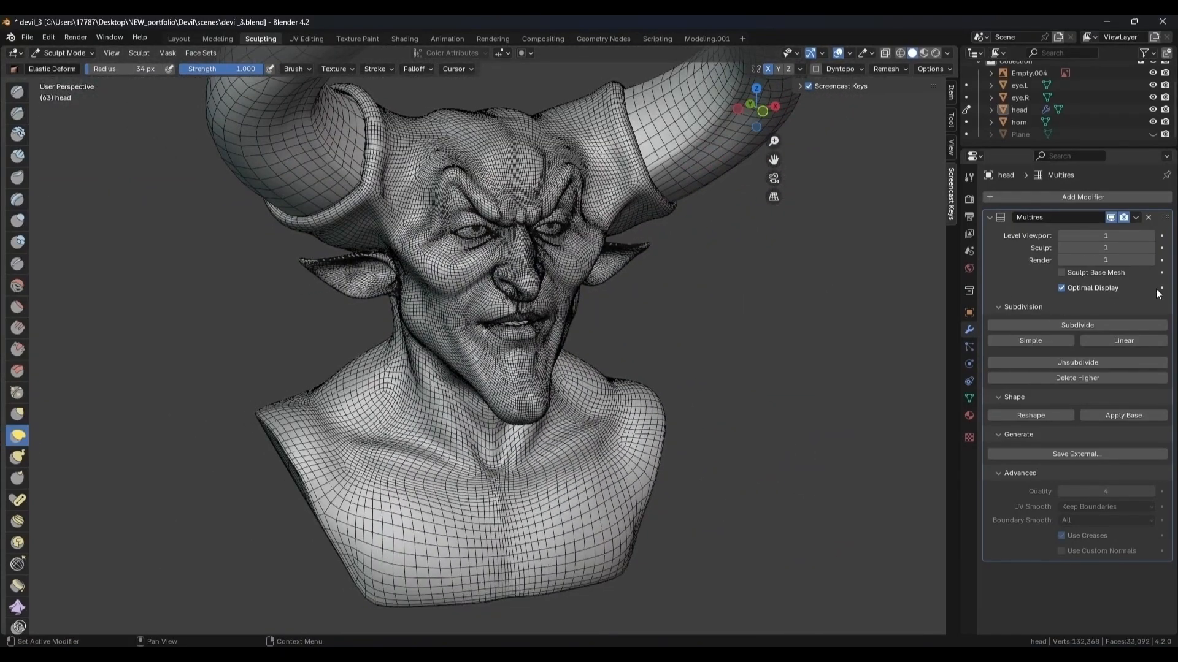
# Set the head's Multires viewport, sculpt and render levels to 0 and return them to 1.
pyautogui.doubleClick(1120, 236)
pyautogui.press('Return')
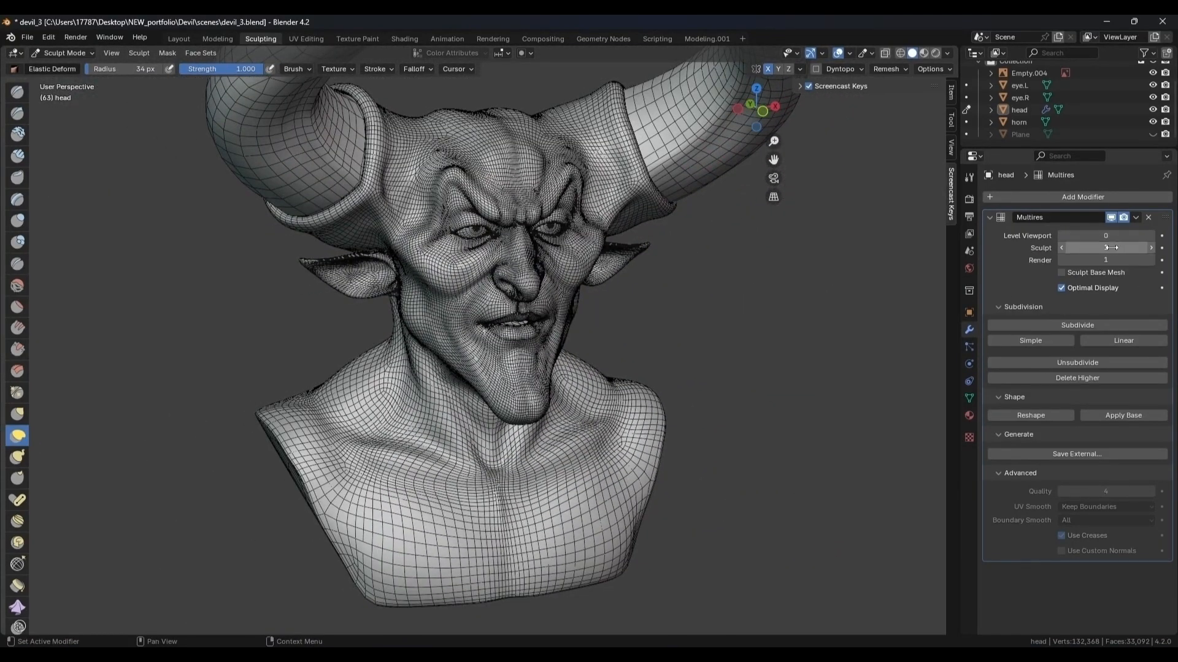
pyautogui.doubleClick(1120, 240)
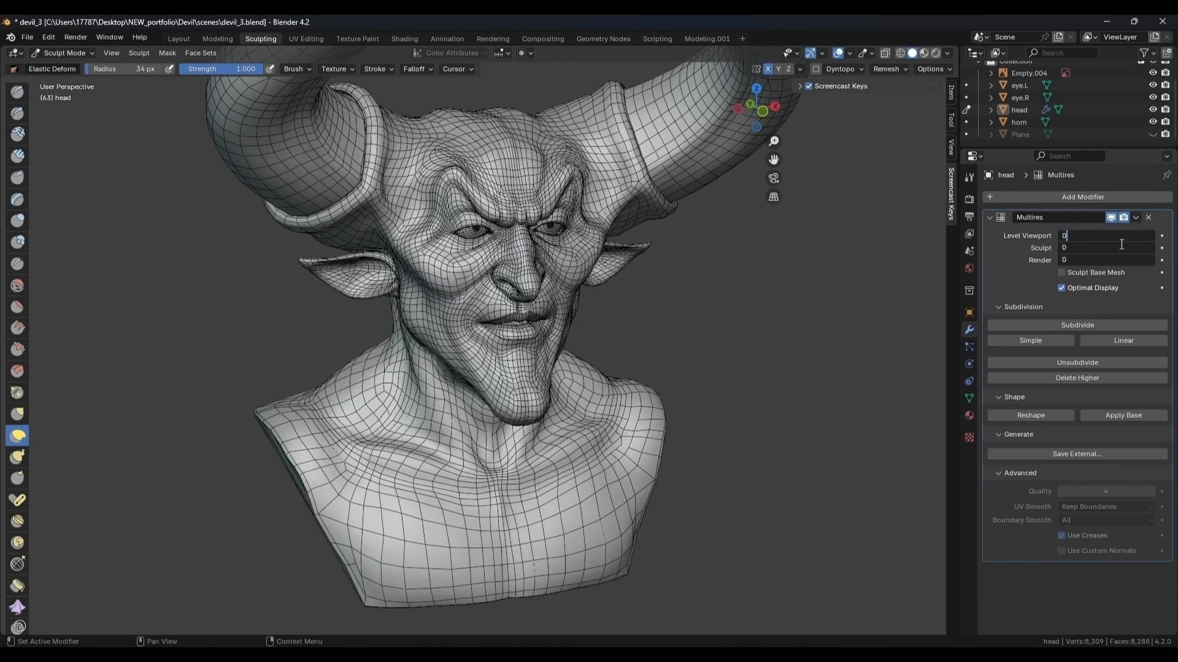
pyautogui.write('1')
pyautogui.press('Return')
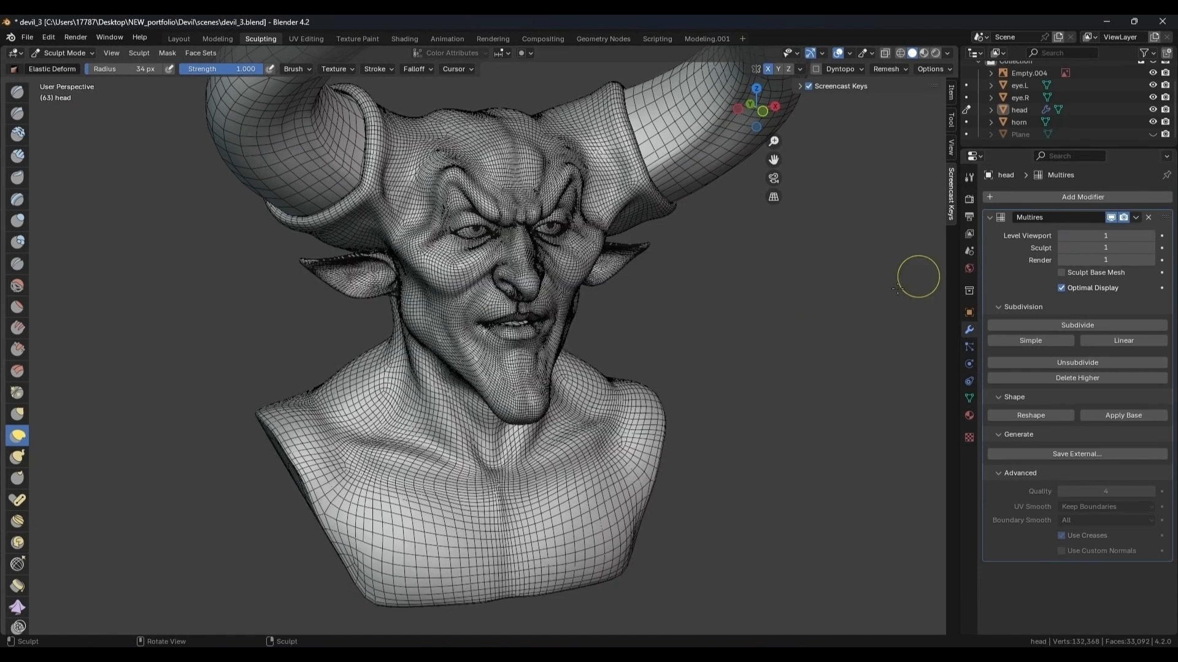
# Return to Object Mode, add a Multiresolution modifier to the horn object and subdivide it once.
pyautogui.keyDown('shift'); pyautogui.moveTo(744, 278); pyautogui.dragTo(701, 342, button='middle'); pyautogui.keyUp('shift')
pyautogui.click(86, 54)
pyautogui.click(69, 67)
pyautogui.click(676, 231)
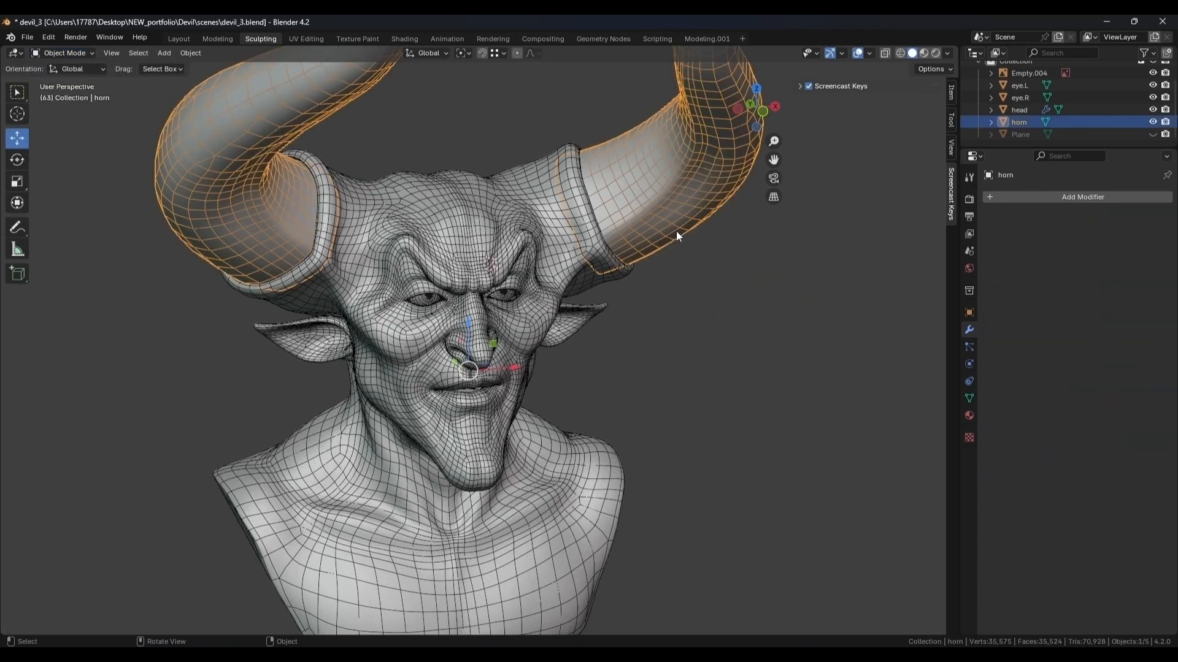
pyautogui.click(1053, 195)
pyautogui.press('space')
pyautogui.press('Return')
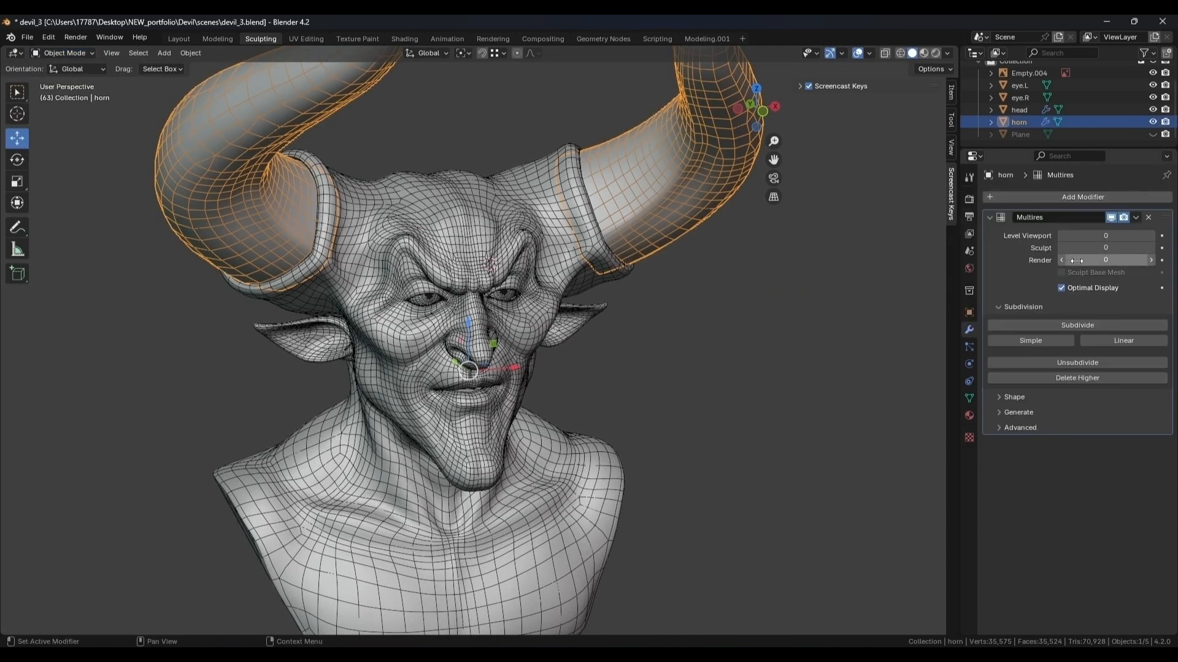
pyautogui.click(1089, 325)
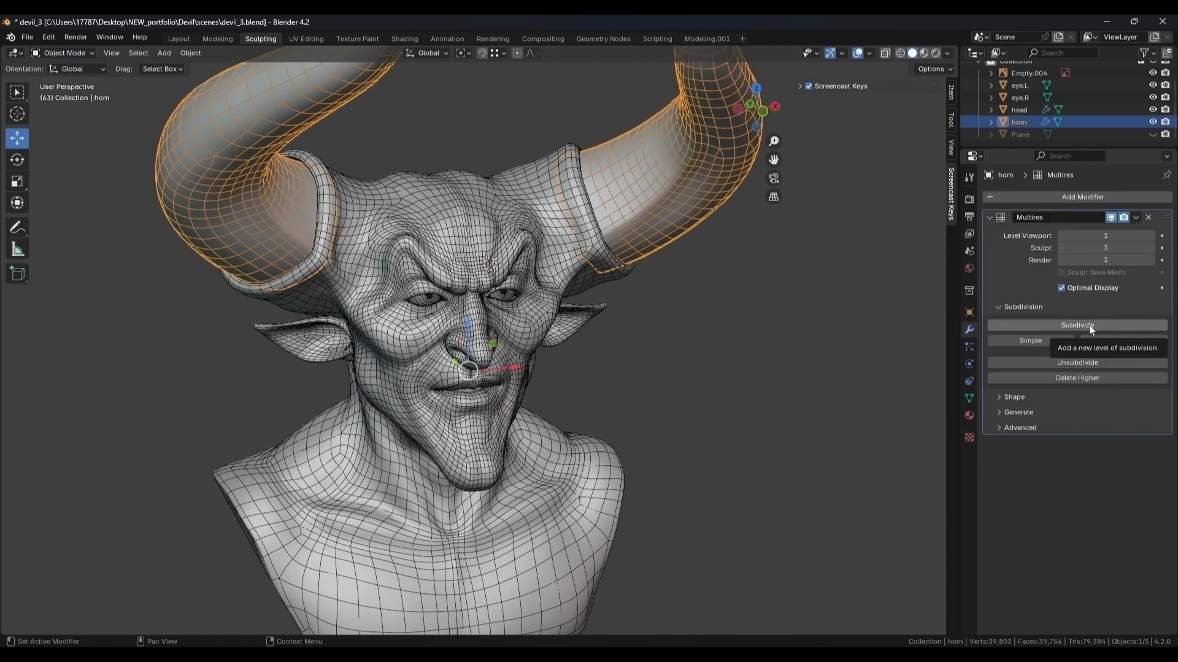
# Subdivide the horn and the head to Multires level 2.
pyautogui.scroll(-3, 759, 204)
pyautogui.moveTo(757, 201); pyautogui.dragTo(722, 190, button='middle')
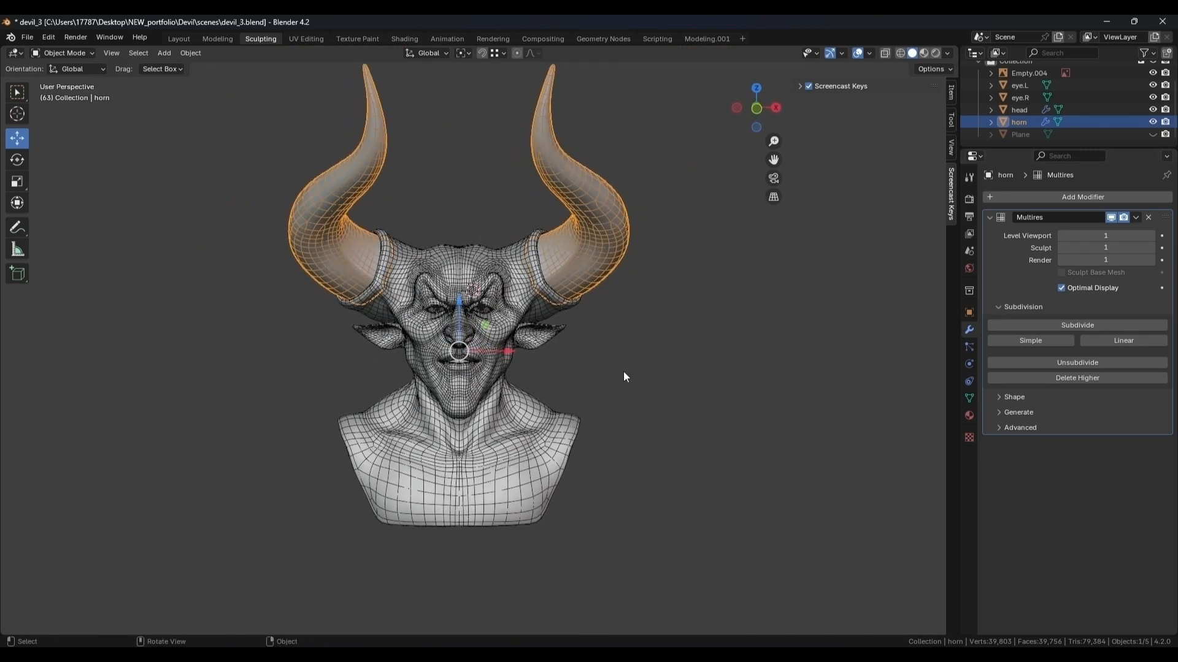
pyautogui.click(565, 432)
pyautogui.click(608, 263)
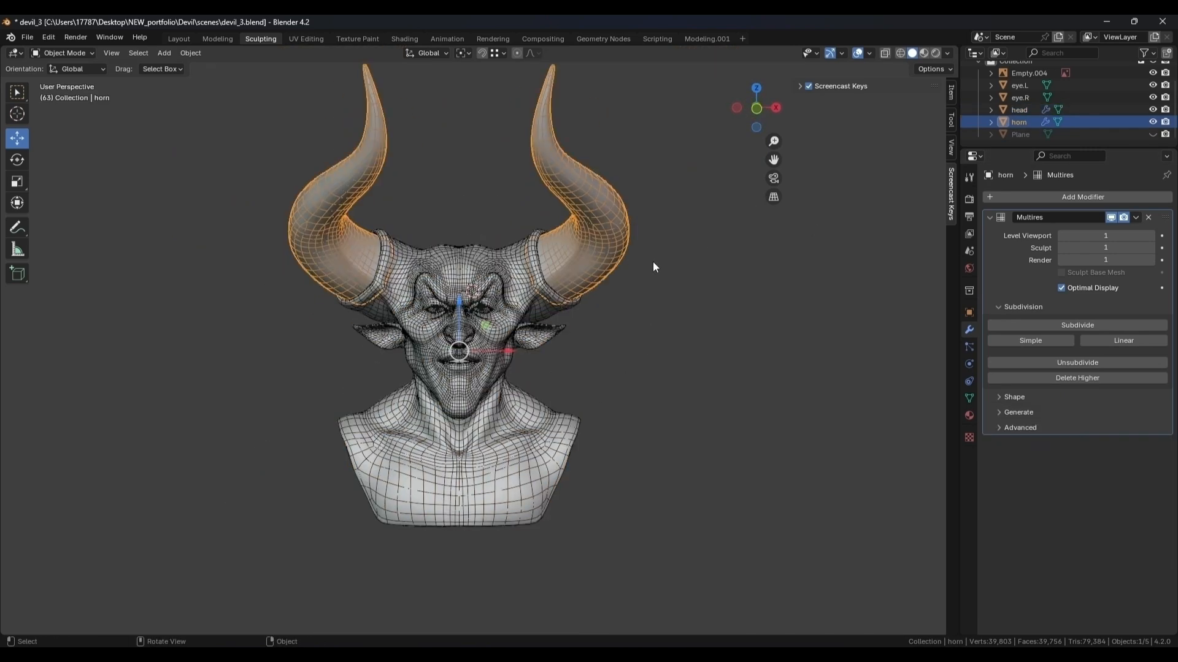
pyautogui.click(1065, 324)
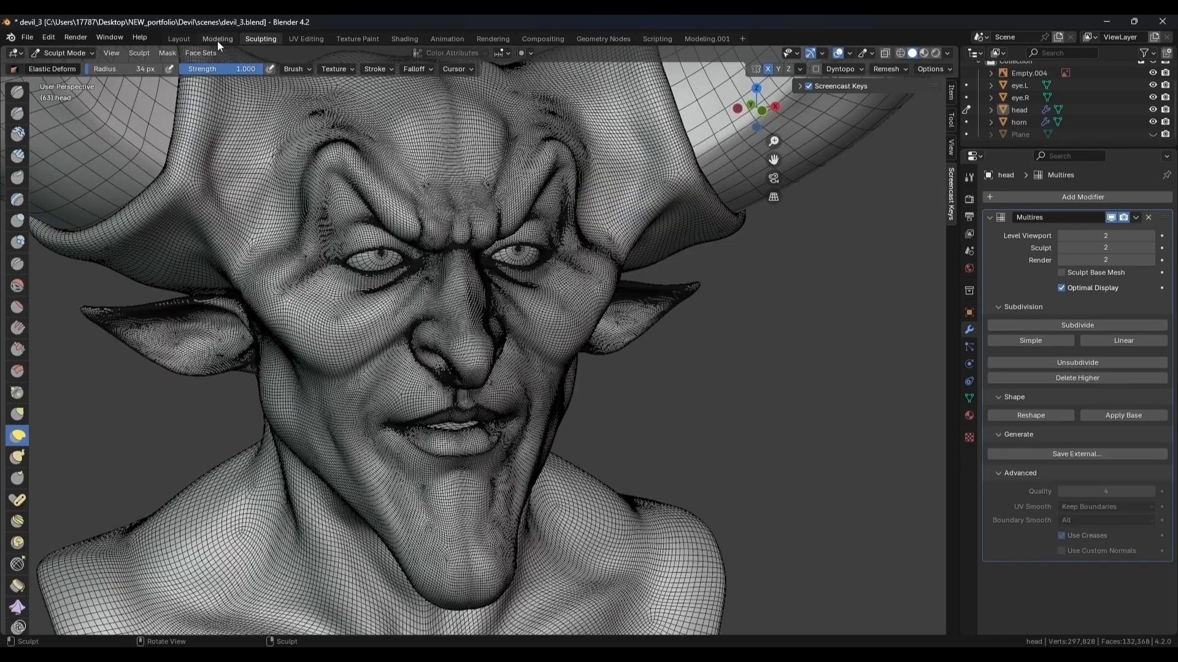
# Check the Modeling workspace, return to Sculpting and lower the head's Multires viewport, sculpt and render levels to 1.
pyautogui.click(217, 39)
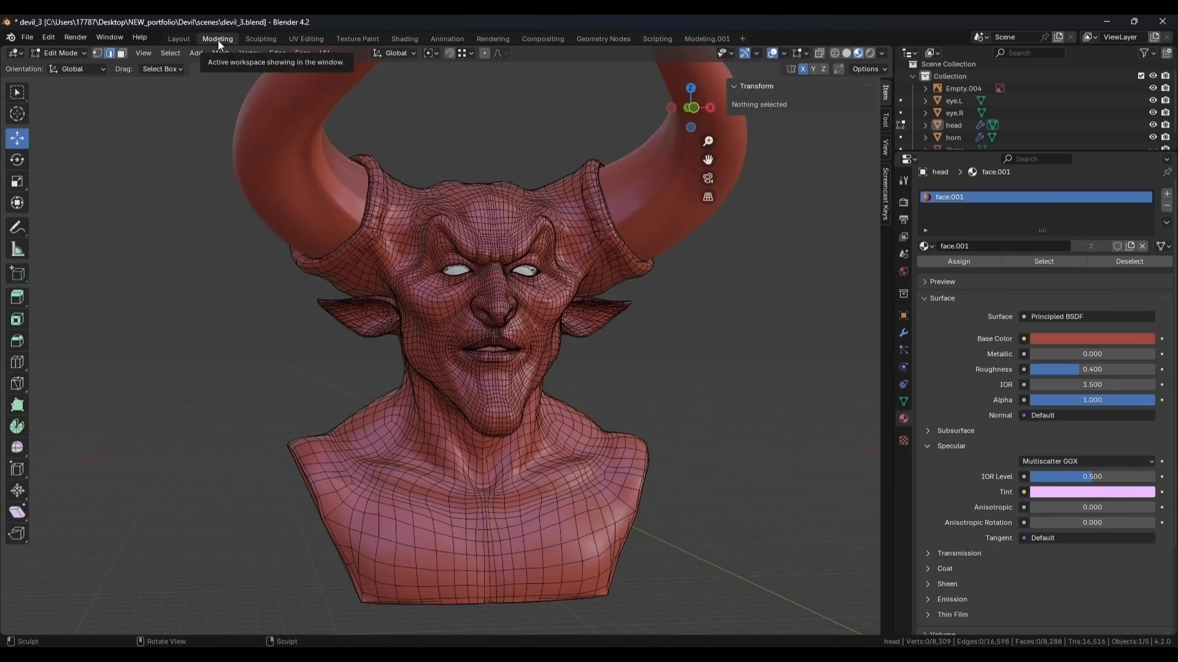
pyautogui.click(265, 39)
pyautogui.moveTo(655, 181); pyautogui.dragTo(859, 184, button='middle')
pyautogui.moveTo(877, 273); pyautogui.dragTo(725, 273, button='middle')
pyautogui.moveTo(1117, 236)
pyautogui.mouseDown()
pyautogui.moveTo(1092, 236)
pyautogui.moveTo(1109, 248)
pyautogui.moveTo(1089, 248)
pyautogui.mouseUp()
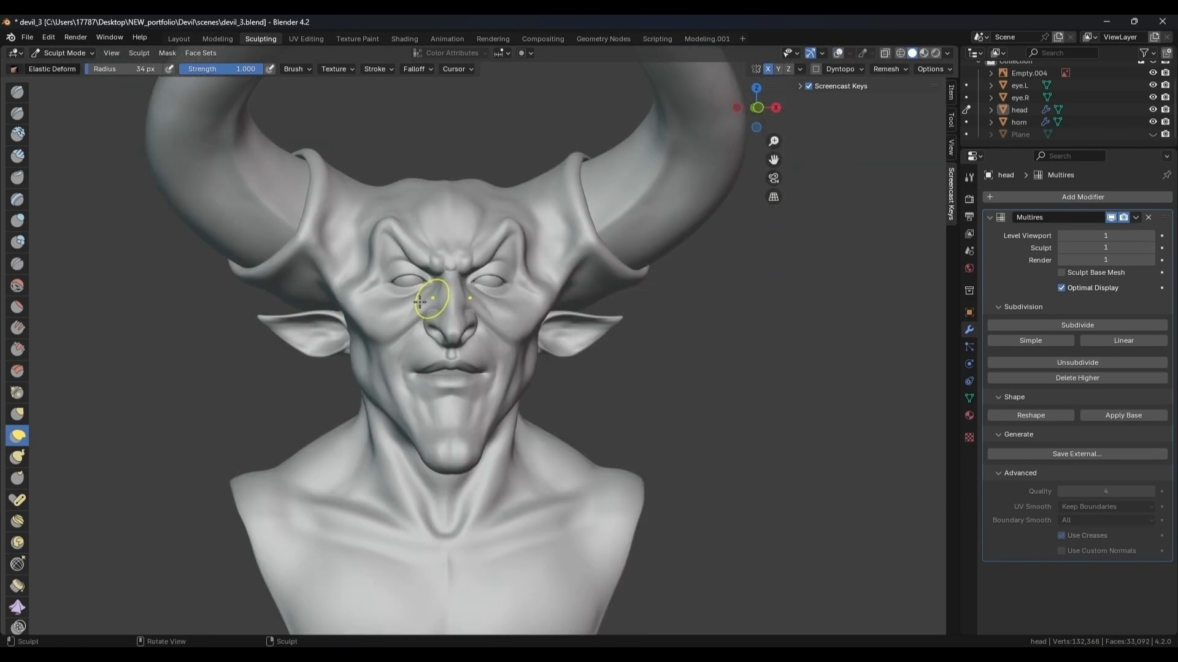
# Inspect the smooth bust without overlays, turn the viewport overlays back on and re-enter 1 for the head's Multires levels.
pyautogui.moveTo(420, 301); pyautogui.dragTo(555, 220, button='middle')
pyautogui.click(837, 53)
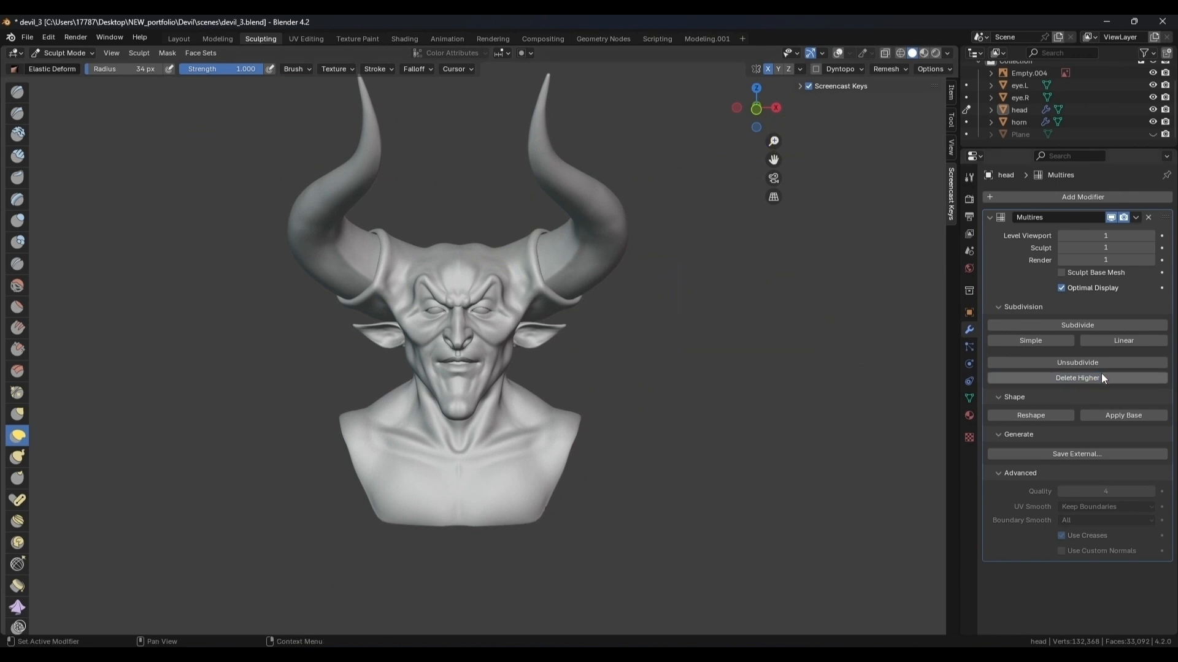
pyautogui.click(838, 53)
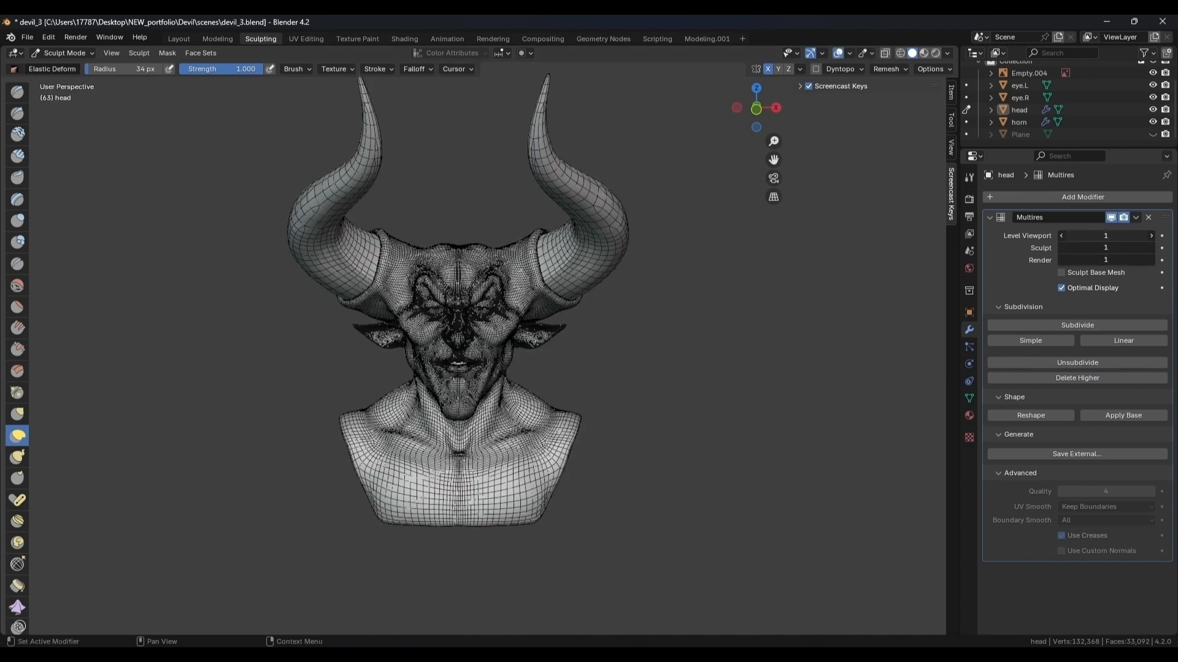
pyautogui.write('1')
pyautogui.press('Return')
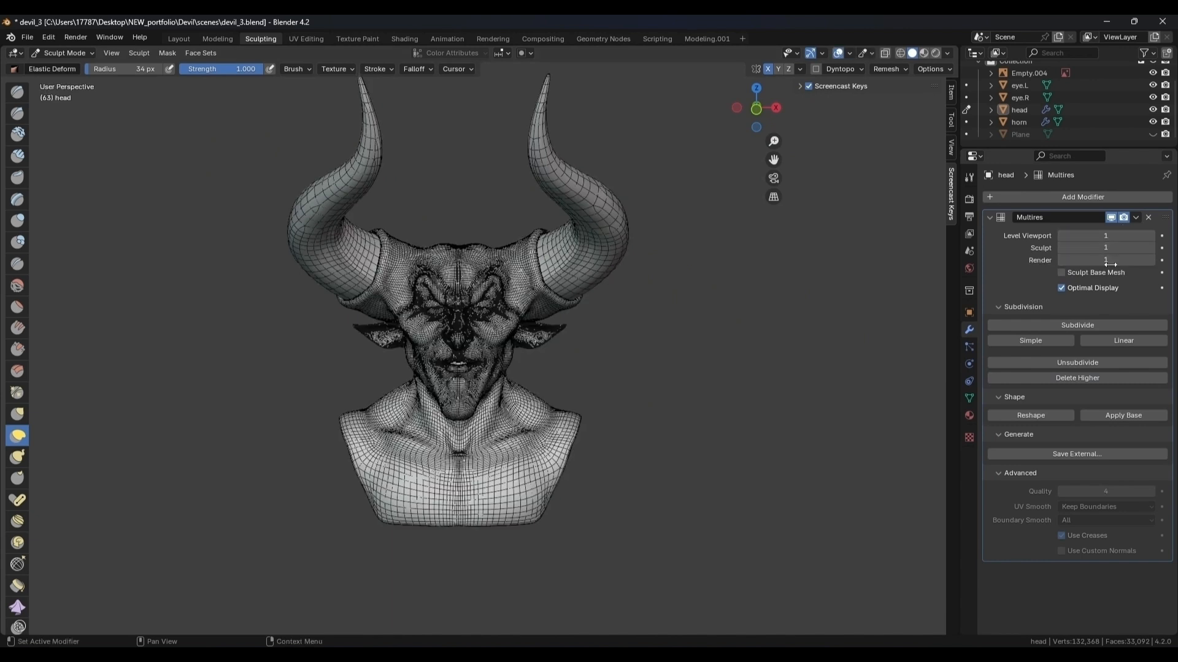
# In Object Mode, set the horn's Multires viewport, sculpt and render levels to 0 and clear the selection.
pyautogui.click(80, 53)
pyautogui.click(69, 68)
pyautogui.click(555, 203)
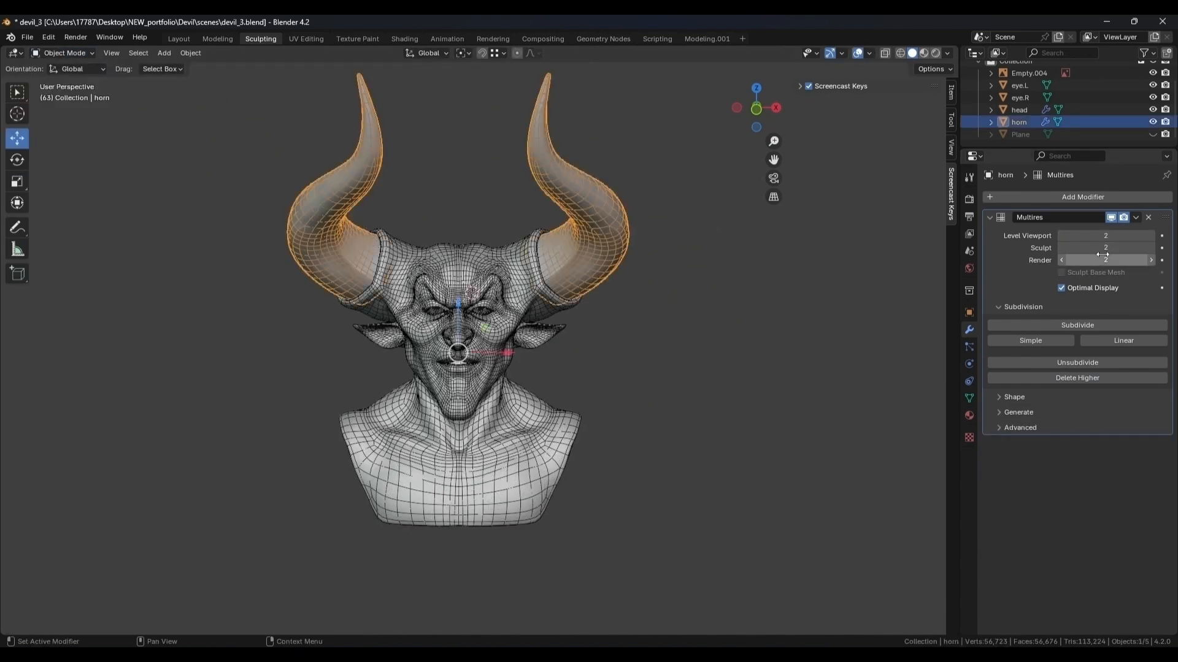
pyautogui.click(1114, 235)
pyautogui.click(1099, 376)
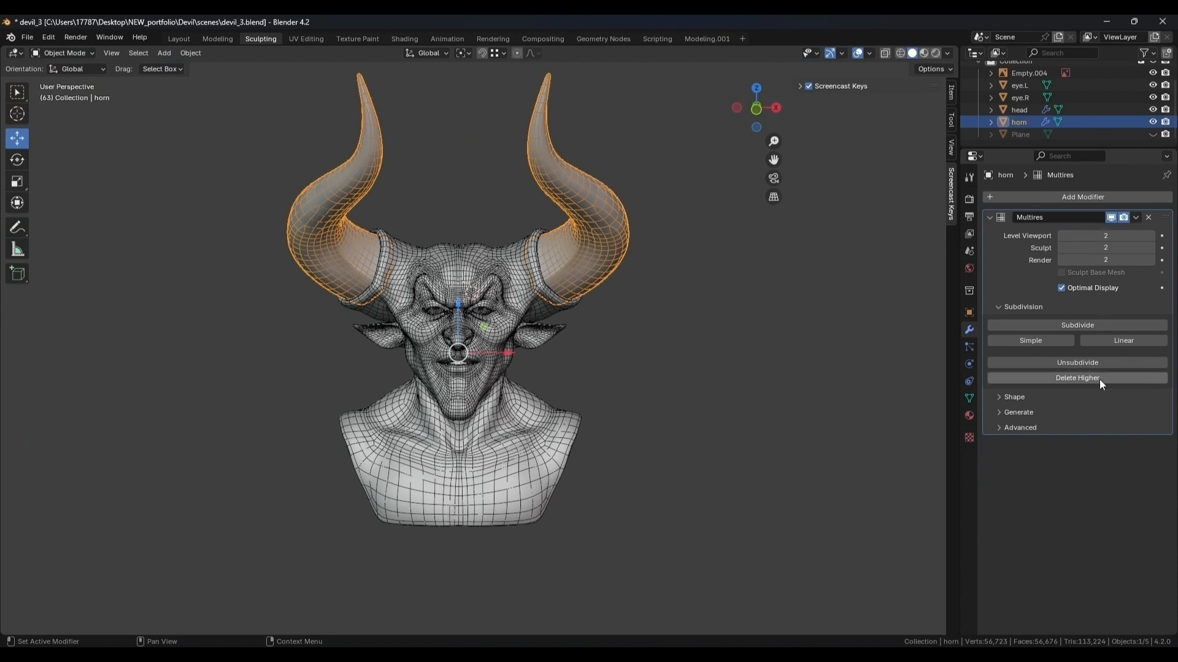
pyautogui.moveTo(1106, 263); pyautogui.dragTo(1105, 234)
pyautogui.write('0')
pyautogui.press('Return')
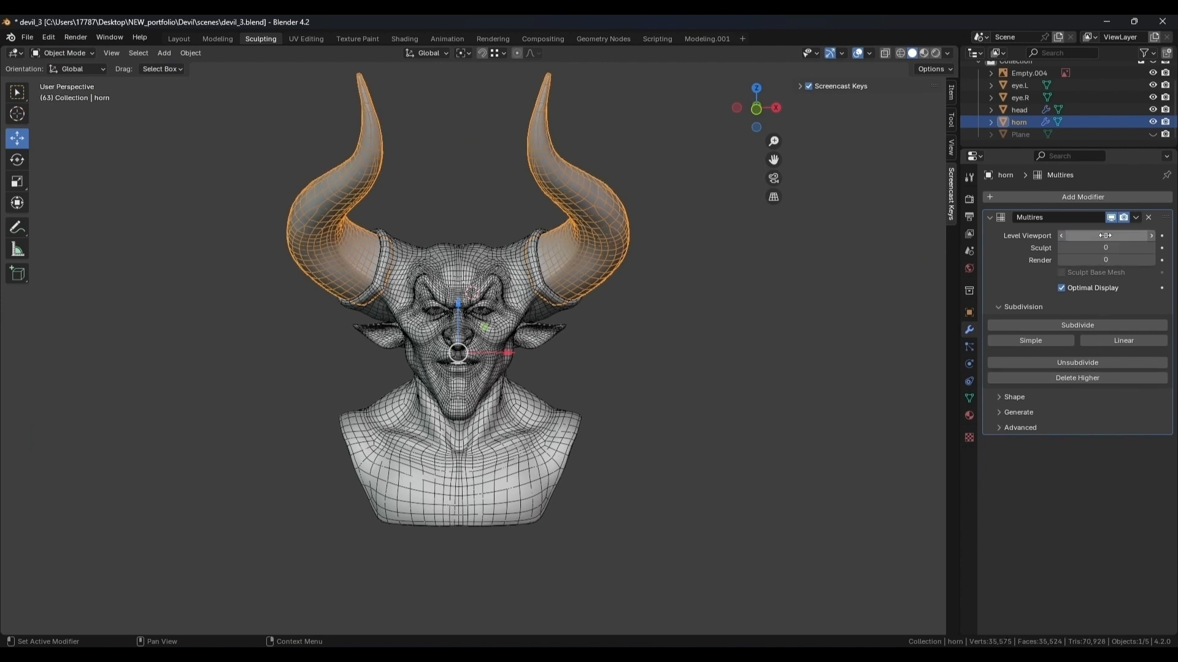
pyautogui.click(1107, 378)
pyautogui.click(770, 338)
pyautogui.scroll(3, 717, 282)
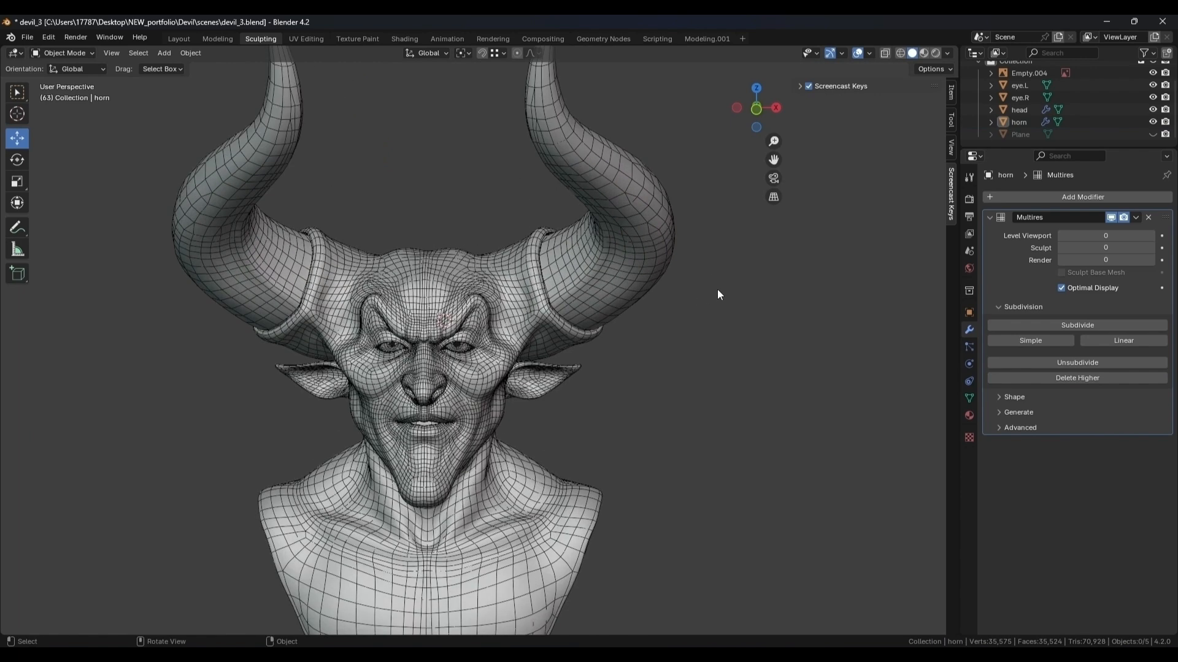
# Save the scene over the existing devil_3.blend file in the scenes folder.
pyautogui.click(27, 37)
pyautogui.click(92, 141)
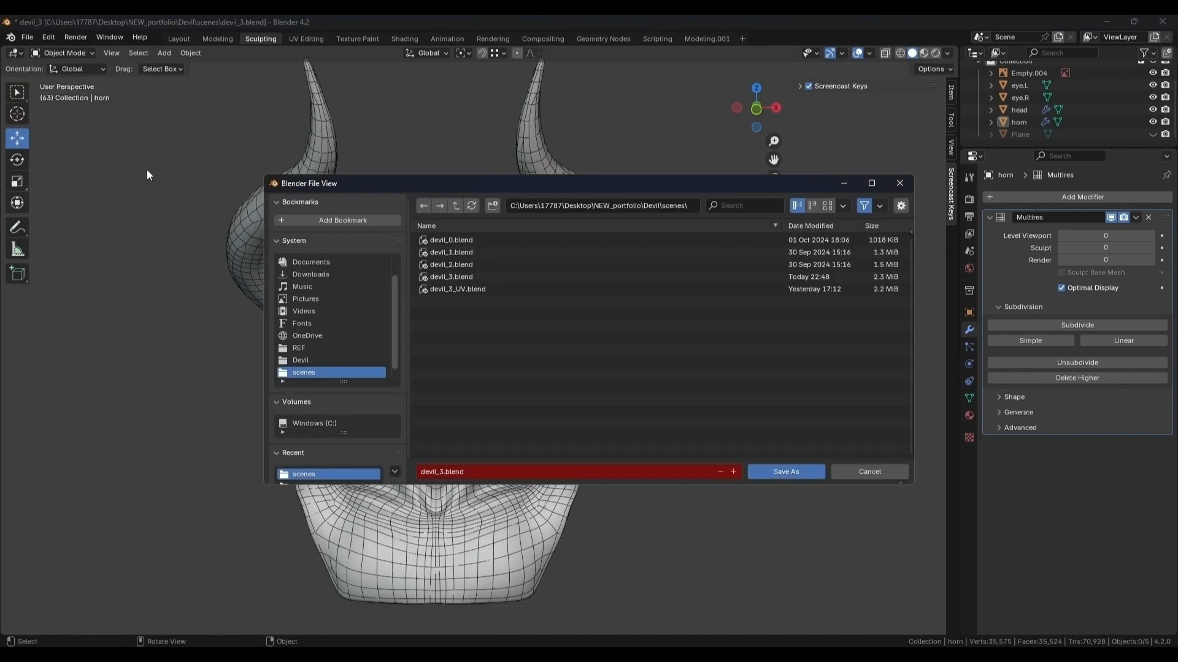
pyautogui.click(469, 279)
pyautogui.click(786, 472)
# Save the scene as devil_3_UV.blend in the scenes folder.
pyautogui.click(27, 36)
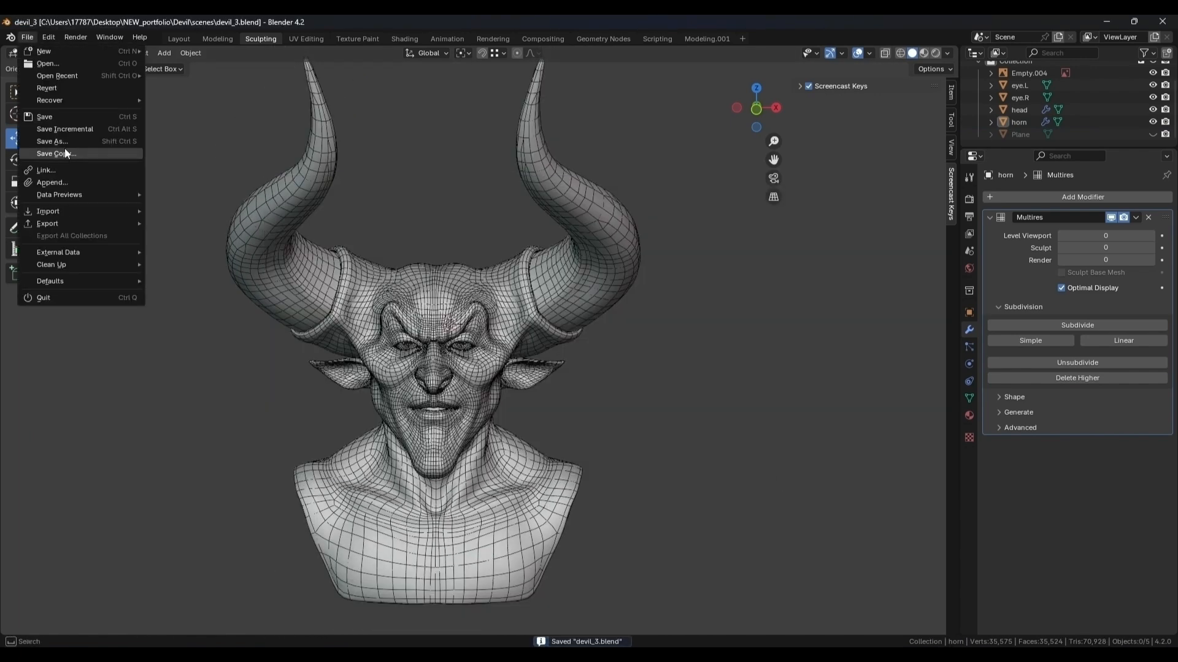
pyautogui.click(64, 148)
pyautogui.write('_UV.blend')
pyautogui.click(786, 472)
# Save the scene as a new file named devil_4_sculpt.blend.
pyautogui.click(27, 37)
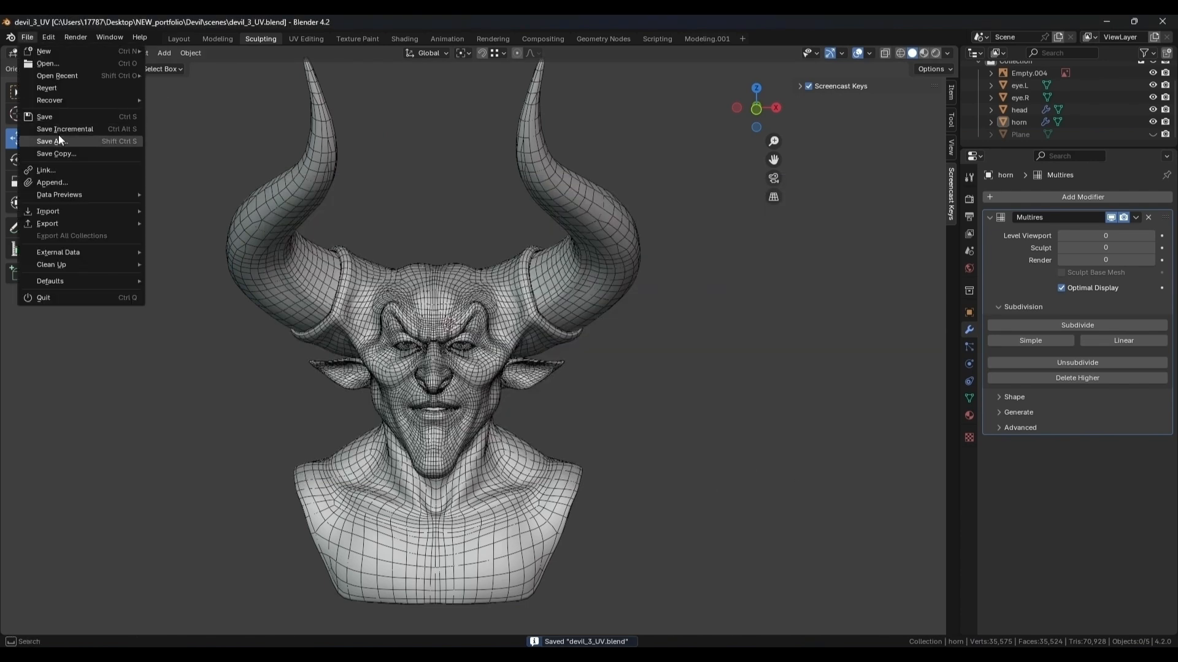
pyautogui.click(60, 139)
pyautogui.click(458, 472)
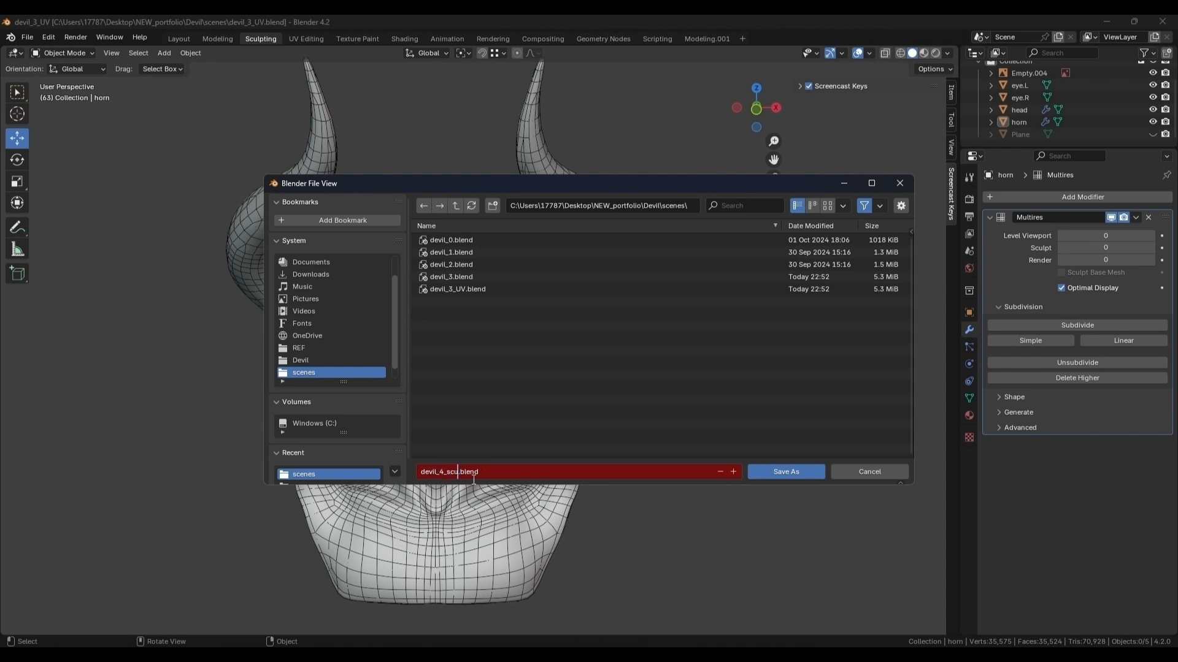
pyautogui.click(786, 473)
# Select the head to check its Multires levels, clear the selection and save the file.
pyautogui.moveTo(741, 399); pyautogui.dragTo(895, 333, button='middle')
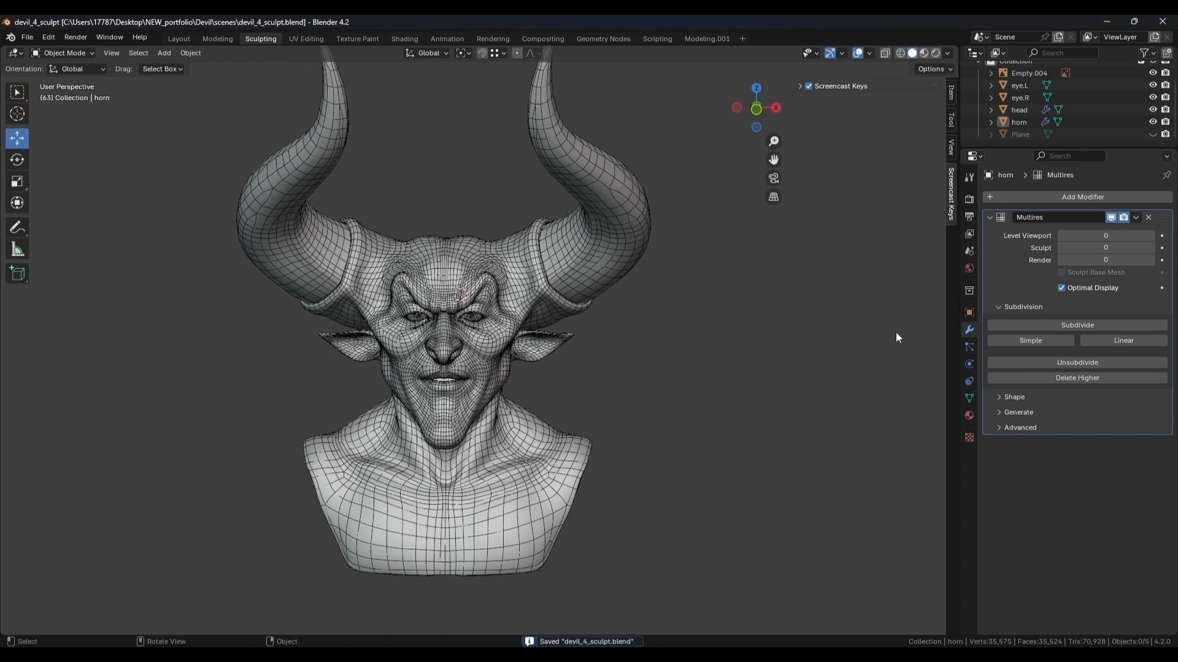
pyautogui.click(543, 355)
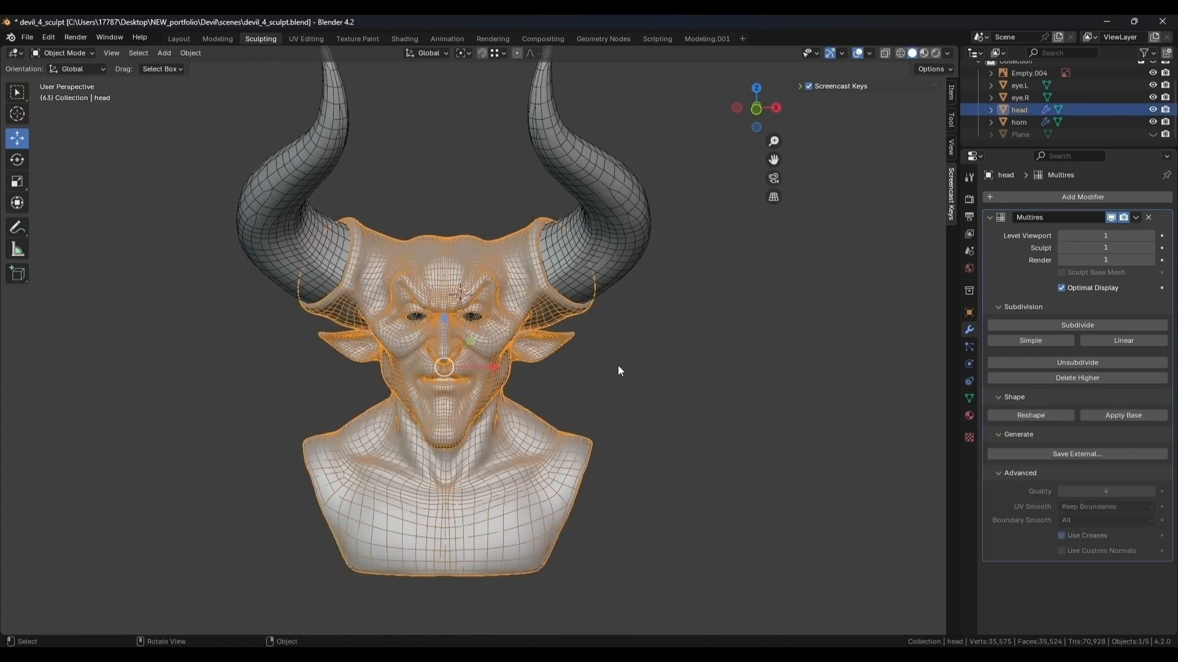
pyautogui.click(678, 376)
pyautogui.moveTo(678, 376)
pyautogui.mouseDown(button='middle')
pyautogui.moveTo(701, 366)
pyautogui.moveTo(701, 343)
pyautogui.moveTo(679, 360)
pyautogui.mouseUp(button='middle')
pyautogui.hotkey('ctrl', 's')
# Select both eyes, return to the head in Sculpt Mode and set its Multires viewport, sculpt and render levels to 0.
pyautogui.scroll(4, 702, 366)
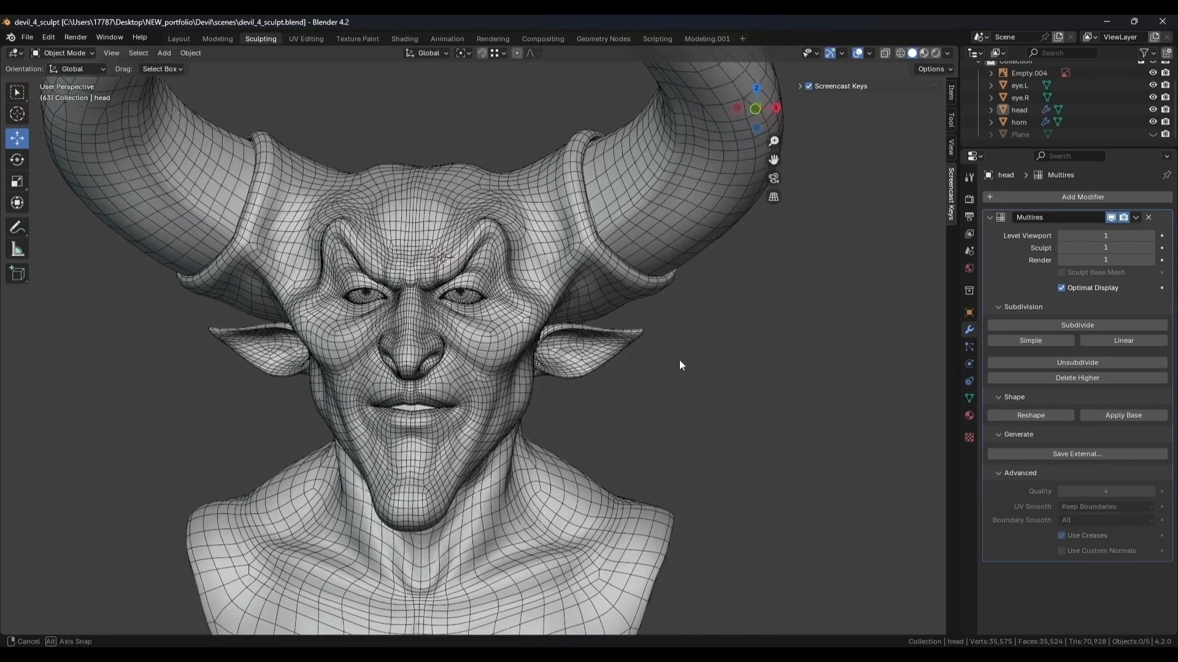
pyautogui.scroll(5, 688, 368)
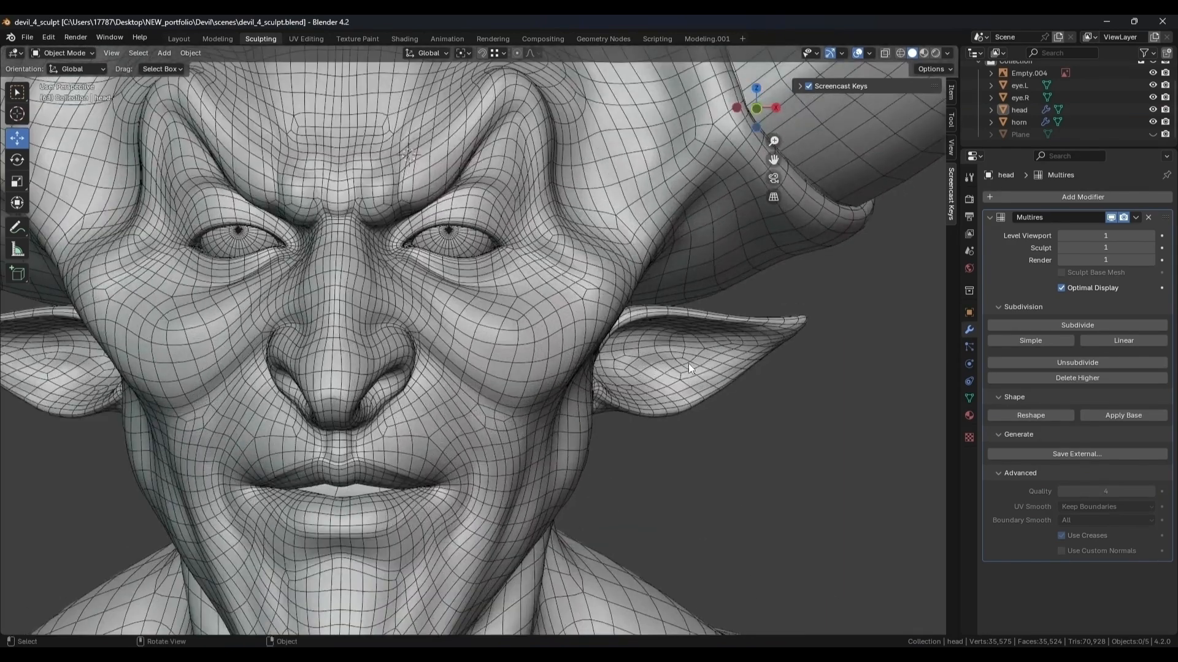
pyautogui.click(464, 240)
pyautogui.keyDown('shift'); pyautogui.click(240, 242); pyautogui.keyUp('shift')
pyautogui.moveTo(1104, 235)
pyautogui.mouseDown()
pyautogui.moveTo(1099, 279)
pyautogui.moveTo(1073, 279)
pyautogui.mouseUp()
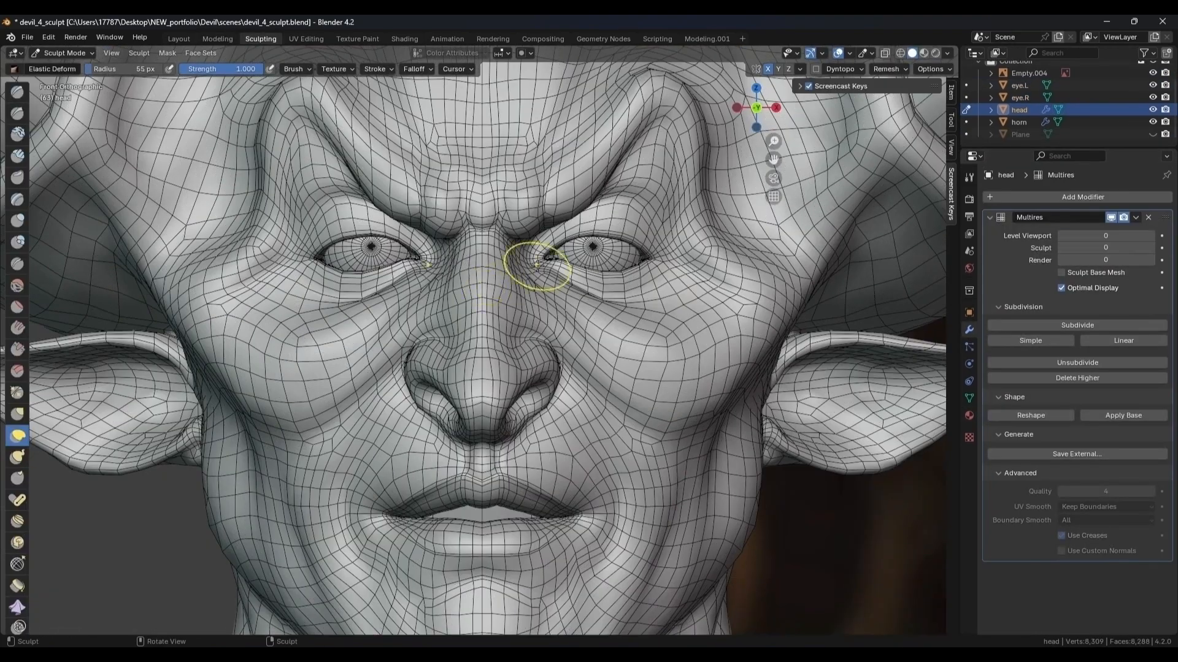
# Adjust the head's shape with Elastic Deform strokes around the eyes and from the side, enlarging the brush radius to 91 px.
pyautogui.keyDown('shift'); pyautogui.moveTo(613, 251); pyautogui.dragTo(598, 254, button='middle'); pyautogui.keyUp('shift')
pyautogui.moveTo(653, 254); pyautogui.dragTo(613, 252)
pyautogui.press(']')
pyautogui.press(']')
pyautogui.press(']')
pyautogui.press(']')
pyautogui.press(']')
pyautogui.scroll(-6, 614, 251)
pyautogui.scroll(5, 600, 276)
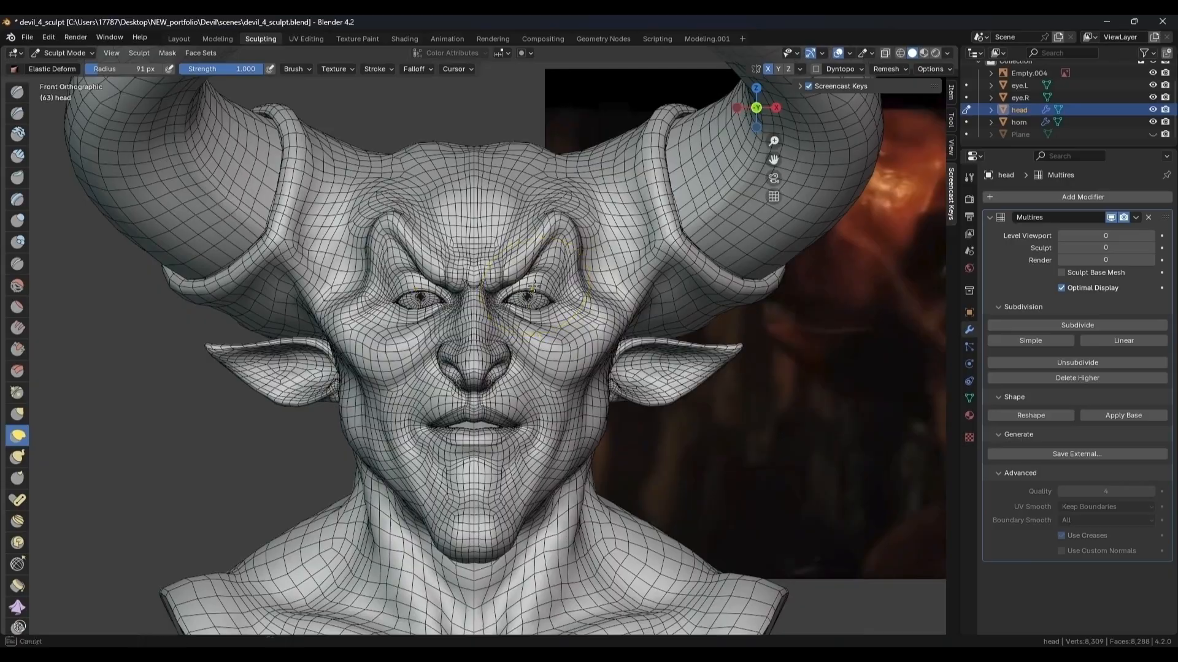
pyautogui.scroll(6, 534, 287)
pyautogui.moveTo(666, 439)
pyautogui.mouseDown(button='middle')
pyautogui.moveTo(657, 384)
pyautogui.moveTo(551, 433)
pyautogui.mouseUp(button='middle')
pyautogui.moveTo(285, 417); pyautogui.dragTo(308, 416)
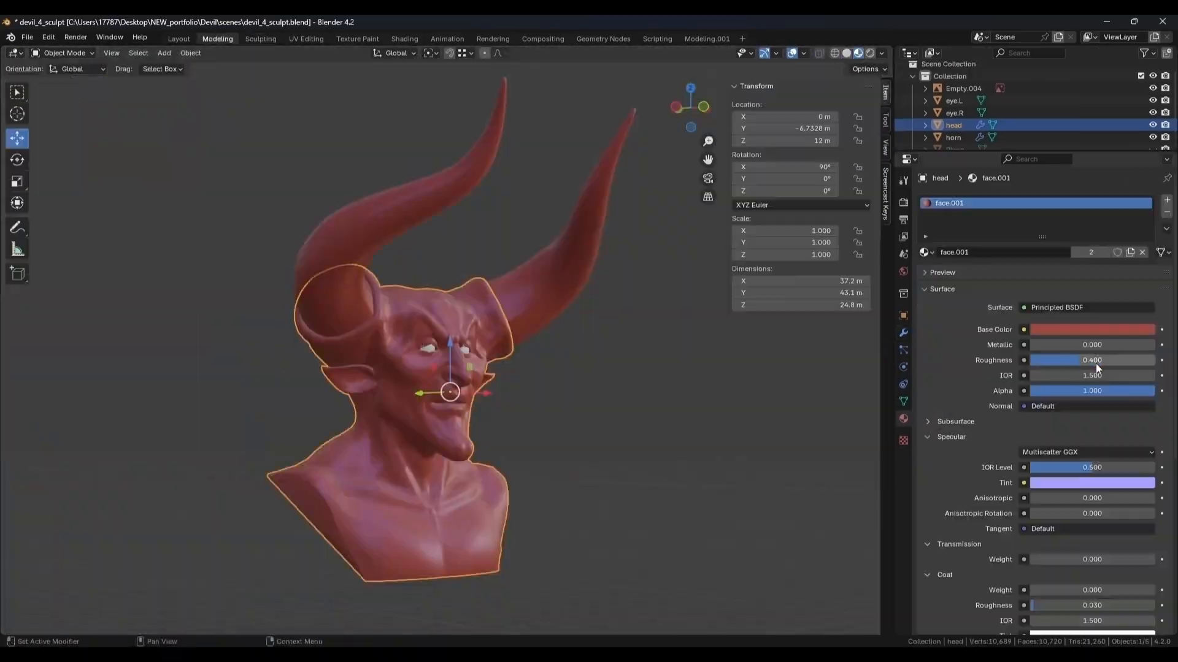
# Clear the selection in the Modeling workspace and lock the 3D view to the head object.
pyautogui.click(1068, 485)
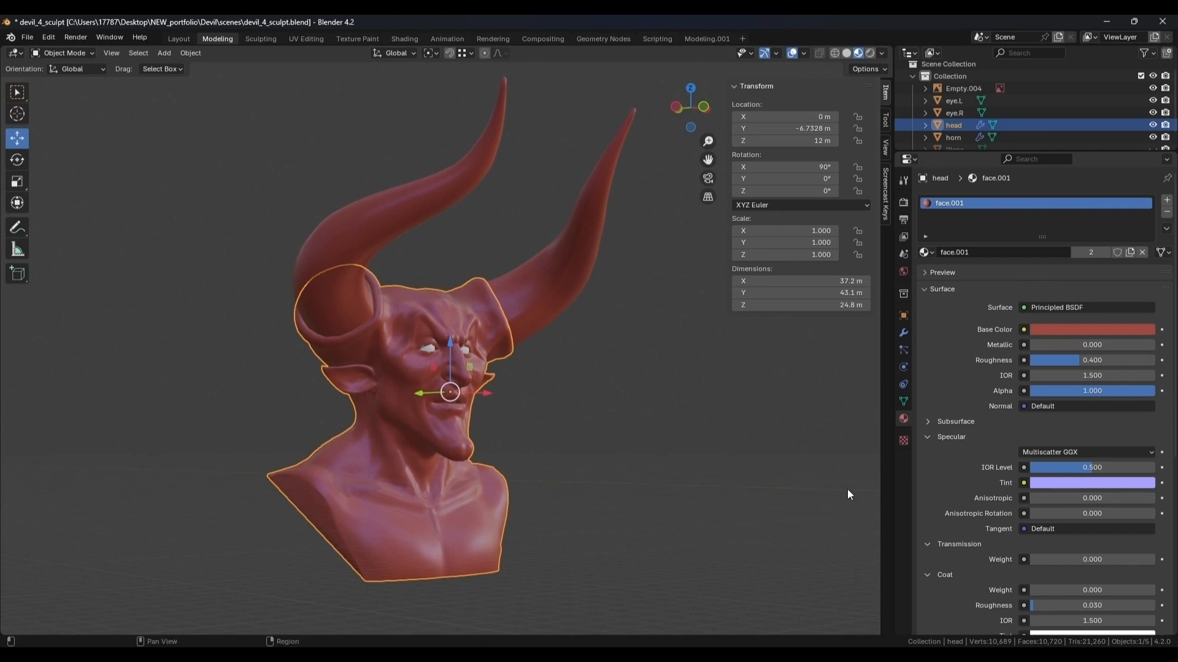
pyautogui.click(733, 460)
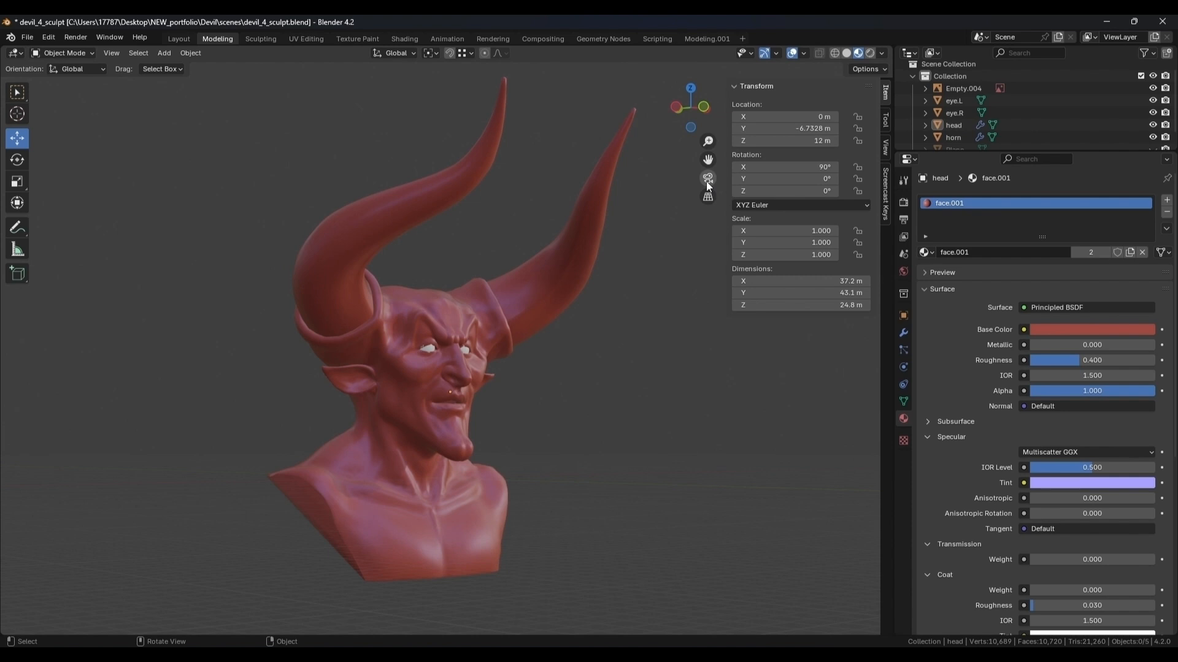
pyautogui.click(904, 294)
pyautogui.click(884, 148)
pyautogui.click(739, 85)
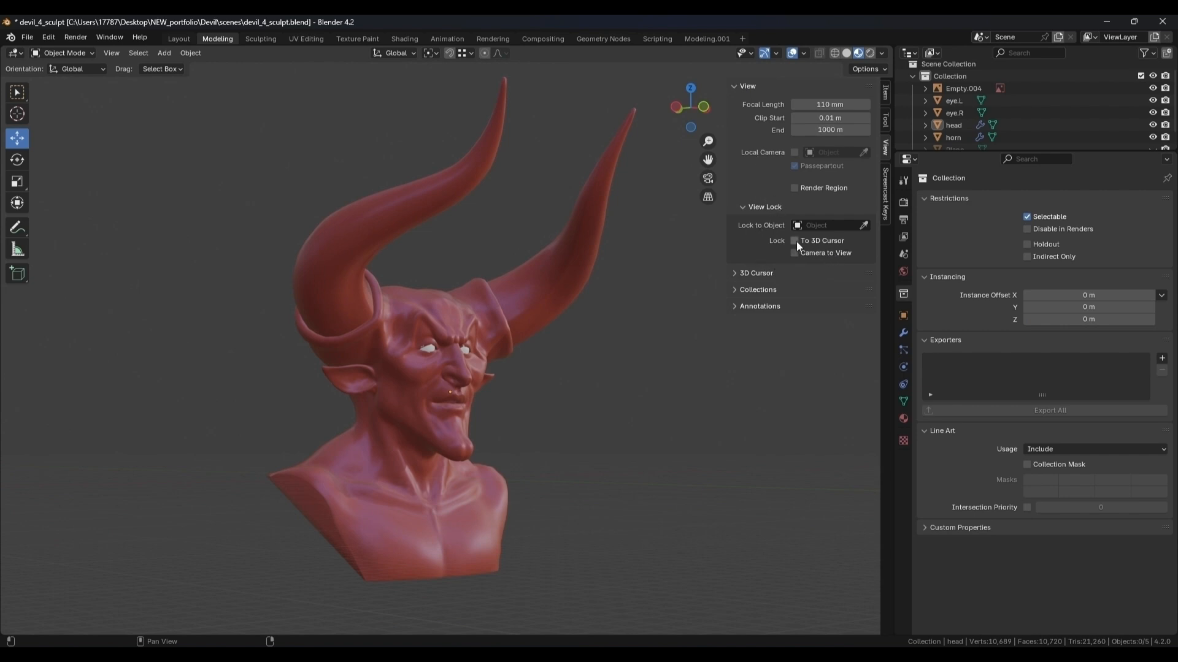
pyautogui.click(864, 226)
pyautogui.click(446, 301)
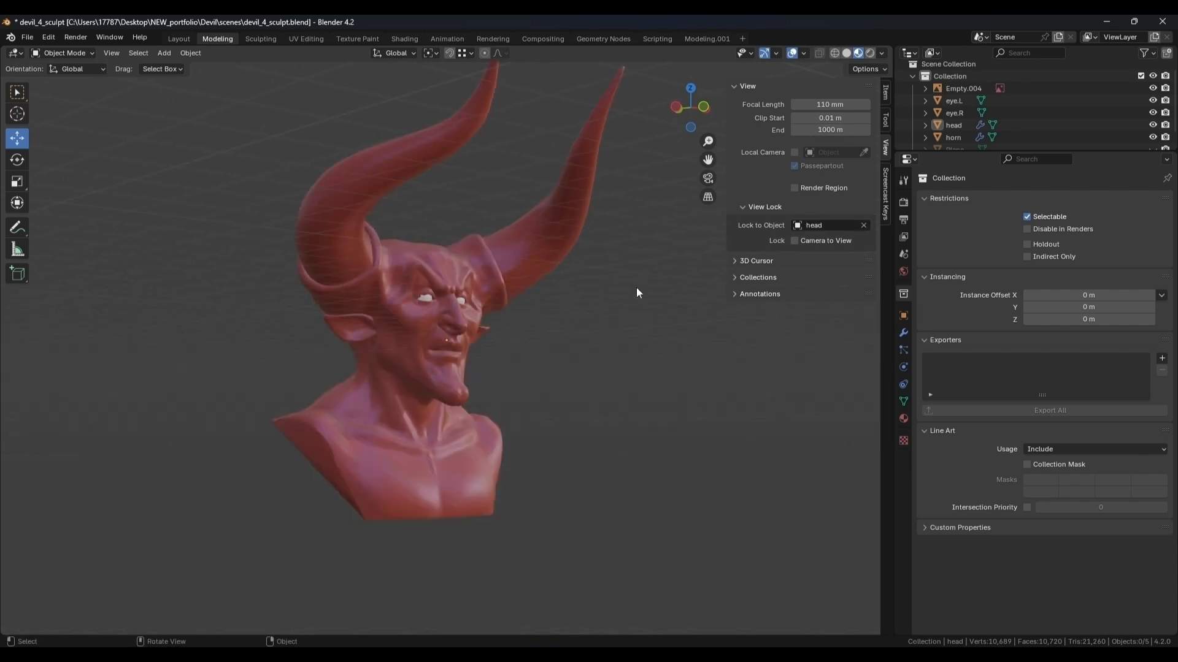
# Orbit around the bust to test the view lock, clear the lock target and pick the head again.
pyautogui.moveTo(101, 167); pyautogui.dragTo(284, 190, button='middle')
pyautogui.scroll(2, 284, 190)
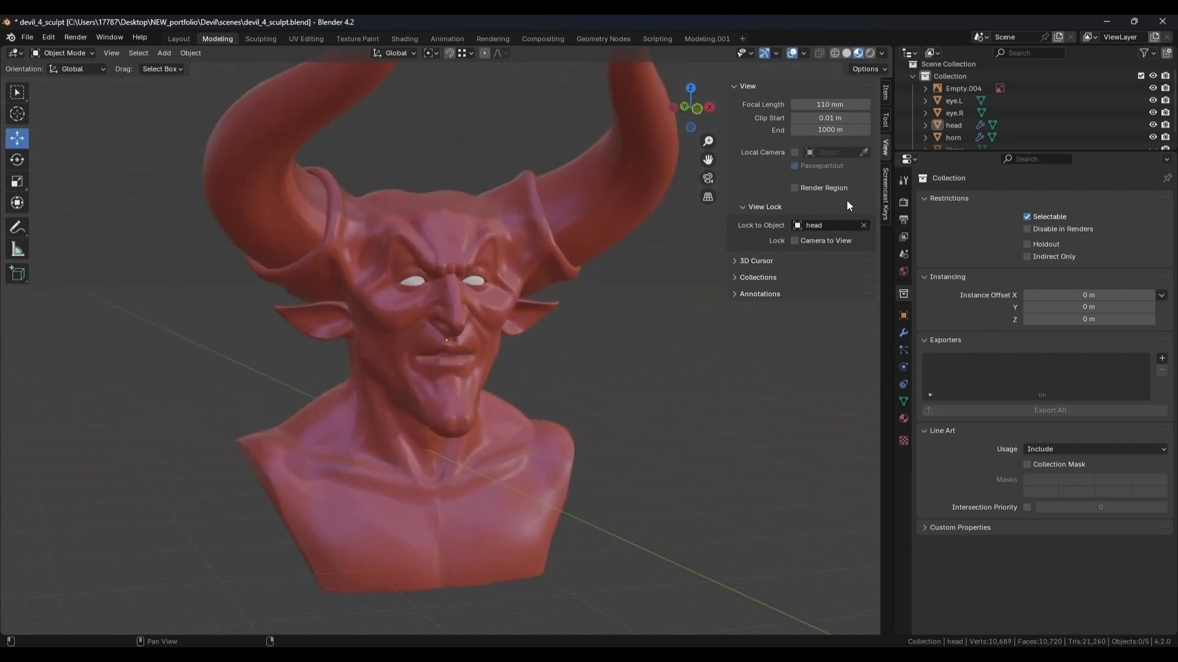
pyautogui.scroll(-4, 460, 256)
pyautogui.click(864, 225)
pyautogui.click(864, 225)
pyautogui.click(447, 306)
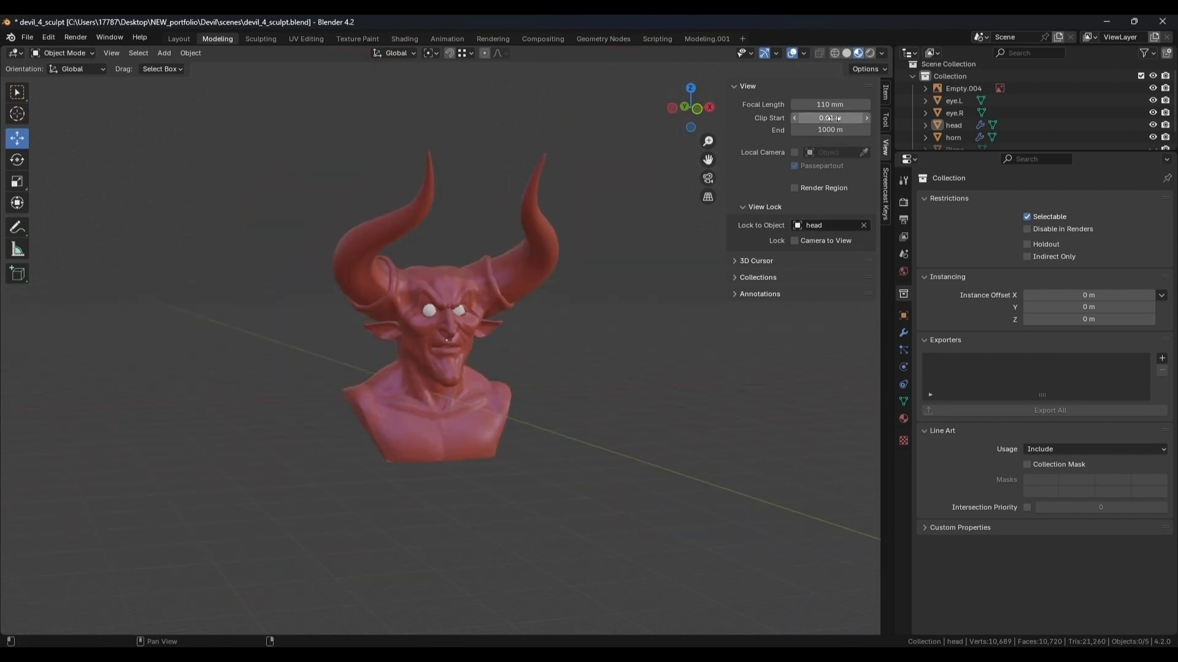
# Set the view's Clip Start to 0.8 m and its End to 10000 m.
pyautogui.moveTo(828, 118); pyautogui.dragTo(804, 117)
pyautogui.click(816, 120)
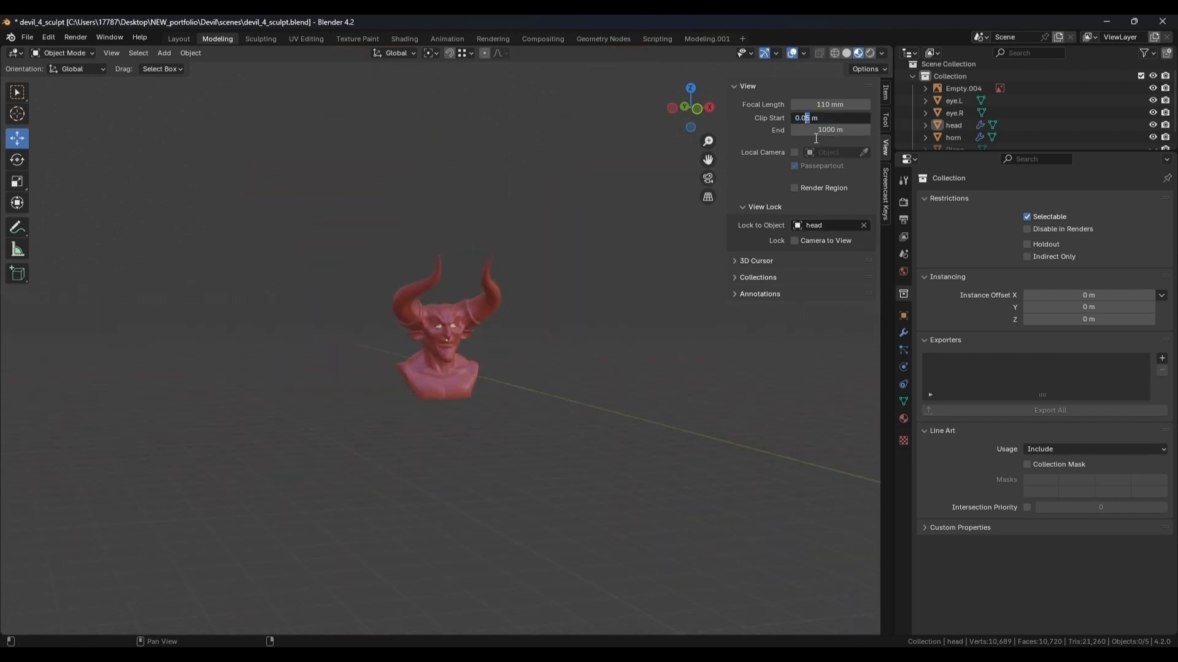
pyautogui.click(810, 119)
pyautogui.write('0.8')
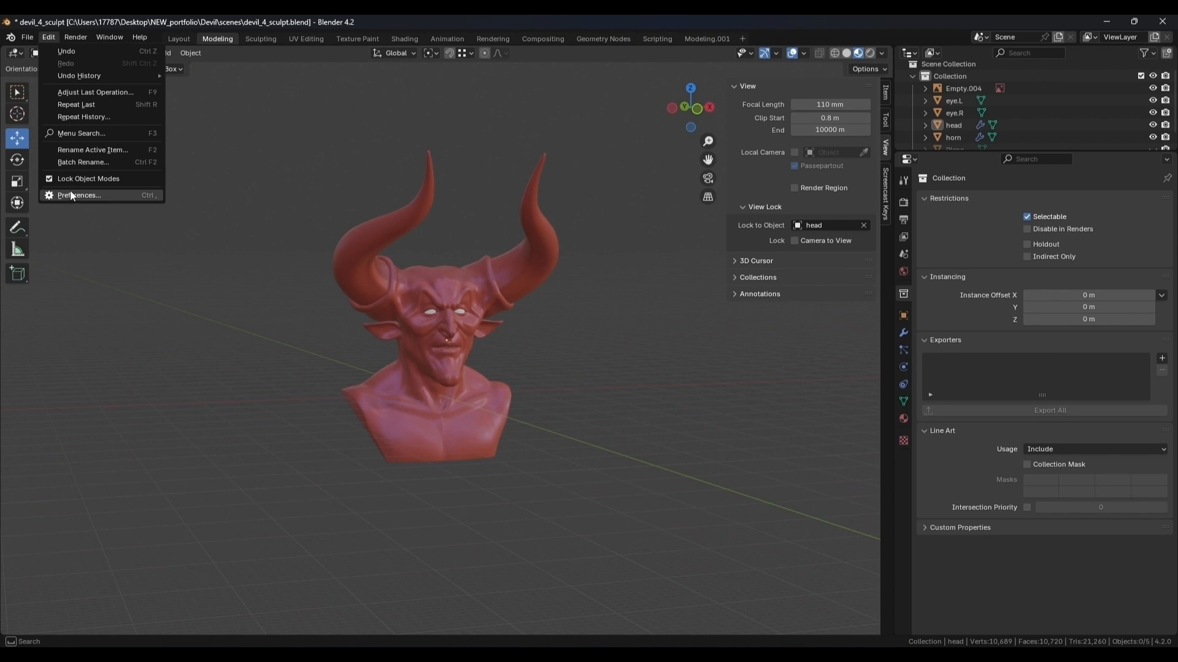
# Open the Preferences and bring up the options for saving them.
pyautogui.click(70, 194)
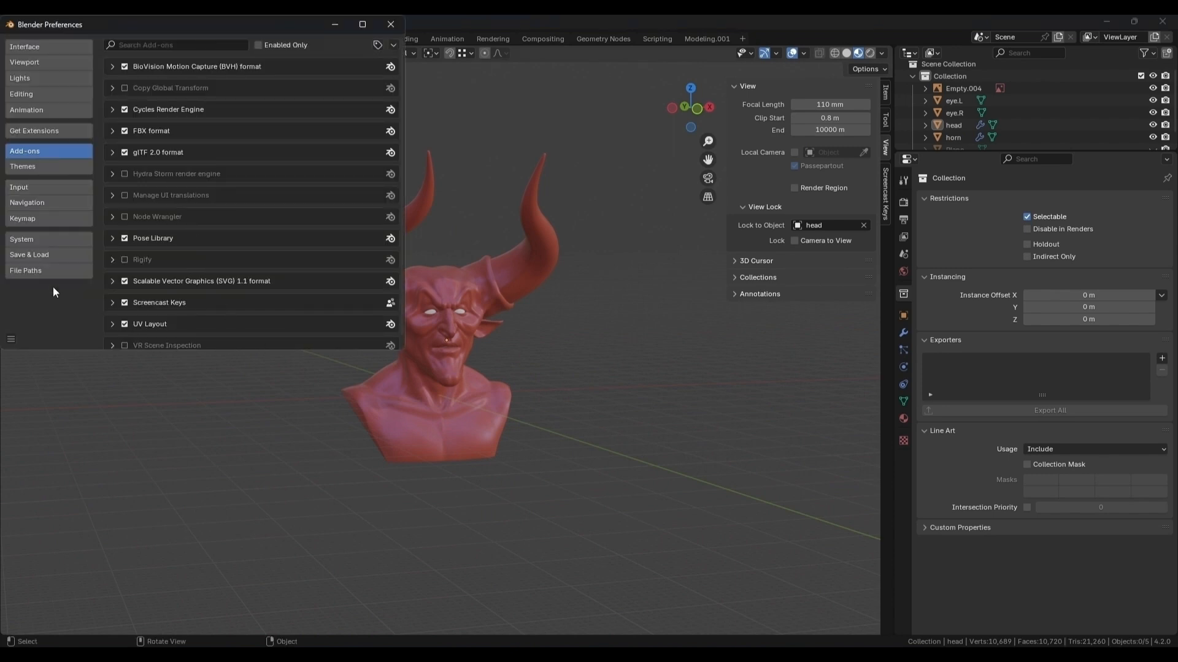
pyautogui.click(11, 339)
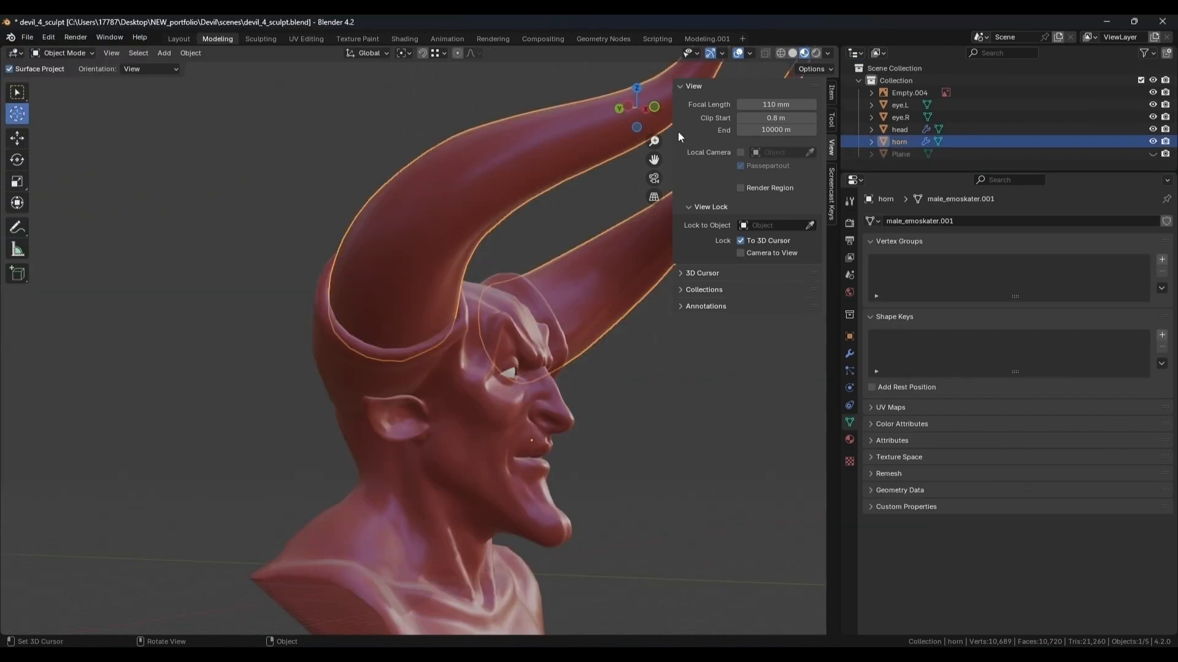
# Turn on the 3D Cursor and Statistics overlays in the 3D viewport.
pyautogui.click(748, 54)
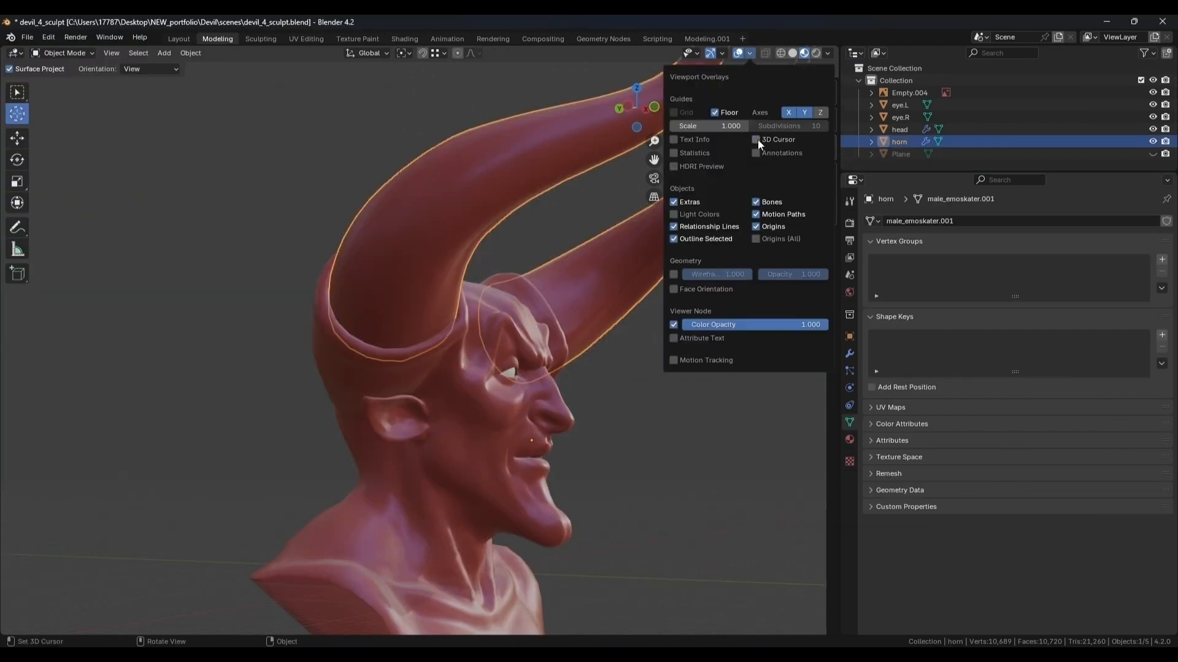
pyautogui.click(674, 154)
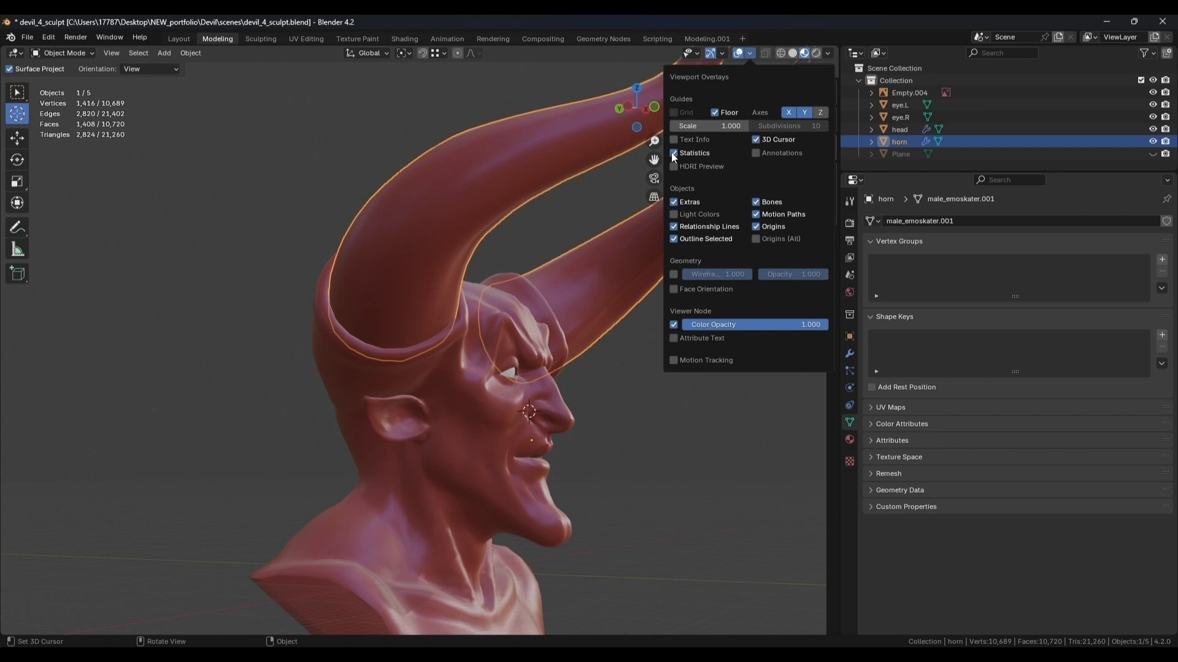
pyautogui.press('n')
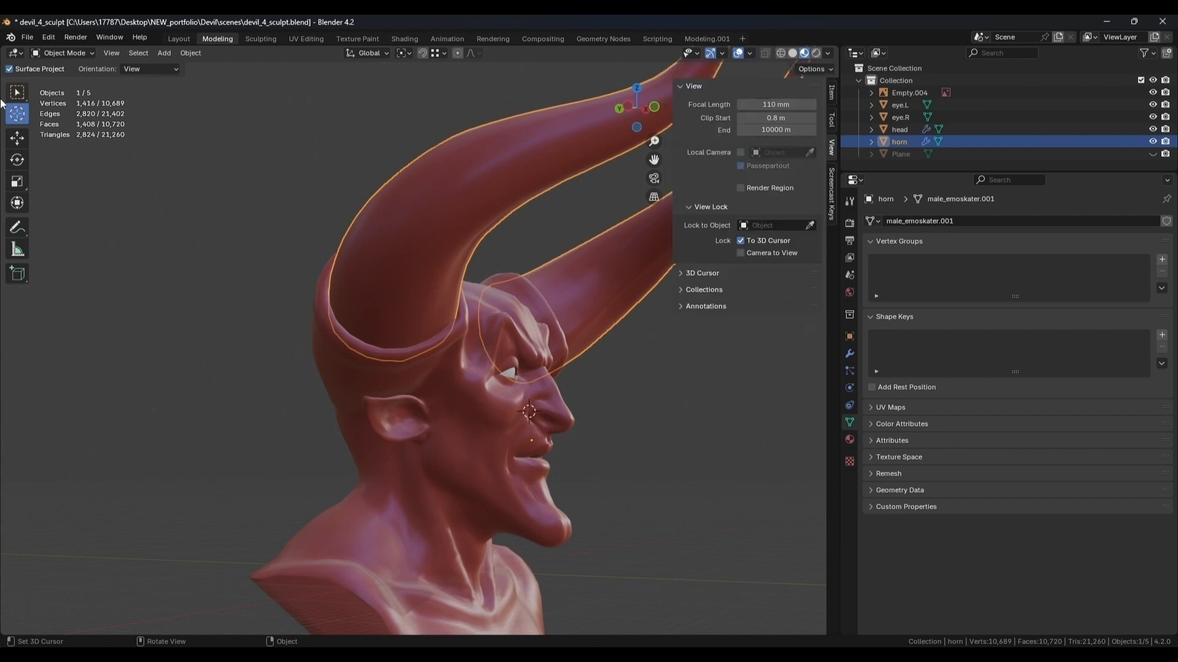
# Toggle the scene statistics in the status bar off and back on.
pyautogui.rightClick(801, 644)
pyautogui.click(720, 573)
pyautogui.rightClick(712, 644)
pyautogui.click(636, 575)
# Switch to the front view and enable Show Last Operator in the Screencast Keys settings.
pyautogui.keyDown('shift'); pyautogui.moveTo(661, 270); pyautogui.dragTo(626, 296, button='middle'); pyautogui.keyUp('shift')
pyautogui.click(748, 54)
pyautogui.press('KP_1')
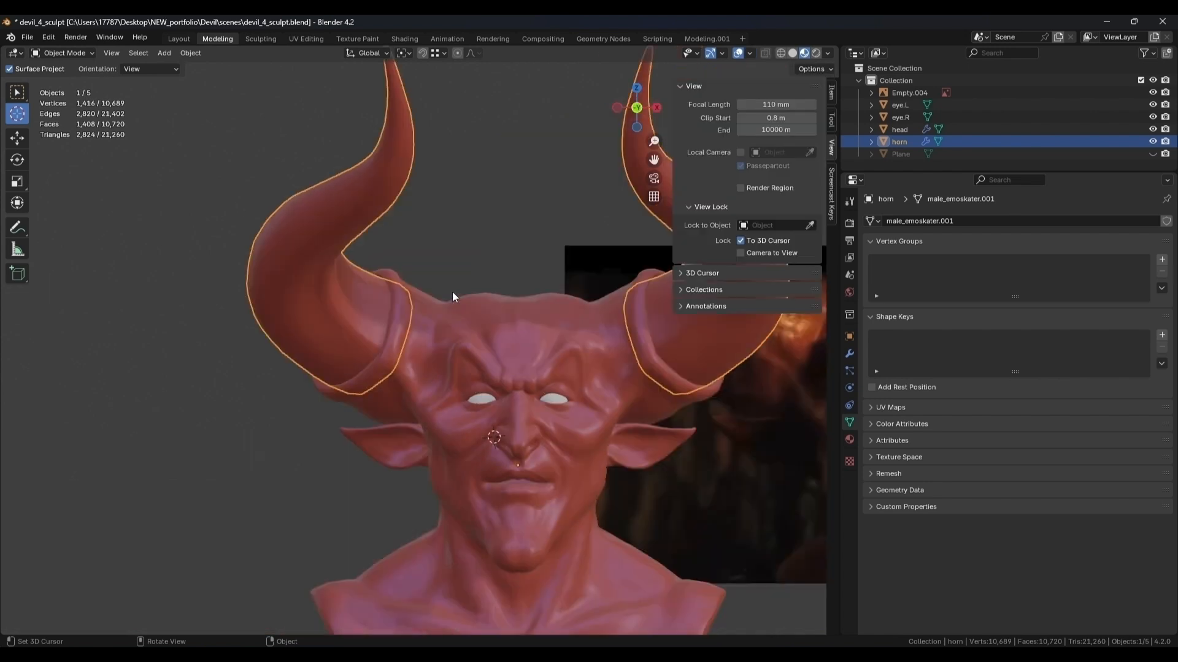
pyautogui.keyDown('shift'); pyautogui.moveTo(506, 271); pyautogui.dragTo(405, 286, button='middle'); pyautogui.keyUp('shift')
pyautogui.click(832, 198)
pyautogui.click(679, 86)
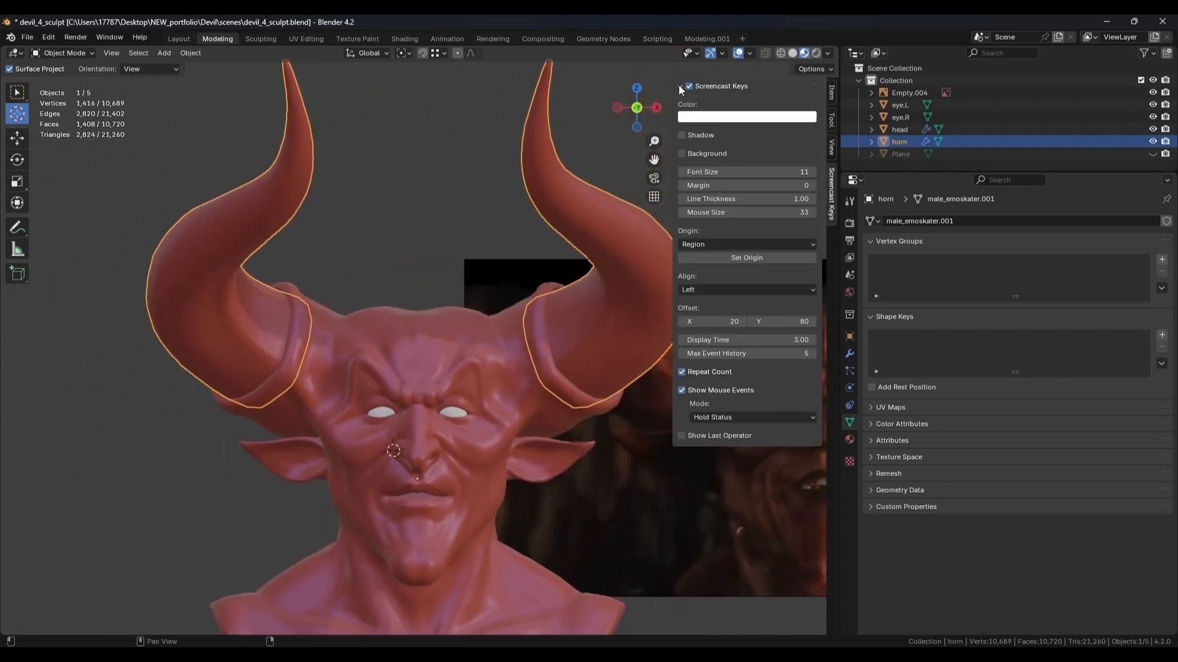
pyautogui.click(681, 435)
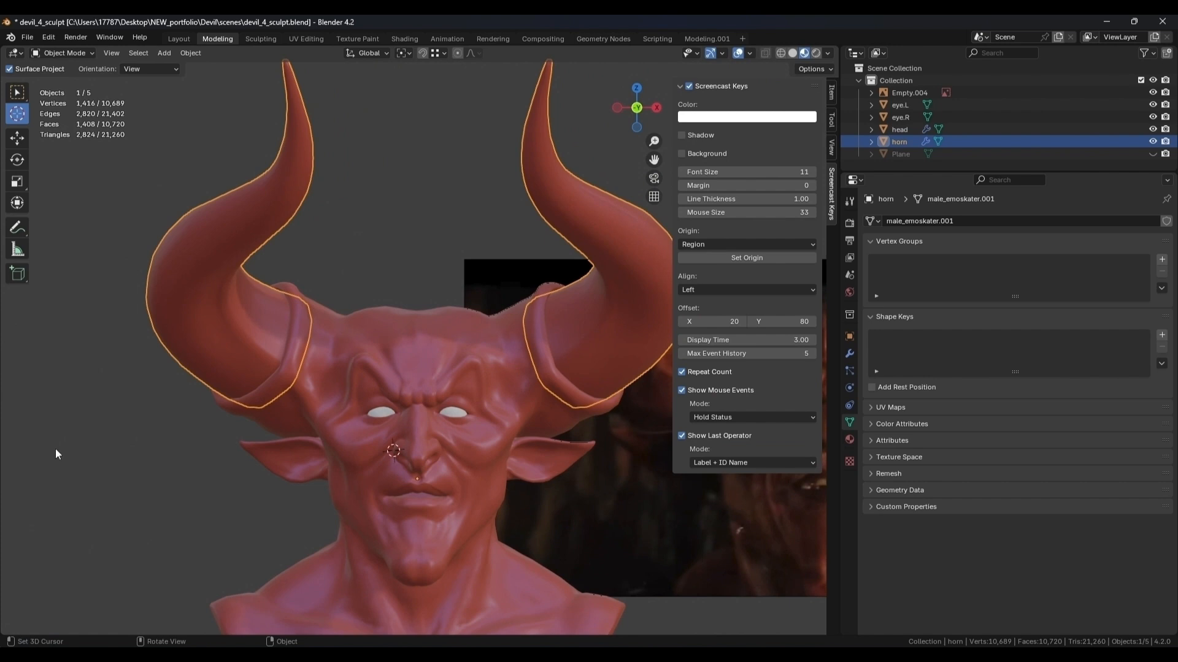
# Set the Transform Pivot Point to 3D Cursor with the whole bust in view.
pyautogui.scroll(-4, 268, 447)
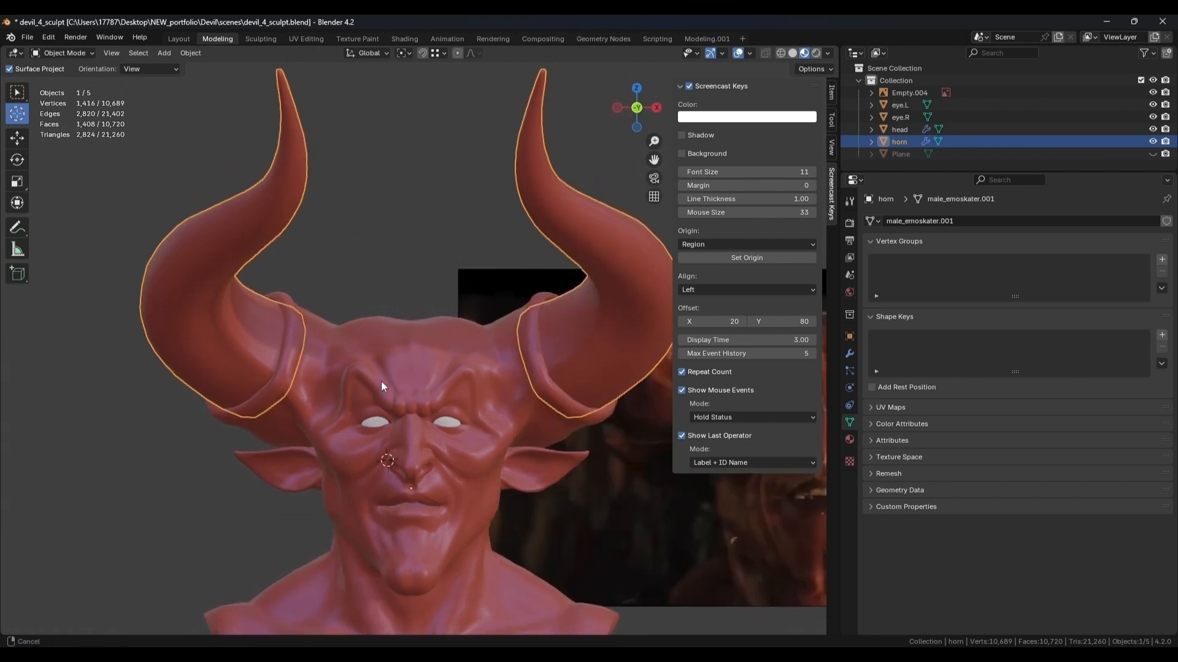
pyautogui.keyDown('shift'); pyautogui.moveTo(398, 363); pyautogui.dragTo(386, 274, button='middle'); pyautogui.keyUp('shift')
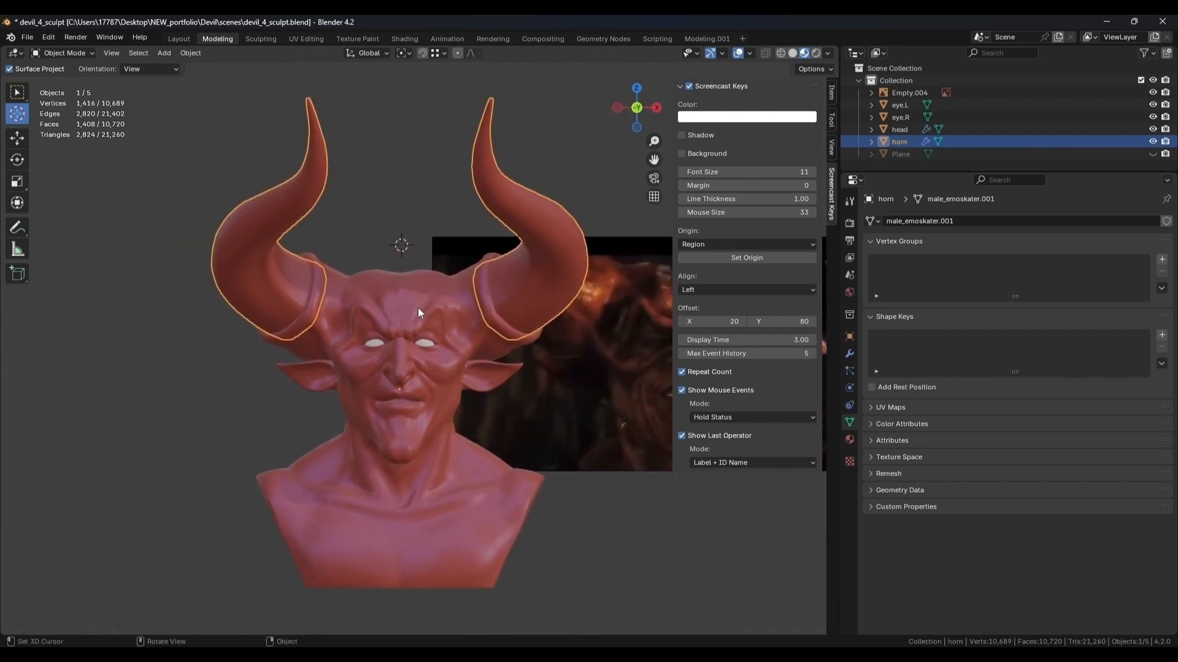
pyautogui.moveTo(419, 311); pyautogui.dragTo(294, 264, button='middle')
pyautogui.click(404, 54)
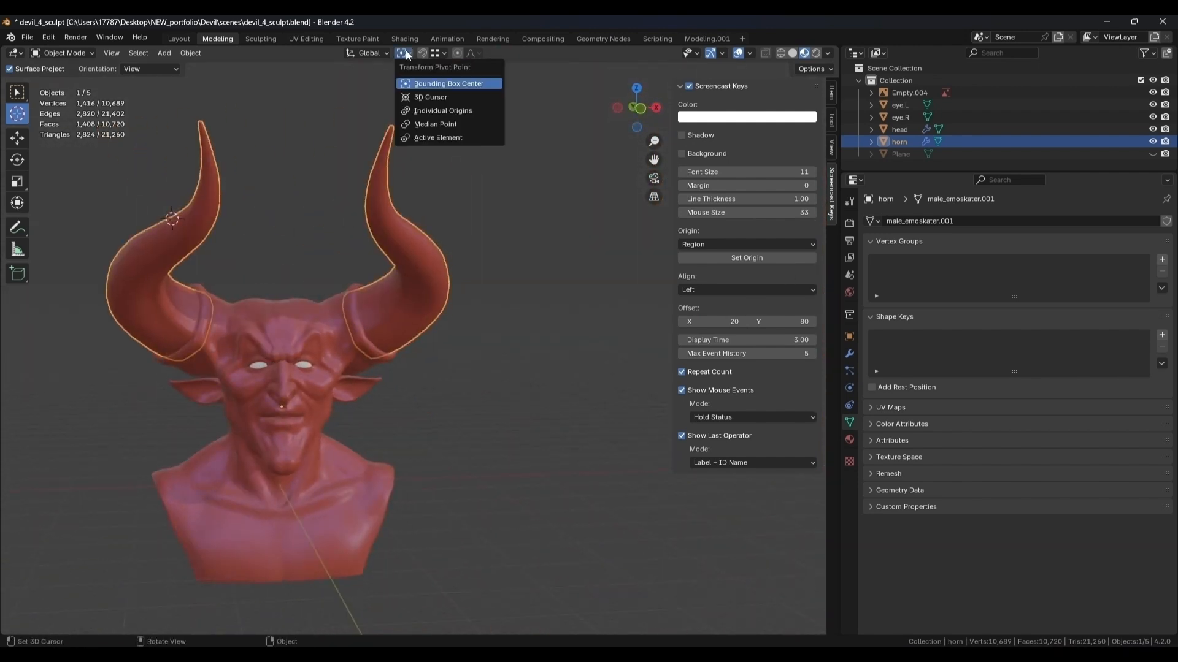
pyautogui.click(413, 97)
pyautogui.moveTo(413, 96)
pyautogui.mouseDown(button='middle')
pyautogui.moveTo(797, 270)
pyautogui.moveTo(522, 240)
pyautogui.moveTo(446, 53)
pyautogui.mouseUp(button='middle')
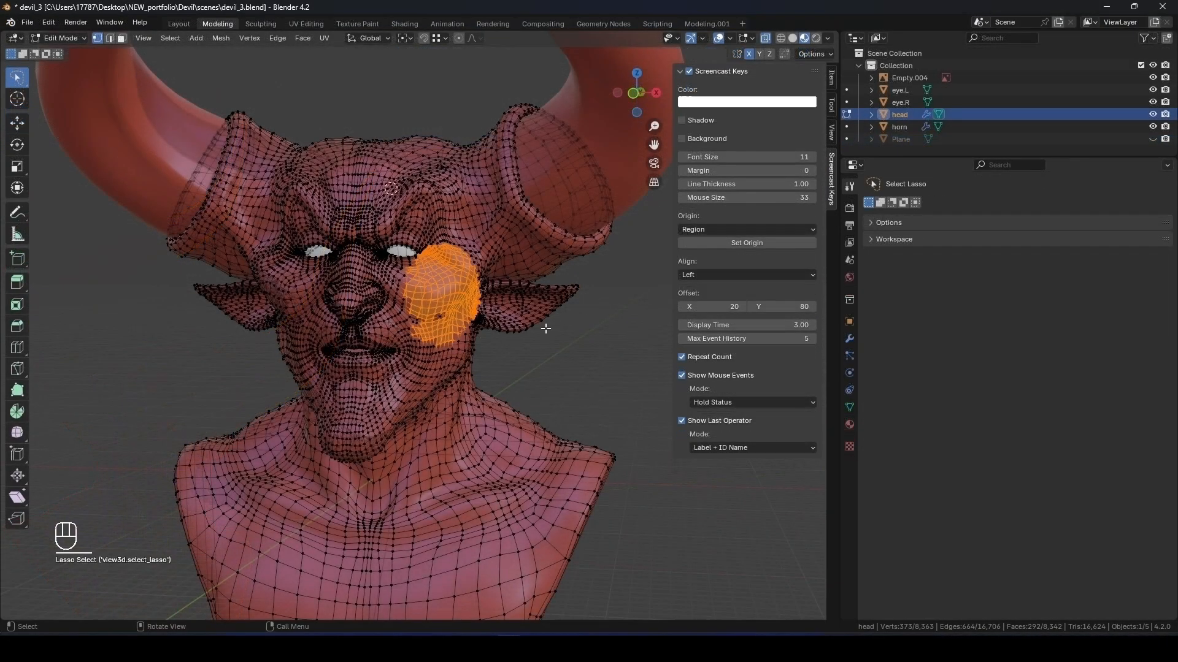
# Lasso-select vertices on the head's ear, change to the Select Box tool, box-select the ear tip and frame it.
pyautogui.moveTo(545, 329); pyautogui.dragTo(555, 292)
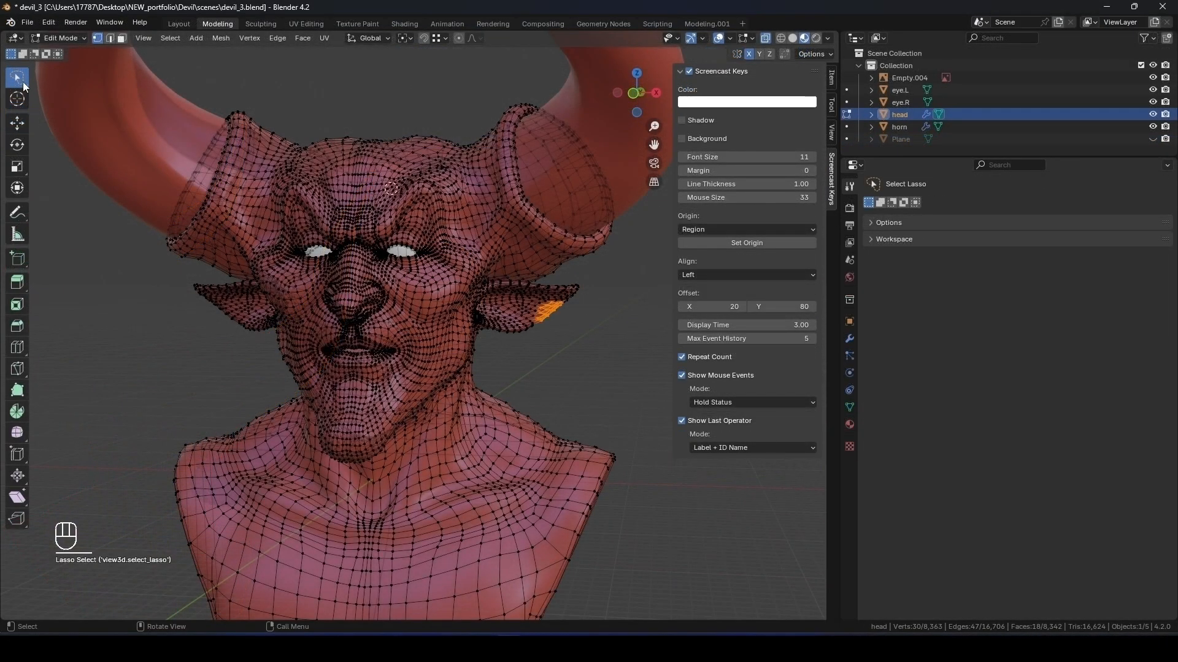
pyautogui.moveTo(23, 82); pyautogui.dragTo(62, 103)
pyautogui.moveTo(594, 273); pyautogui.dragTo(546, 322)
pyautogui.press('KP_Decimal')
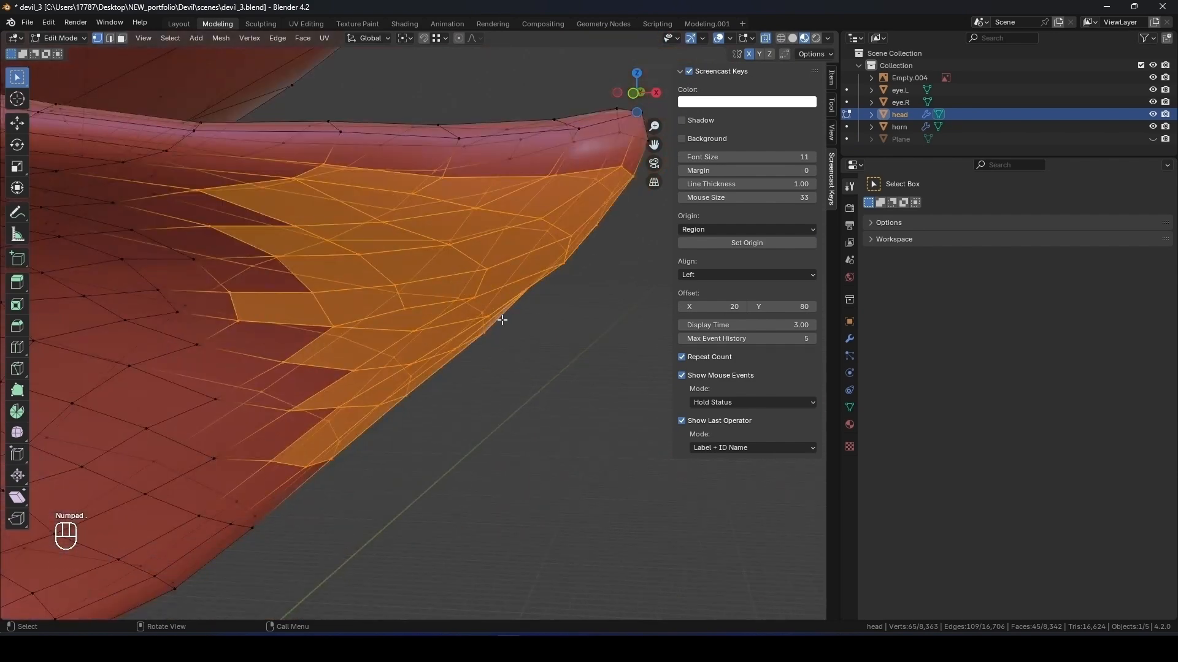
# Box-select the vertices at the nose tip, frame them and inspect the mesh from the front, side and top.
pyautogui.moveTo(499, 318); pyautogui.dragTo(327, 405, button='middle')
pyautogui.scroll(-12, 210, 378)
pyautogui.moveTo(309, 342); pyautogui.dragTo(330, 352)
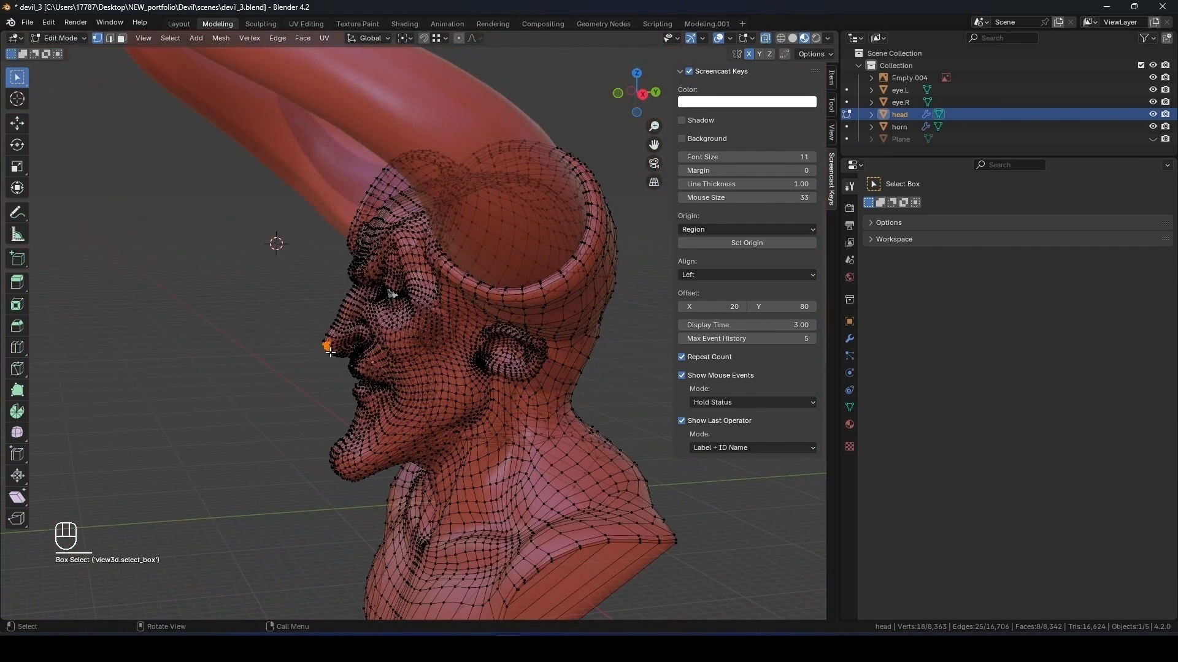
pyautogui.press('KP_Decimal')
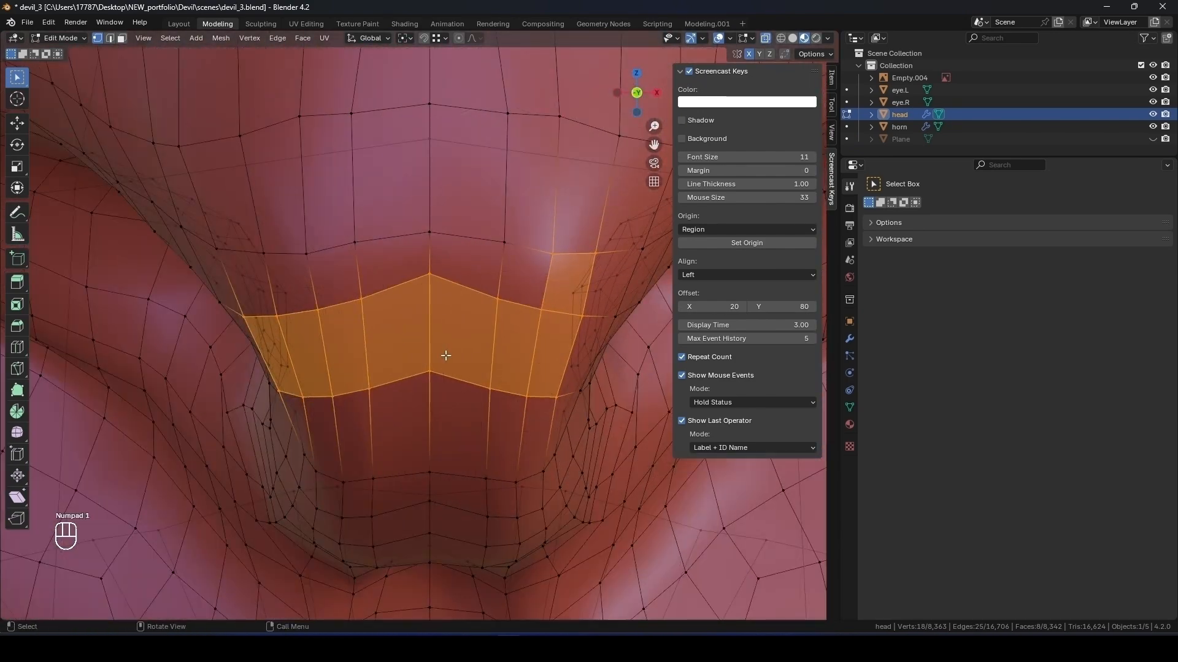
pyautogui.scroll(-10, 429, 381)
pyautogui.press('KP_1')
pyautogui.press('KP_3')
pyautogui.press('KP_7')
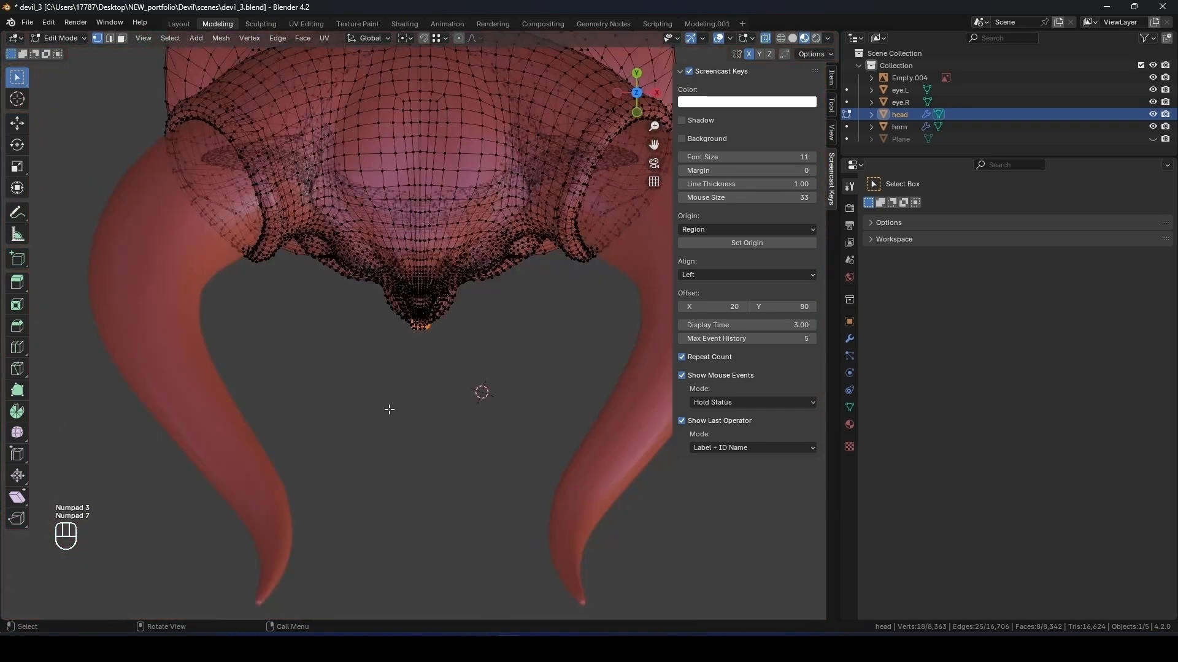
pyautogui.moveTo(276, 386); pyautogui.dragTo(208, 370, button='middle')
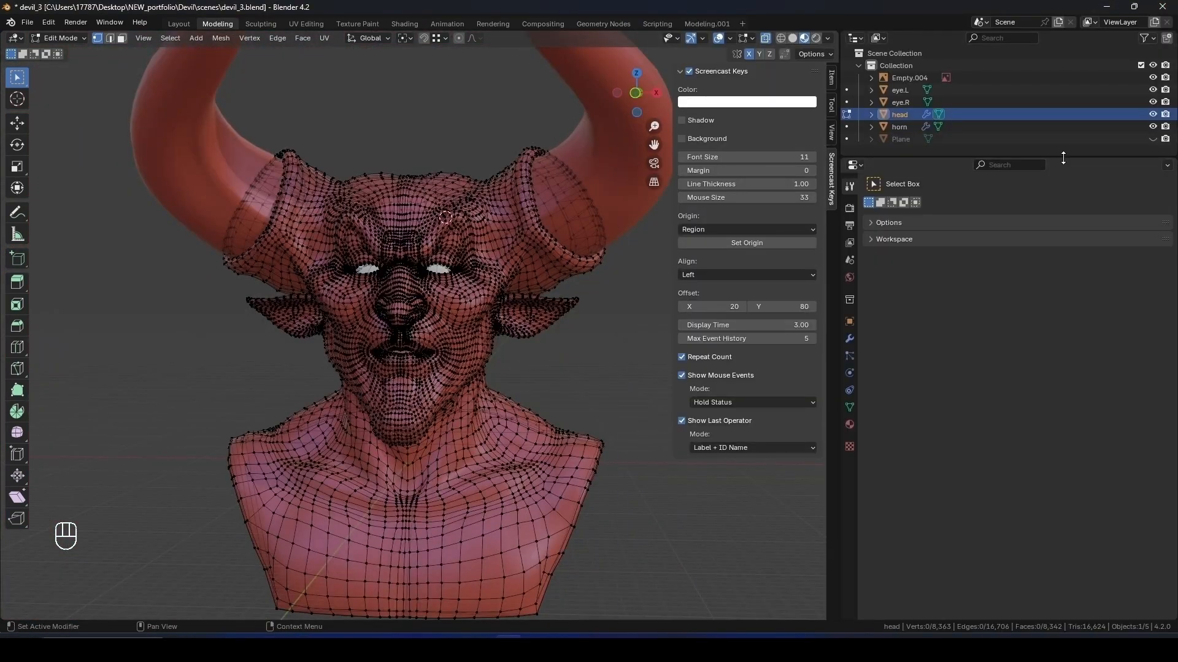
# Enlarge the Outliner area and return the head from Edit Mode to Object Mode.
pyautogui.moveTo(1063, 158); pyautogui.dragTo(1063, 303)
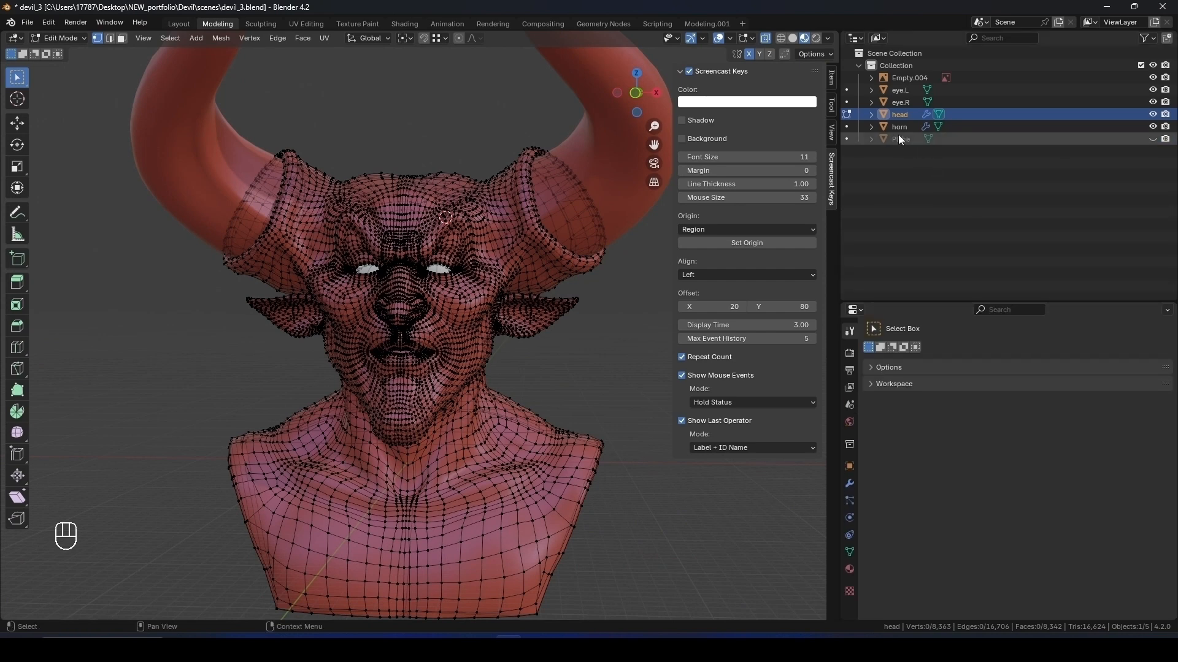
pyautogui.scroll(-2, 445, 228)
pyautogui.press('Tab')
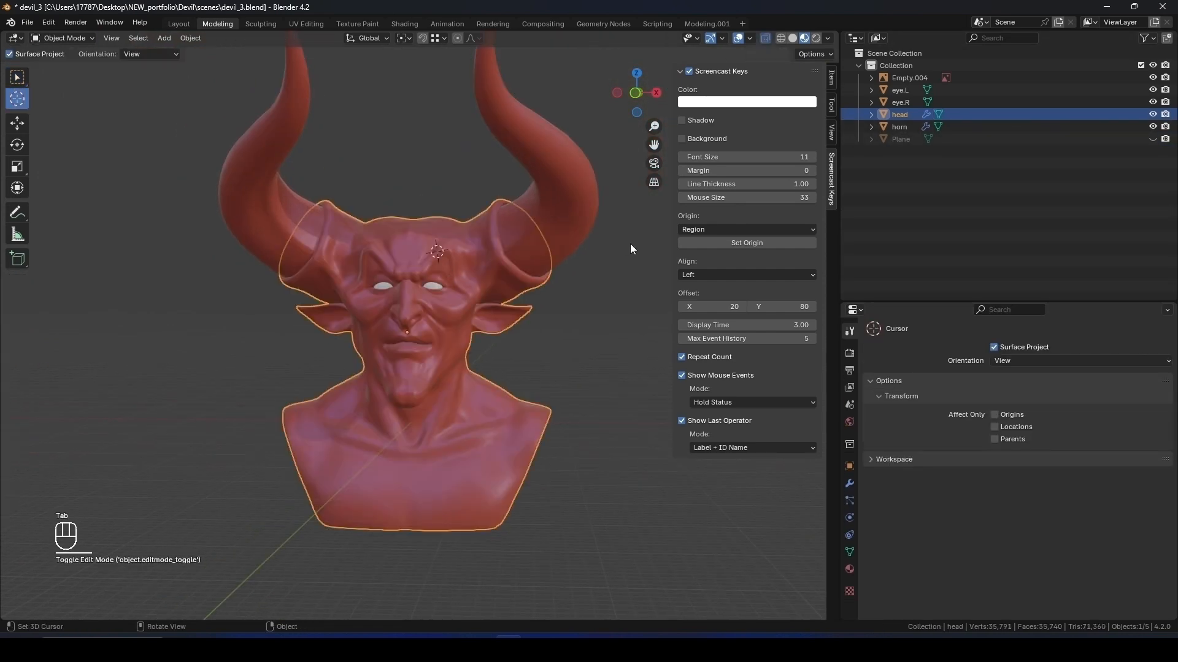
# Move the 3D cursor beside the head, activate the Select Box tool and select the horns.
pyautogui.moveTo(585, 233); pyautogui.dragTo(599, 283)
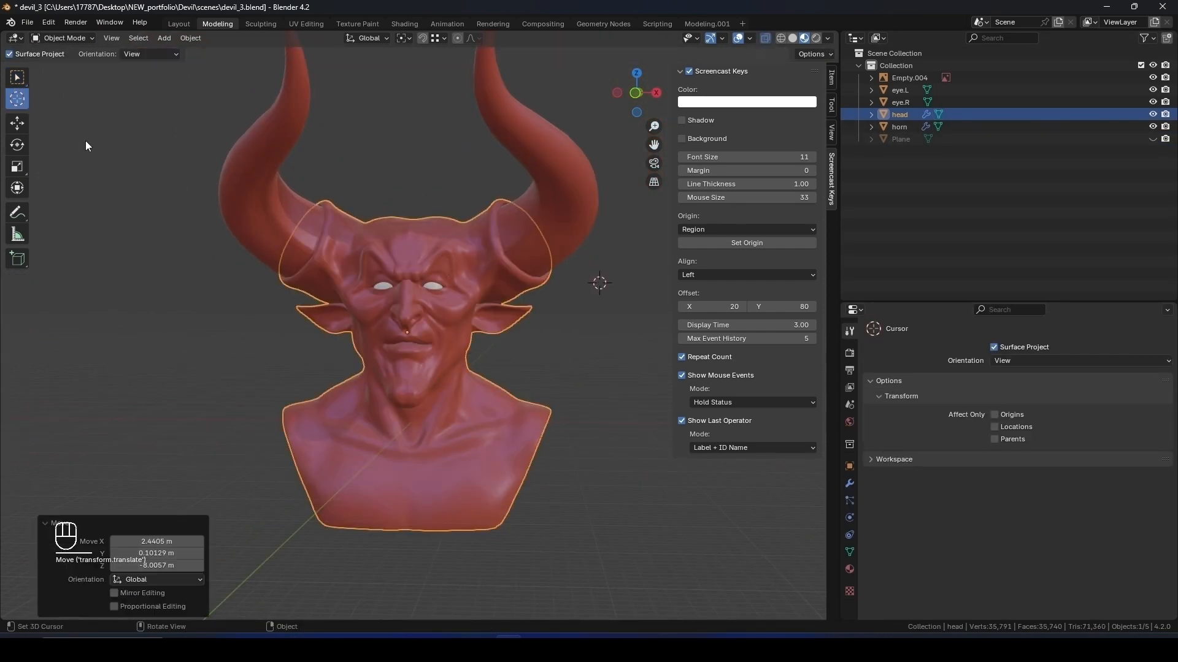
pyautogui.click(17, 77)
pyautogui.click(568, 209)
pyautogui.moveTo(568, 209); pyautogui.dragTo(572, 300, button='middle')
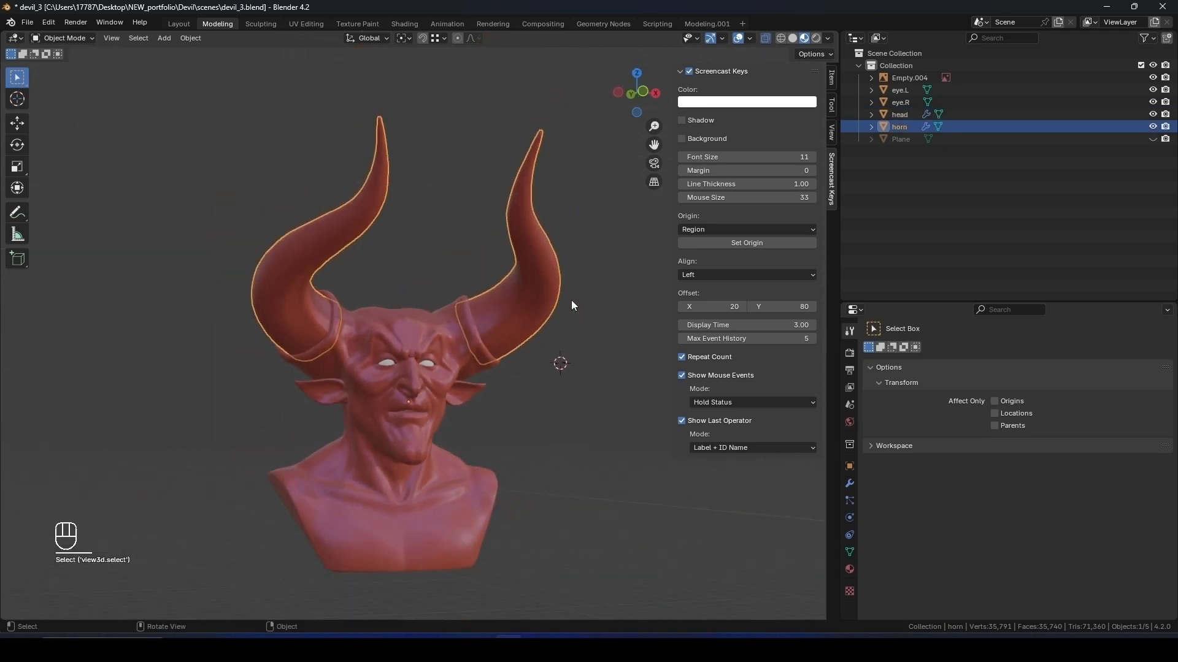
# Select the head, eye.R, eye.L and horn objects one after another in the Outliner.
pyautogui.click(907, 116)
pyautogui.click(900, 102)
pyautogui.click(900, 90)
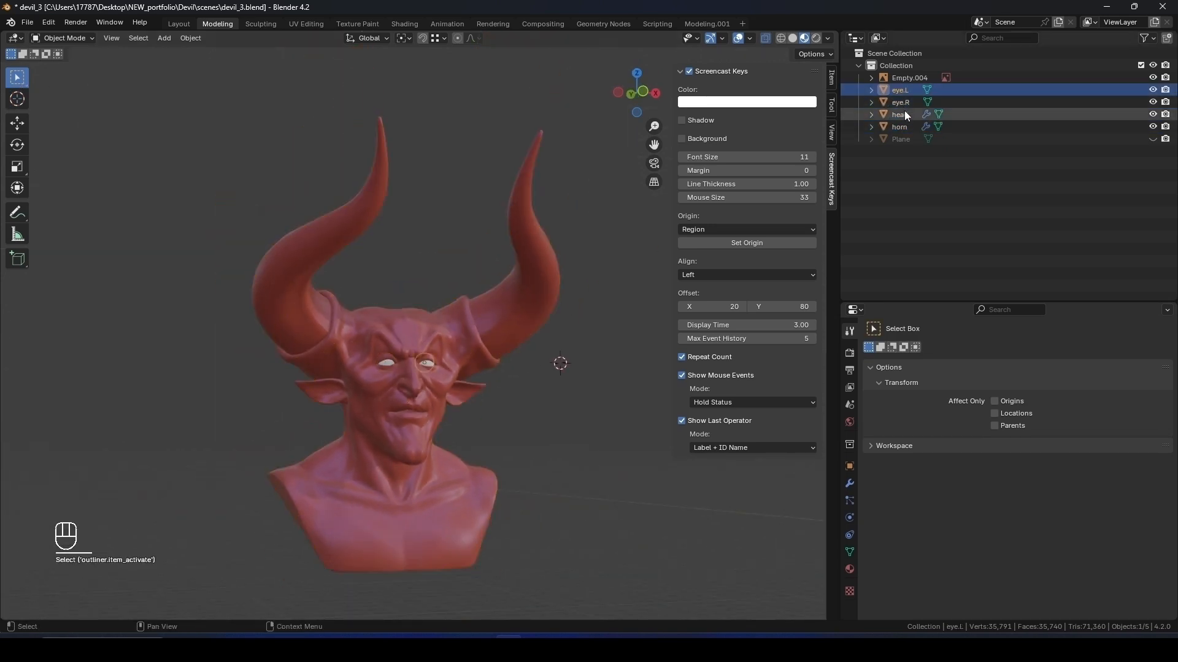
pyautogui.click(1119, 129)
# Hide the horn object, show and hide the Plane, and make the horn visible again.
pyautogui.click(1152, 127)
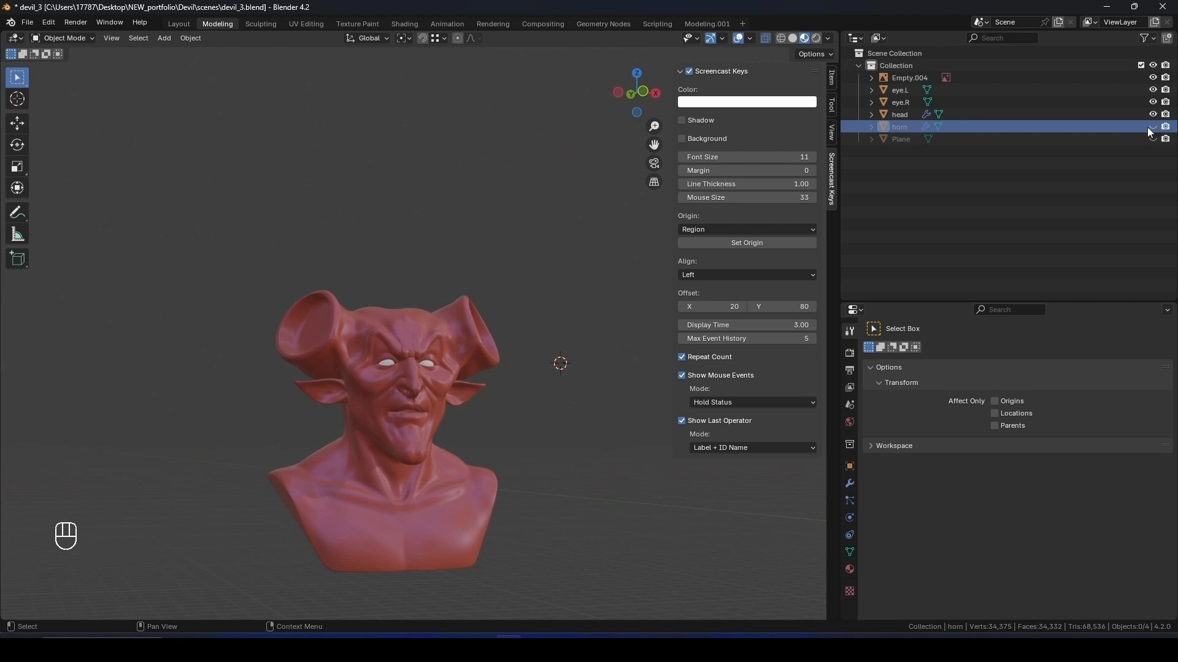
pyautogui.click(1153, 139)
pyautogui.click(1153, 139)
pyautogui.click(1152, 127)
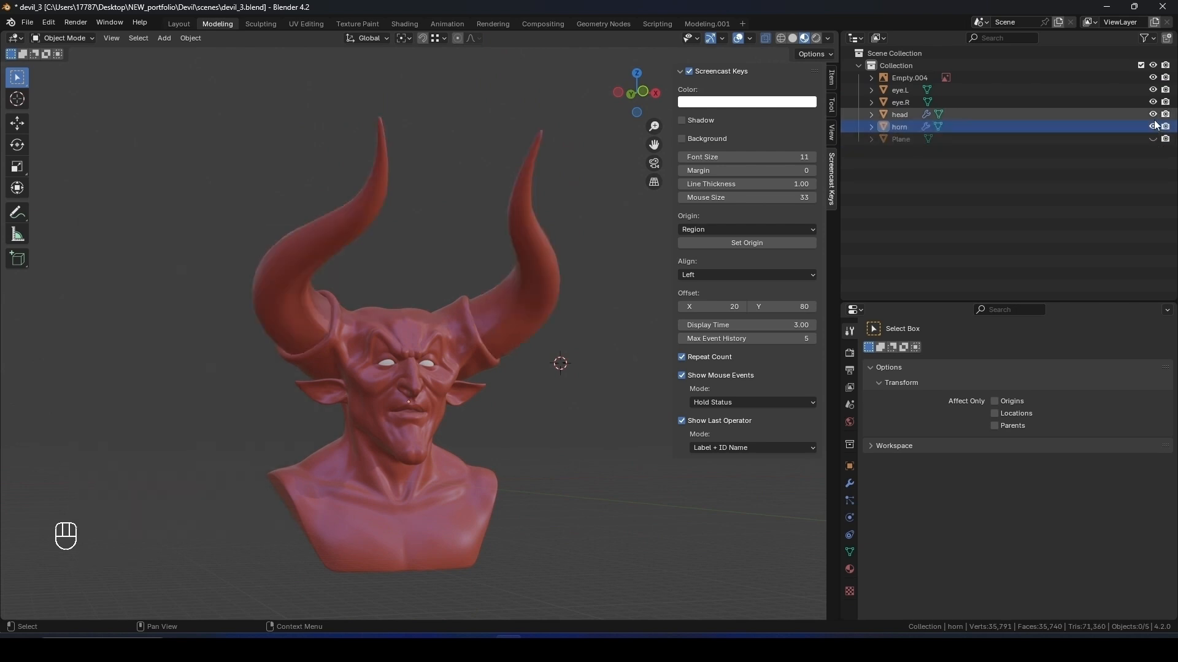
# Select the head, hide the horn object and save devil_3.blend.
pyautogui.moveTo(479, 329); pyautogui.dragTo(445, 236, button='middle')
pyautogui.click(446, 237)
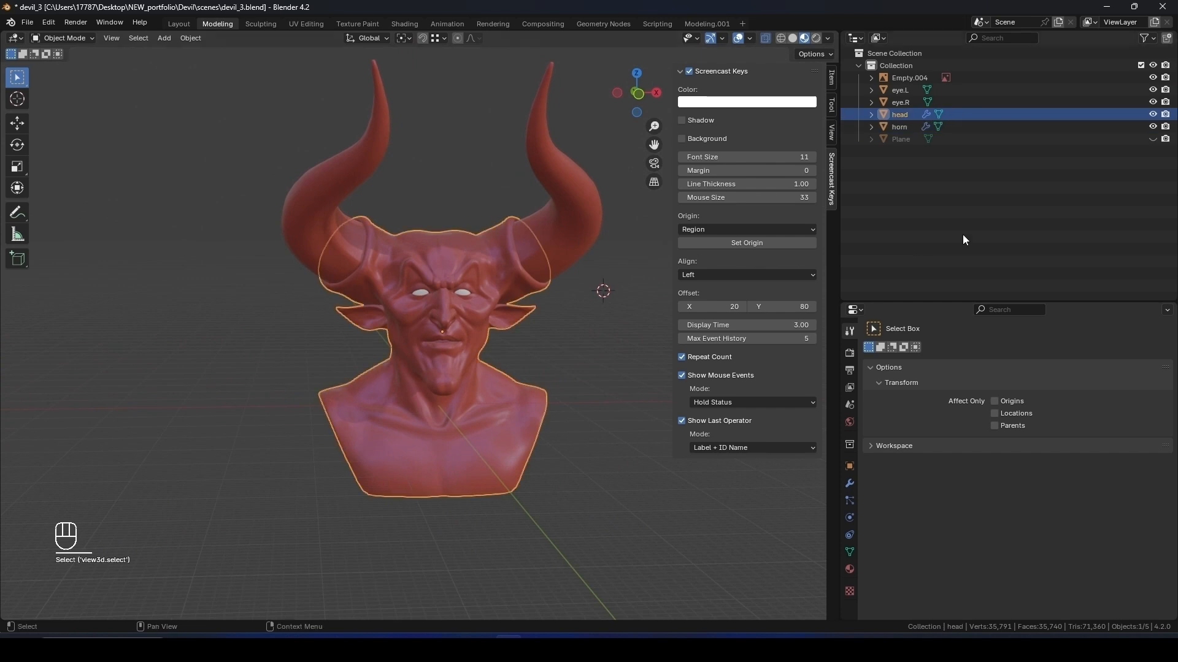
pyautogui.click(1152, 127)
pyautogui.moveTo(542, 348); pyautogui.dragTo(550, 292, button='middle')
pyautogui.hotkey('ctrl', 's')
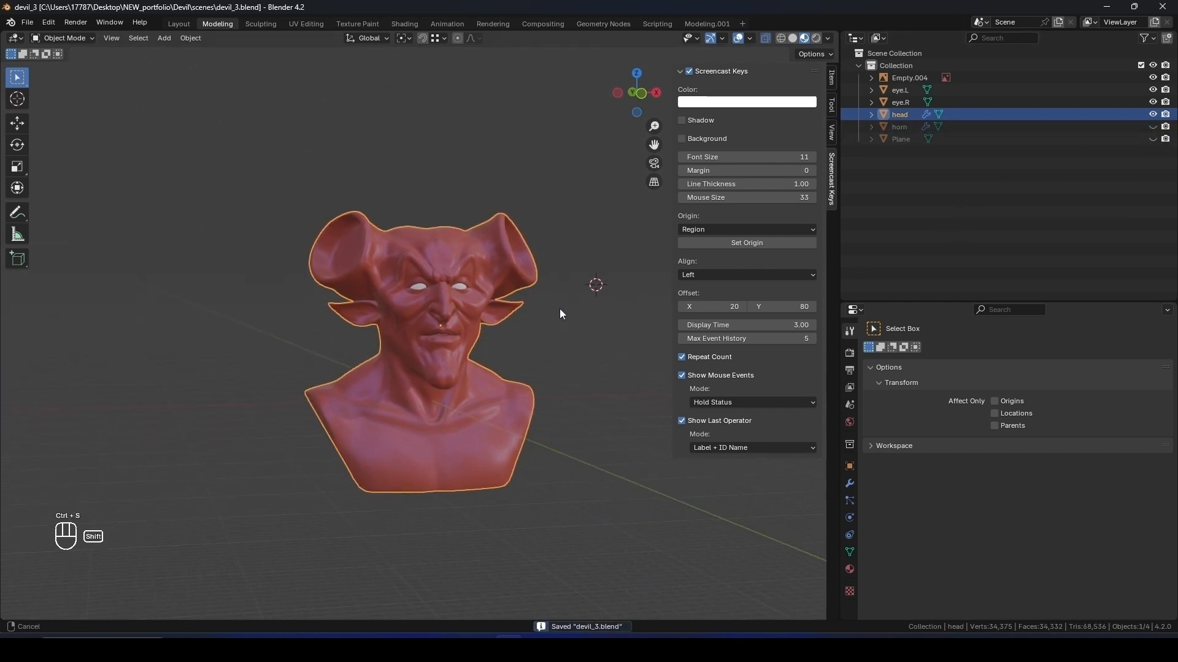
# Collapse the Screencast Keys settings and toggle the viewport gizmos off and back on.
pyautogui.scroll(1, 565, 308)
pyautogui.scroll(2, 566, 307)
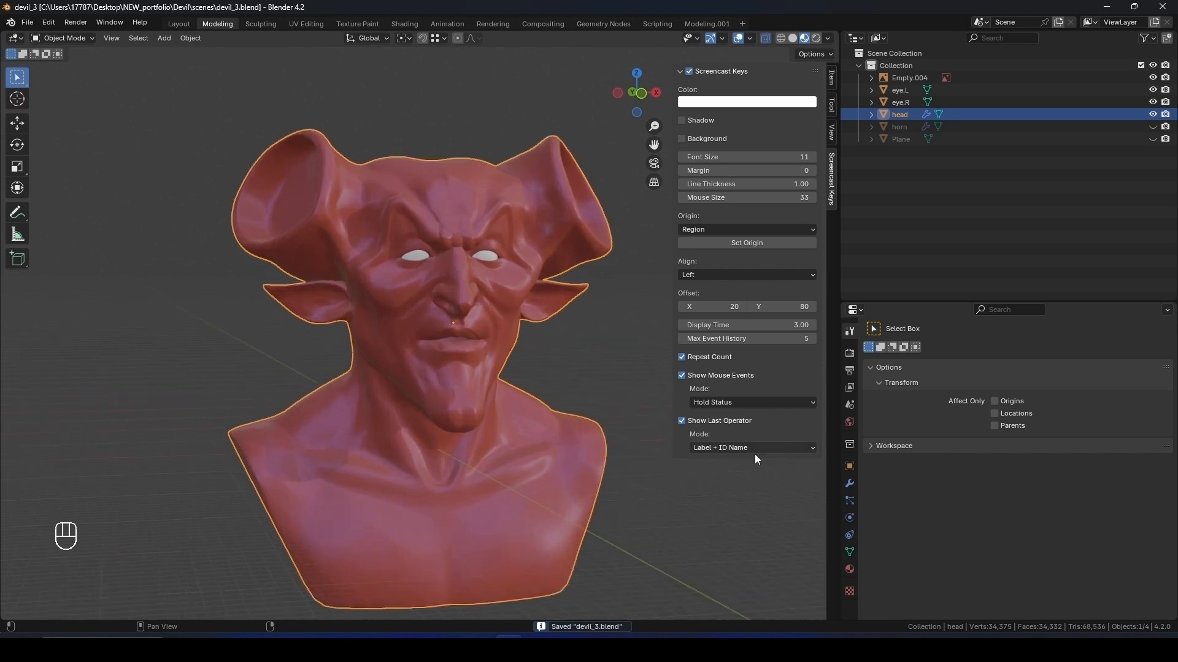
pyautogui.click(688, 75)
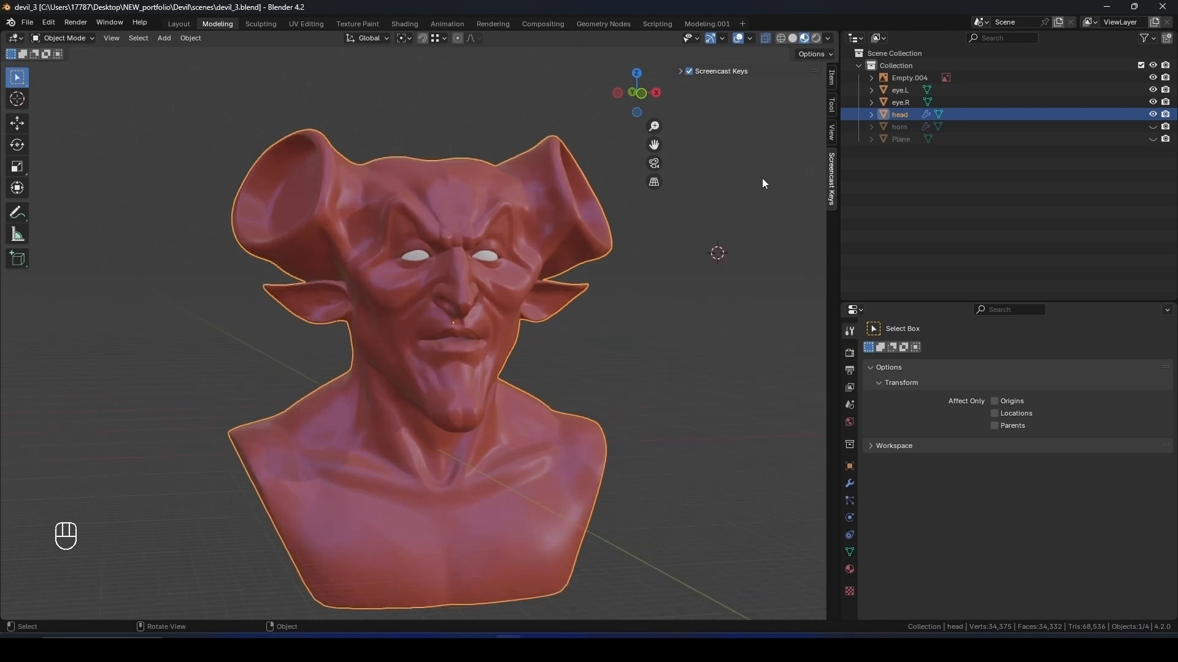
pyautogui.click(711, 39)
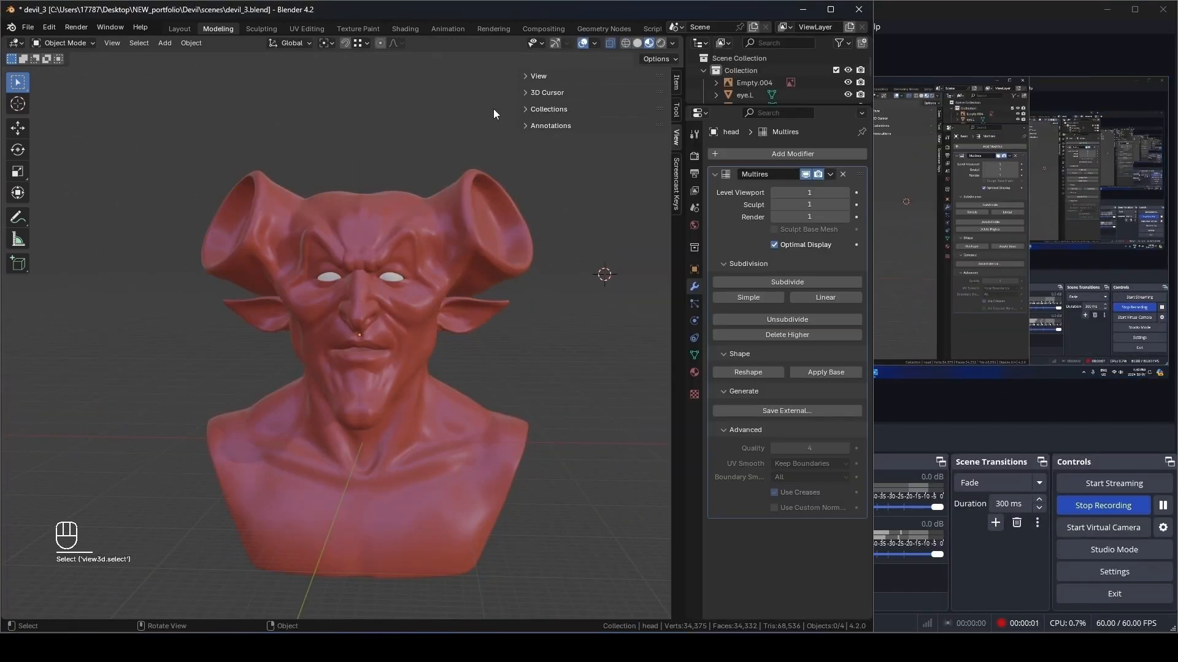
pyautogui.click(555, 43)
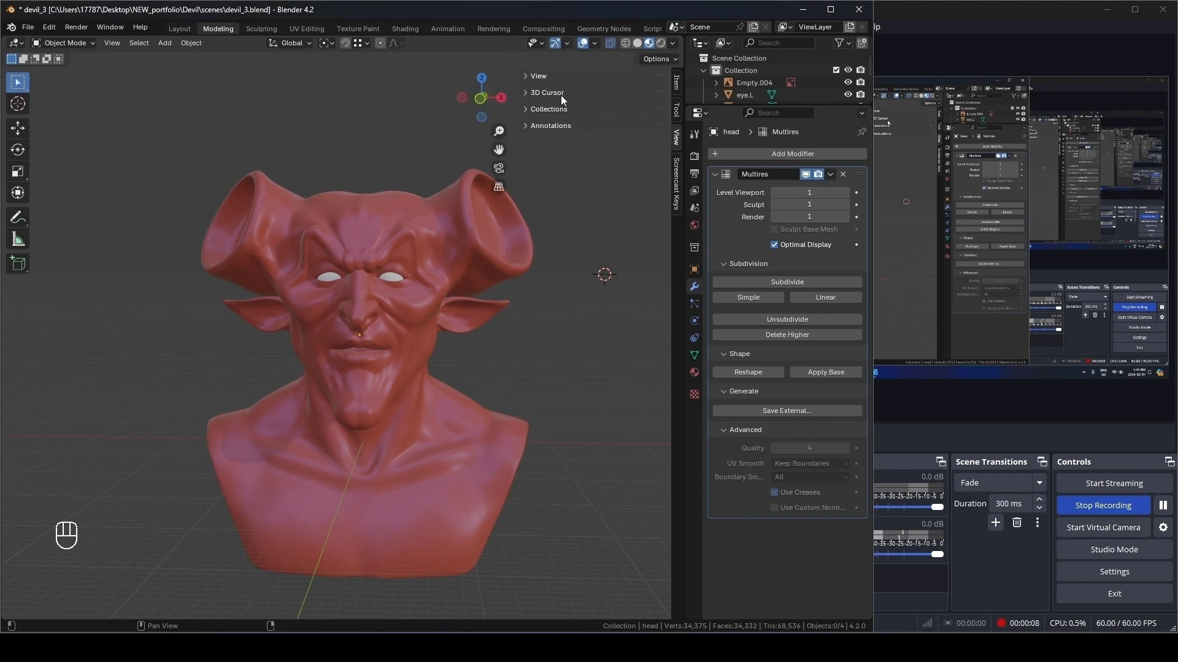
# Expand the View settings, set the Focal Length to 50 mm and examine the head's perspective up close.
pyautogui.click(527, 76)
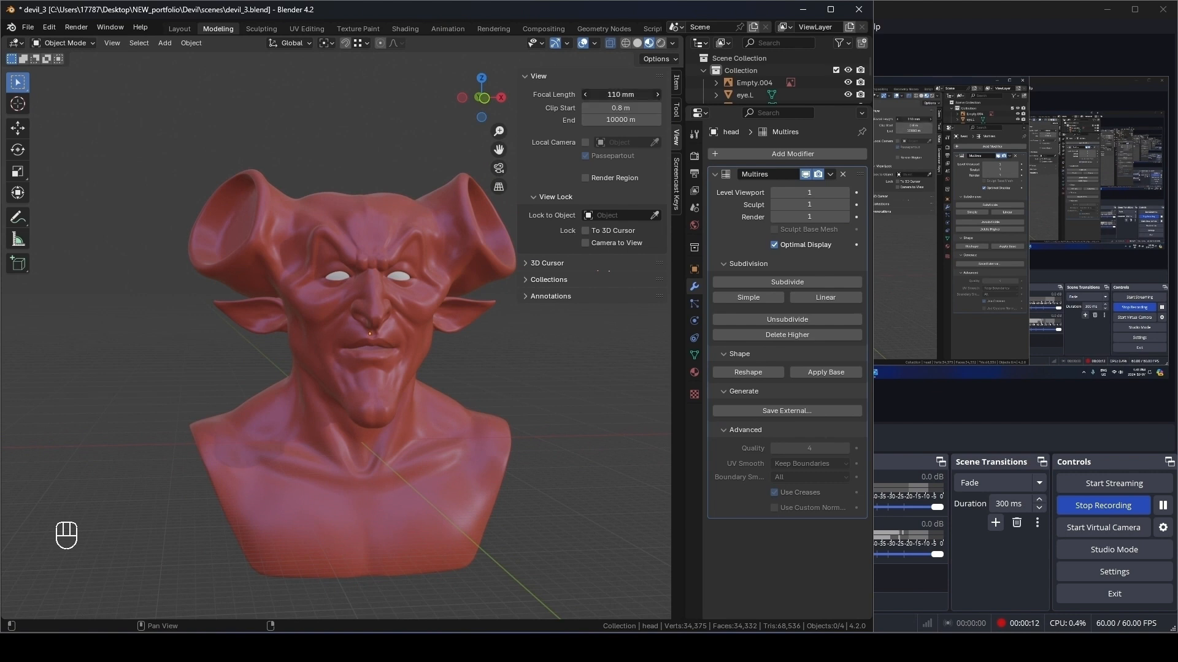
pyautogui.click(614, 94)
pyautogui.write('50')
pyautogui.press('Return')
pyautogui.scroll(6, 347, 264)
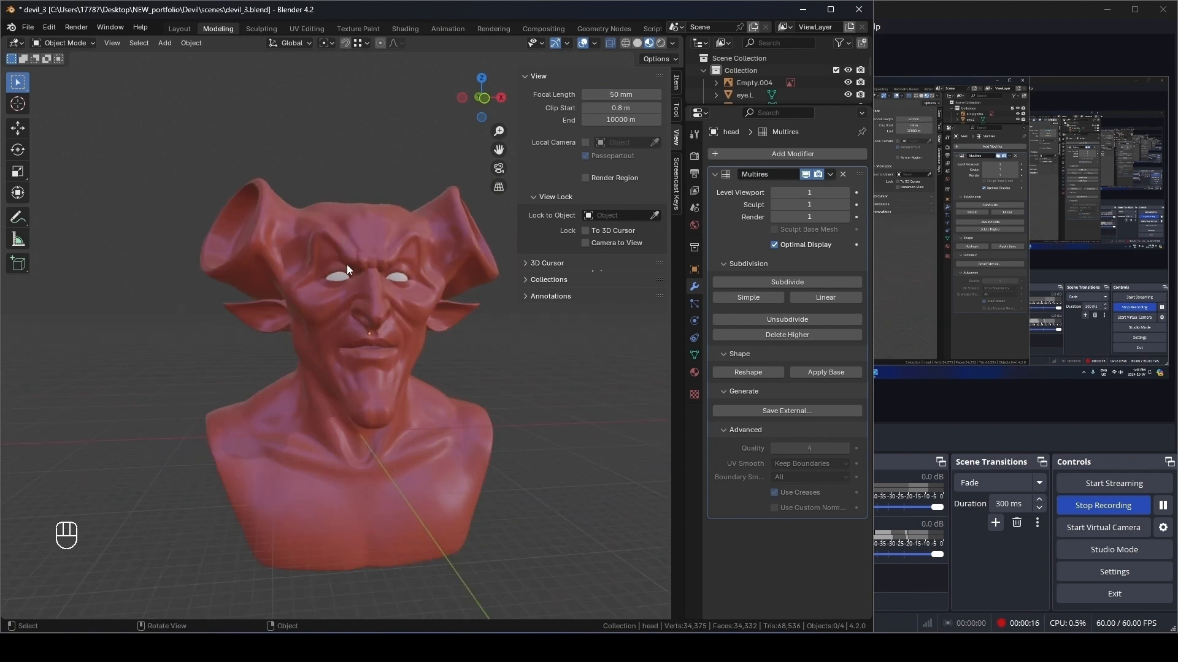
pyautogui.moveTo(347, 264)
pyautogui.mouseDown(button='middle')
pyautogui.moveTo(412, 270)
pyautogui.moveTo(284, 288)
pyautogui.moveTo(368, 273)
pyautogui.mouseUp(button='middle')
# Set the view's Focal Length to 10 mm and look at the face up close.
pyautogui.click(629, 95)
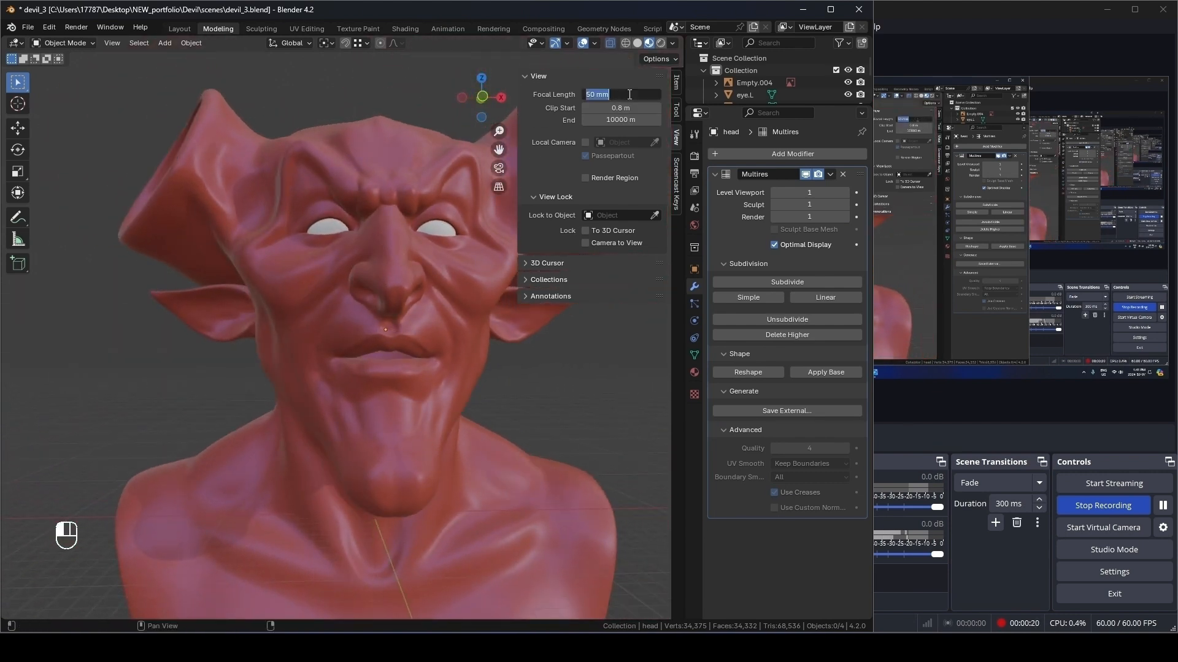
pyautogui.write('10')
pyautogui.press('Return')
pyautogui.scroll(6, 356, 256)
# Set the view's Focal Length to 100 mm and bring the head back into view.
pyautogui.click(620, 95)
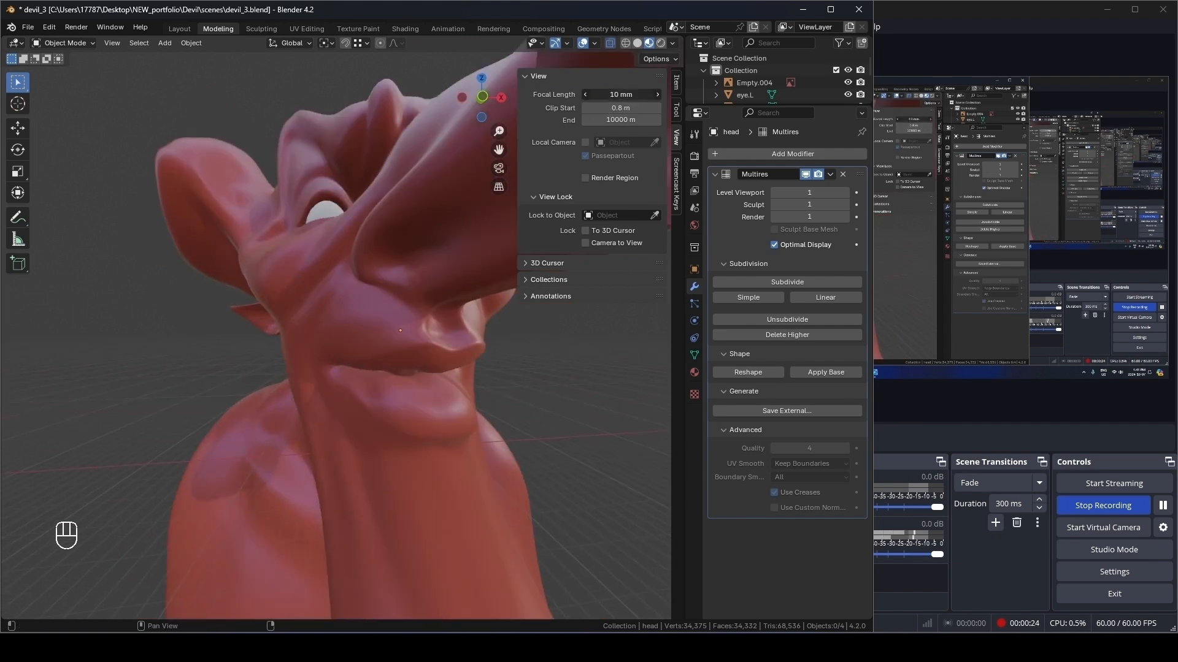
pyautogui.write('100')
pyautogui.press('Return')
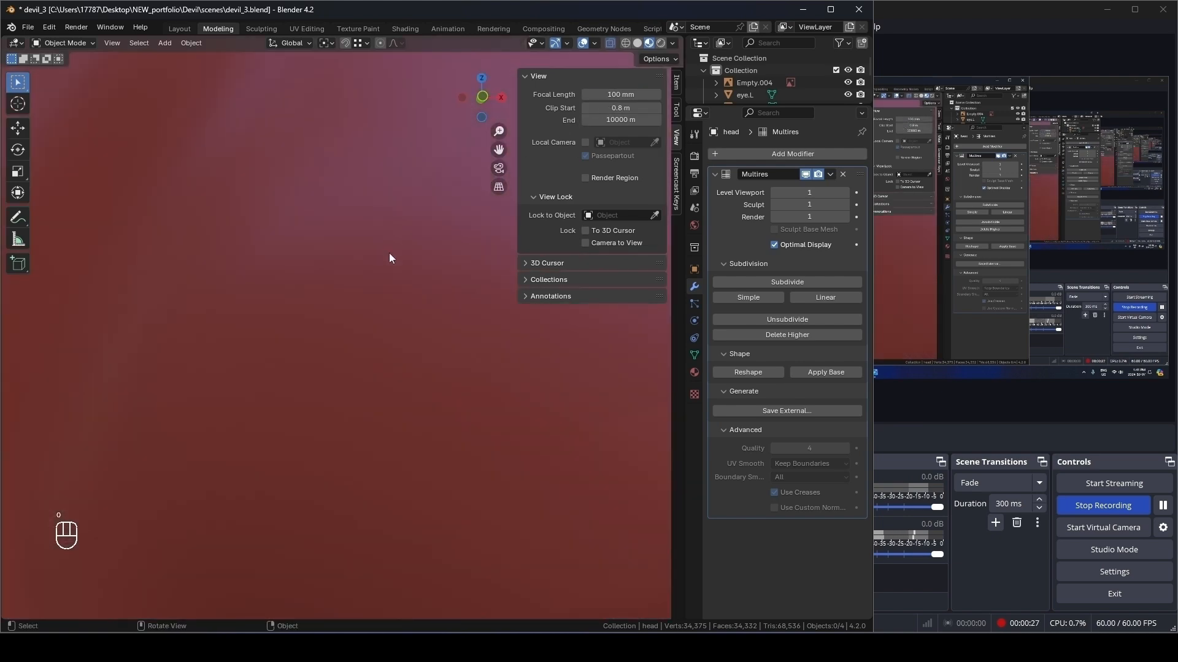
pyautogui.scroll(-10, 359, 274)
pyautogui.moveTo(359, 275); pyautogui.dragTo(374, 171, button='middle')
# Set the view's Focal Length to 200 mm and look at the head from the front.
pyautogui.click(620, 94)
pyautogui.write('200')
pyautogui.press('Return')
pyautogui.scroll(-2, 380, 263)
pyautogui.press('KP_1')
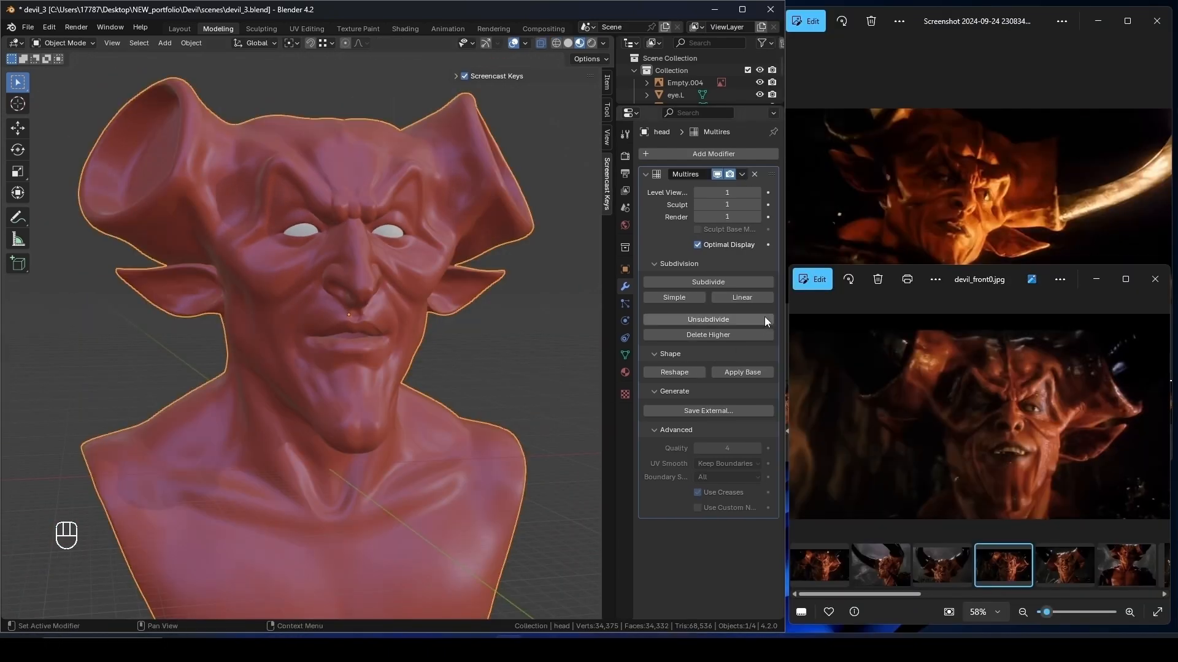
# Set the head's Multires viewport, sculpt and render levels to 0 and examine the base wireframe in the Sculpting workspace.
pyautogui.moveTo(589, 310); pyautogui.dragTo(552, 319, button='middle')
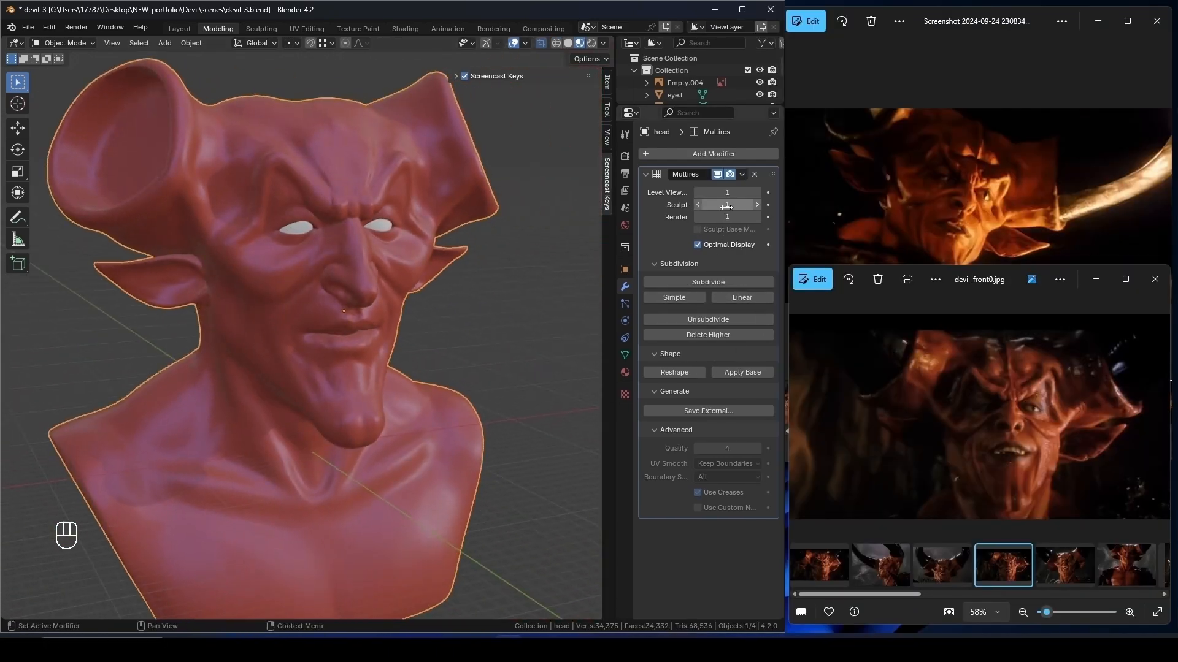
pyautogui.write('0')
pyautogui.press('Return')
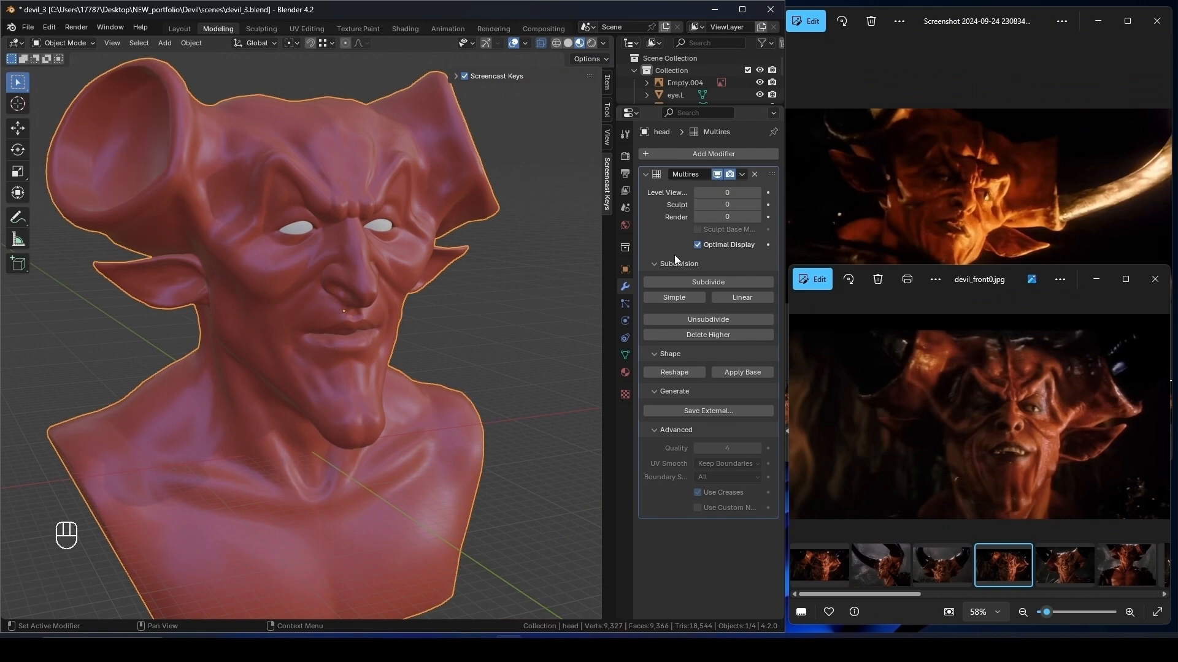
pyautogui.click(261, 28)
pyautogui.moveTo(239, 246)
pyautogui.mouseDown(button='middle')
pyautogui.moveTo(317, 251)
pyautogui.moveTo(394, 289)
pyautogui.mouseUp(button='middle')
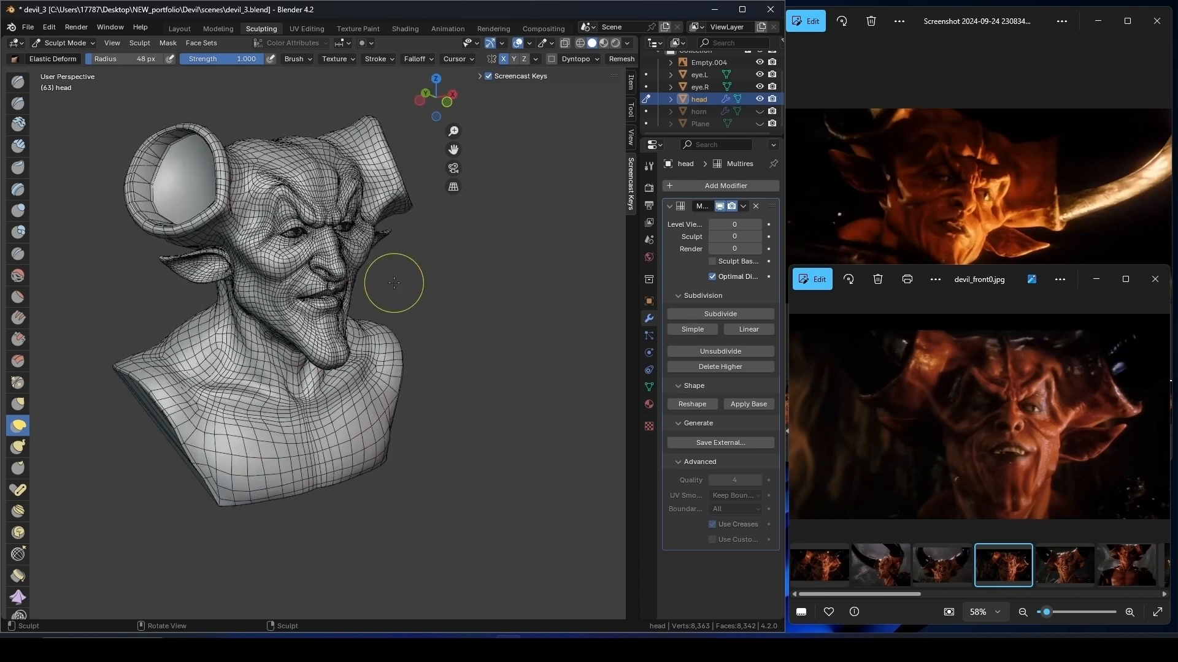
pyautogui.scroll(3, 421, 361)
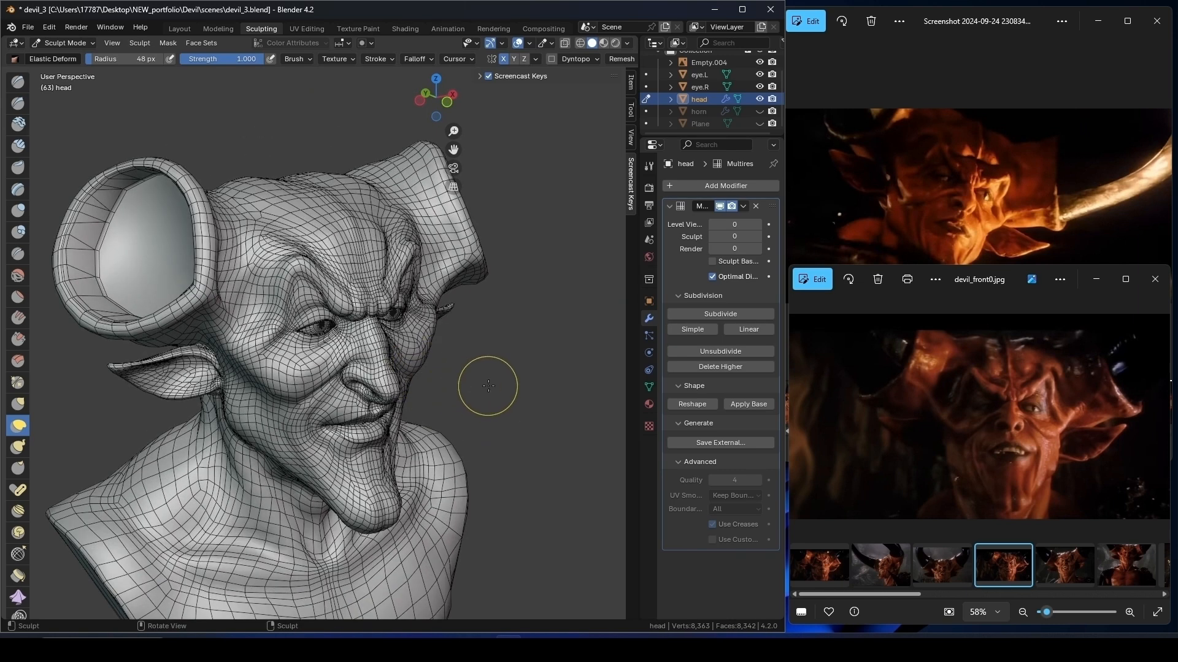
pyautogui.hotkey('shift', 'a')
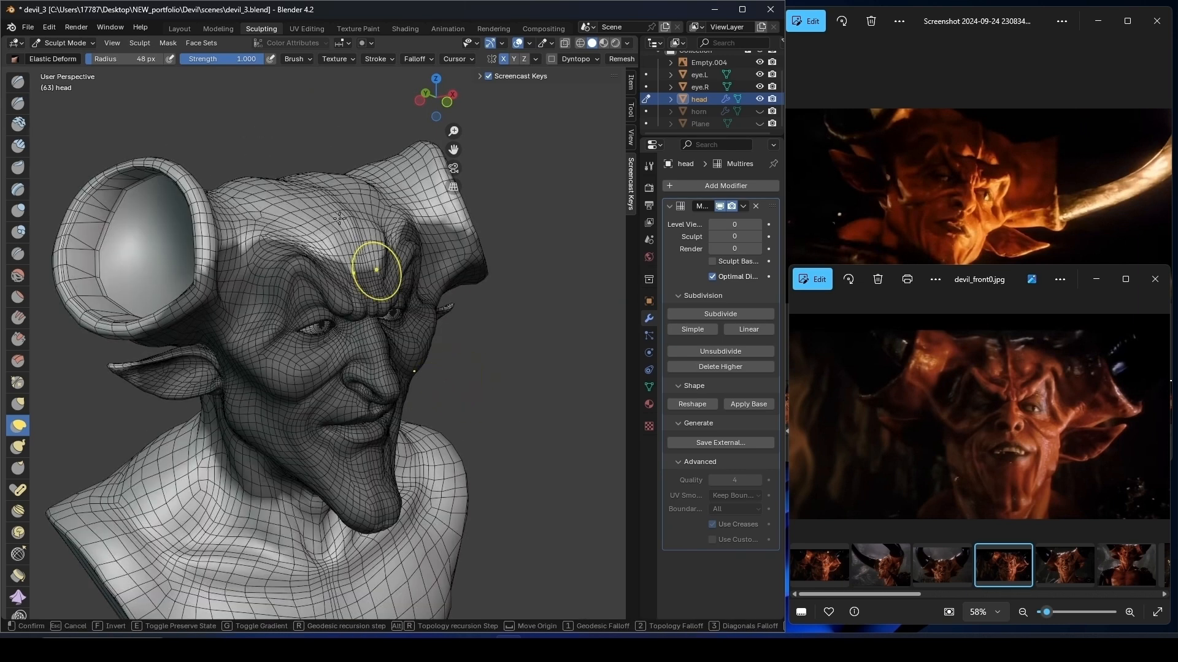
# Return to the Modeling workspace in Object Mode and set the Multires viewport, sculpt and render levels to 1.
pyautogui.click(223, 27)
pyautogui.click(222, 27)
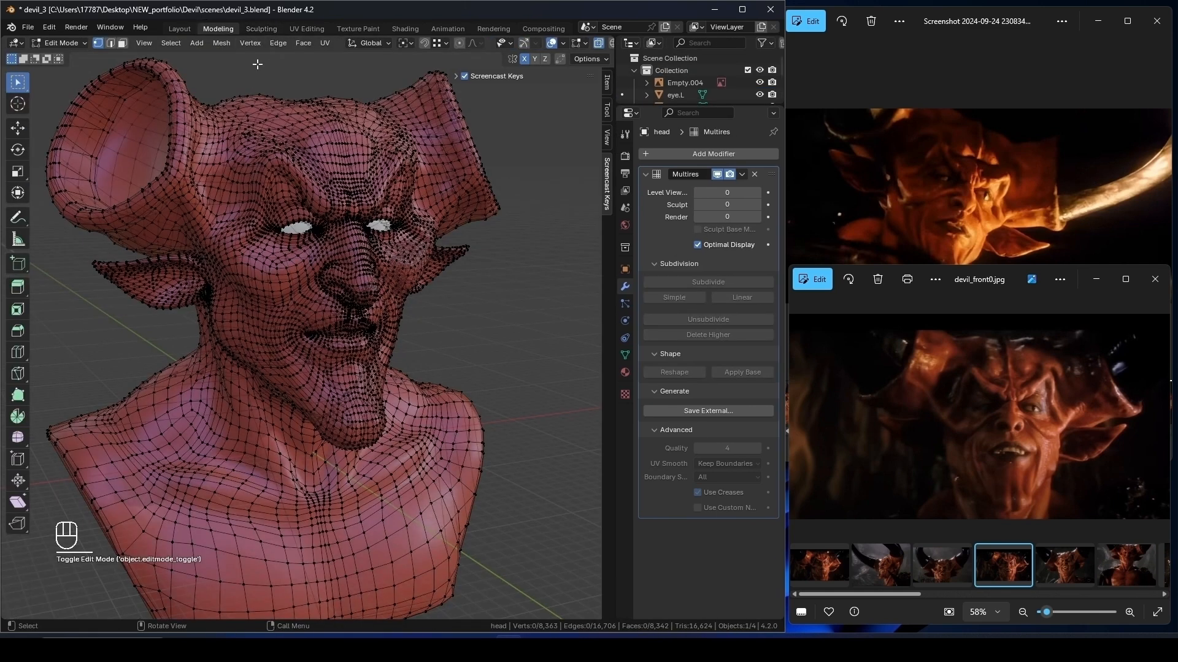
pyautogui.press('Tab')
pyautogui.moveTo(453, 254); pyautogui.dragTo(404, 238, button='middle')
pyautogui.moveTo(726, 192); pyautogui.dragTo(727, 216)
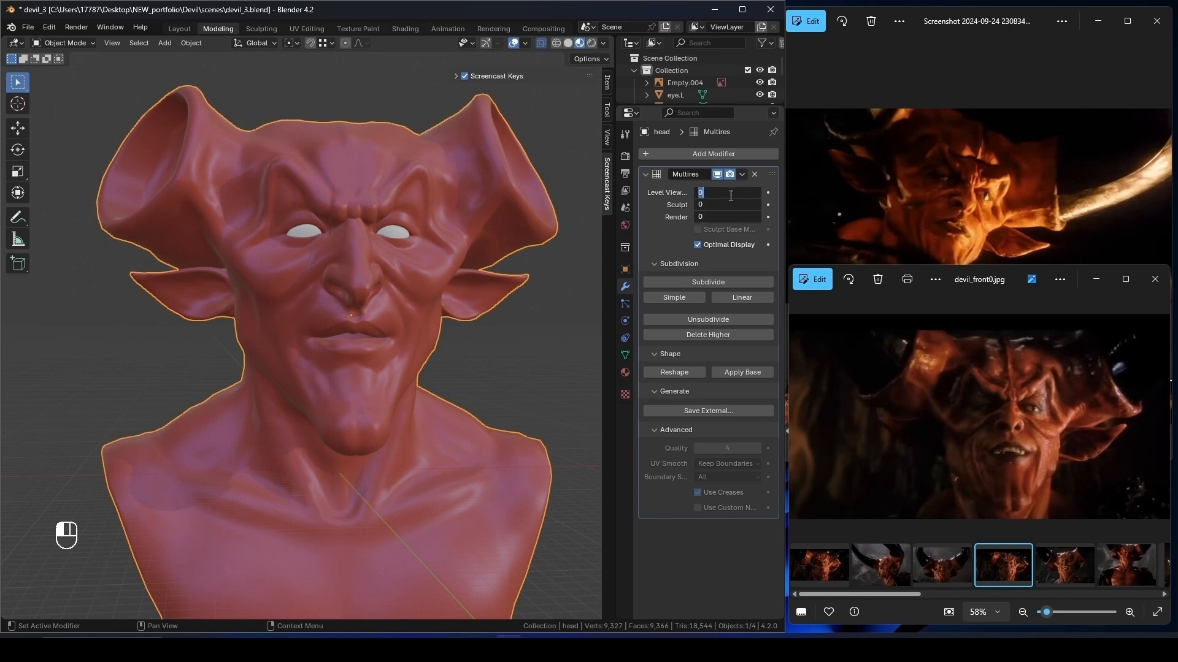
pyautogui.write('1')
pyautogui.press('Return')
# Turn off the wireframe overlay on the head for sculpting.
pyautogui.moveTo(424, 270); pyautogui.dragTo(490, 264, button='middle')
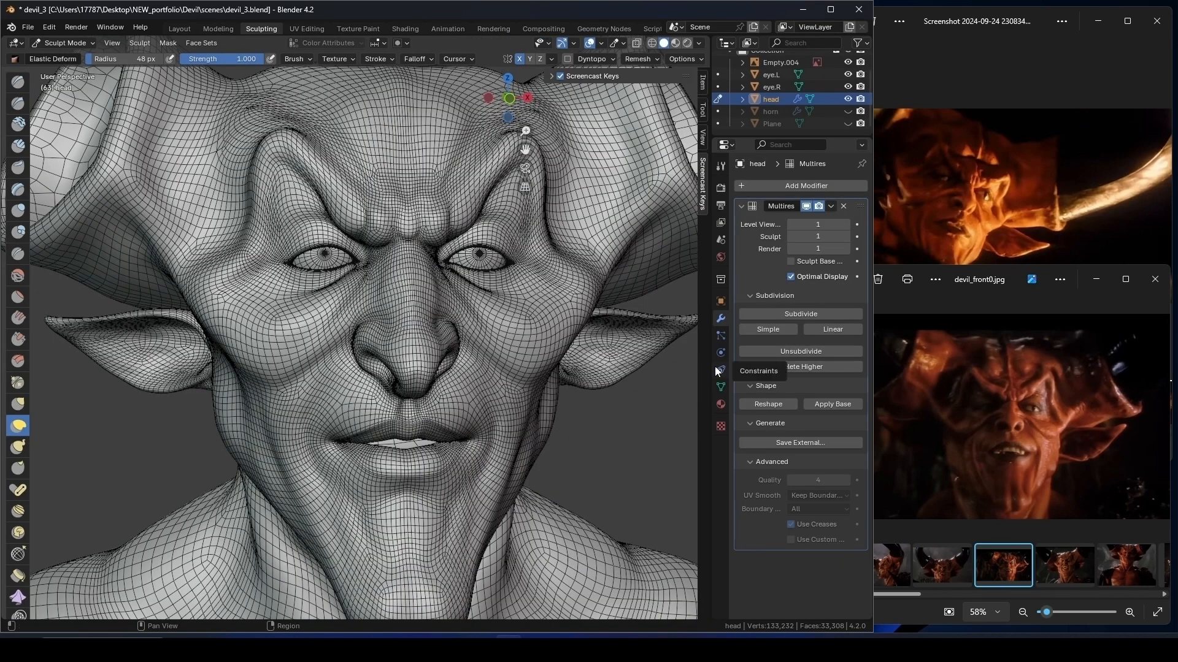
pyautogui.click(600, 43)
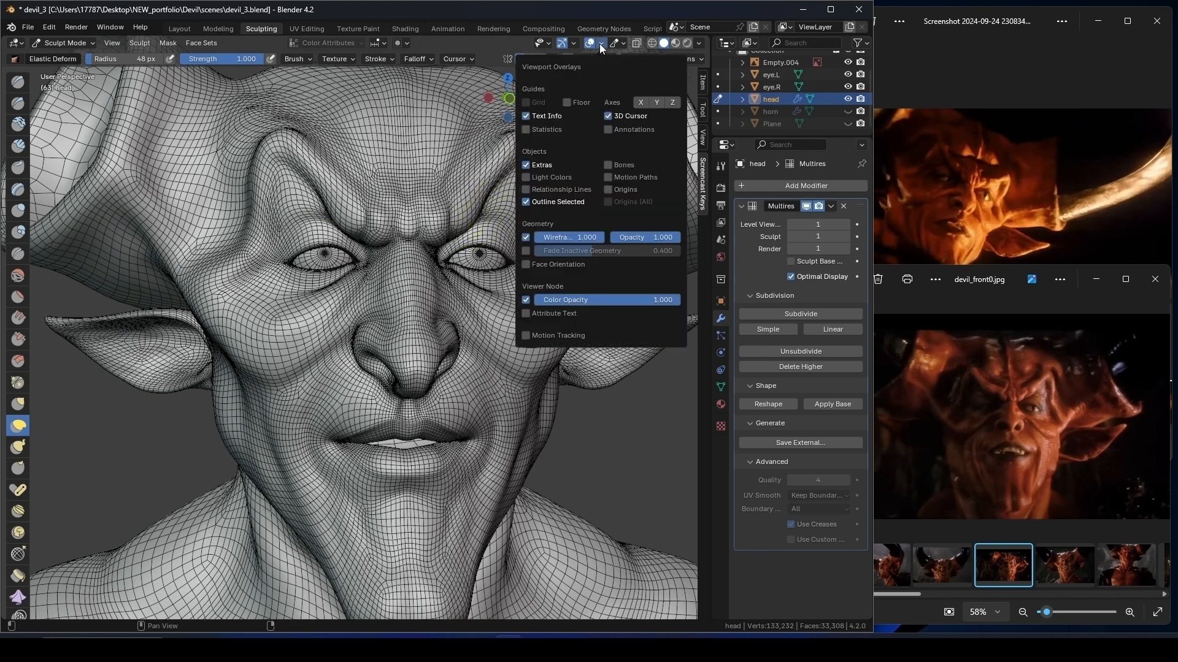
pyautogui.click(525, 237)
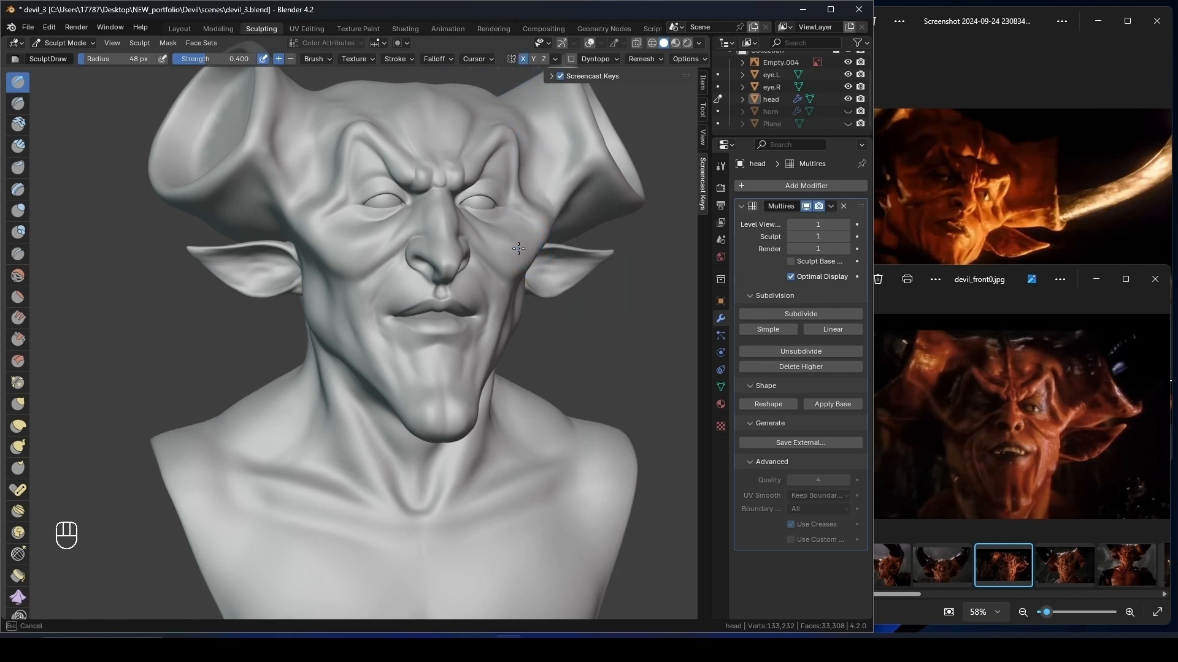
# Try a raising and a carving Draw brush stroke on the cheek, undoing each one.
pyautogui.moveTo(519, 245)
pyautogui.mouseDown()
pyautogui.moveTo(511, 270)
pyautogui.moveTo(540, 242)
pyautogui.mouseUp()
pyautogui.hotkey('ctrl', 'z')
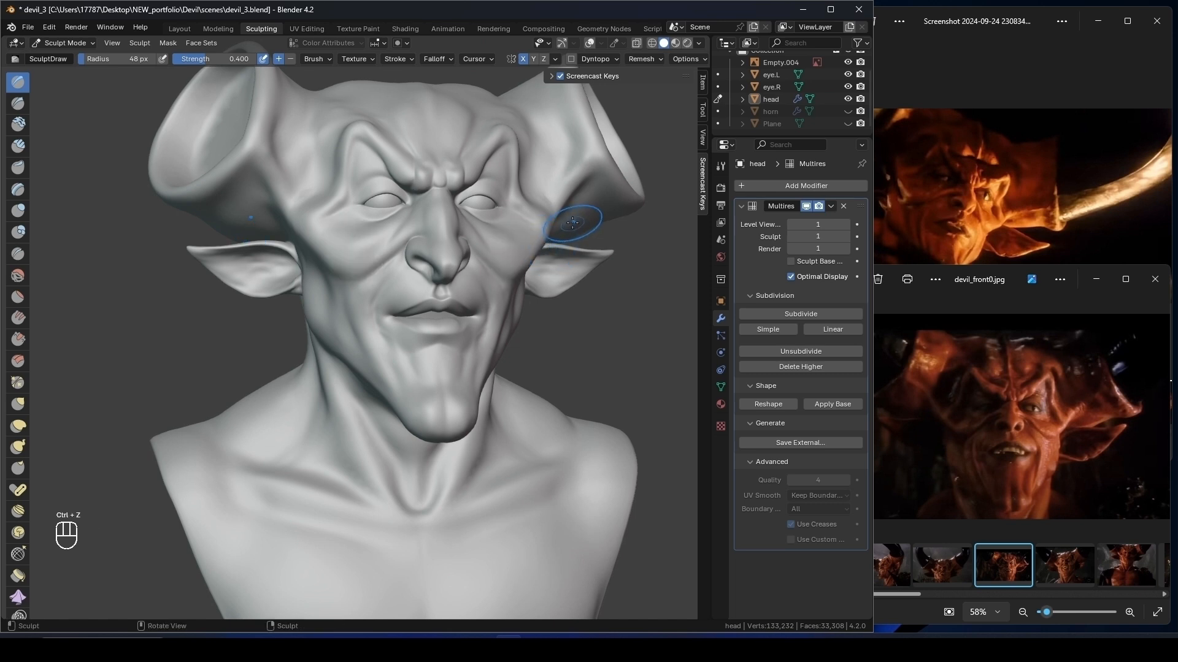
pyautogui.moveTo(572, 223); pyautogui.dragTo(517, 248, button='middle')
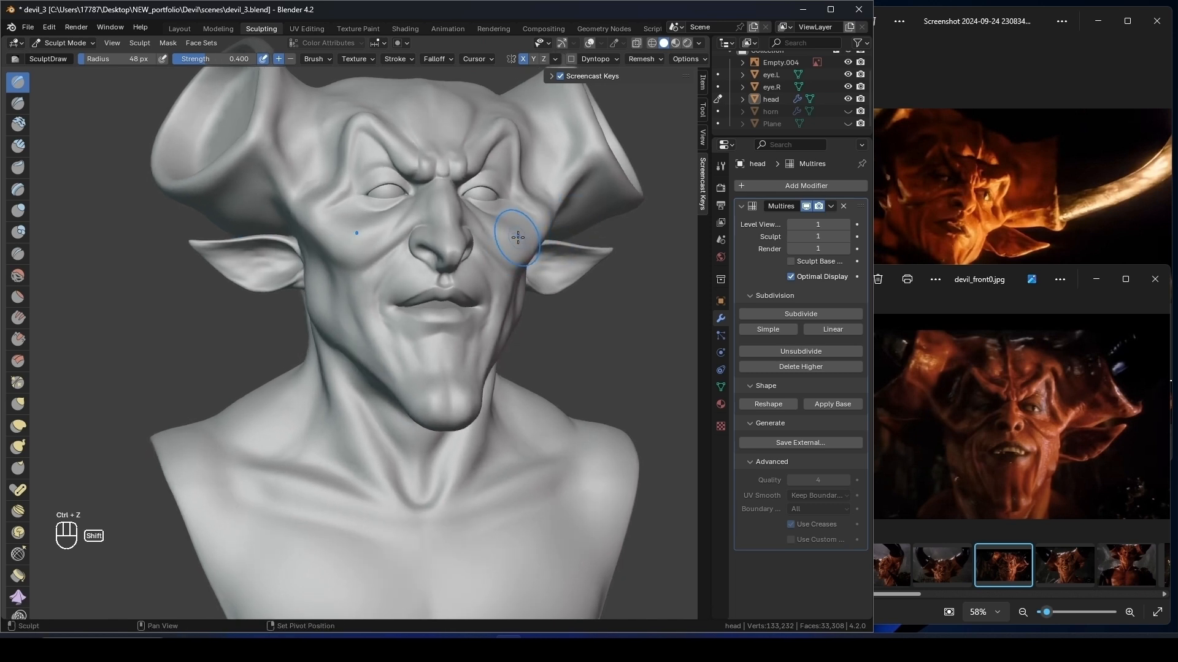
pyautogui.keyDown('ctrl'); pyautogui.moveTo(519, 238); pyautogui.dragTo(525, 246); pyautogui.keyUp('ctrl')
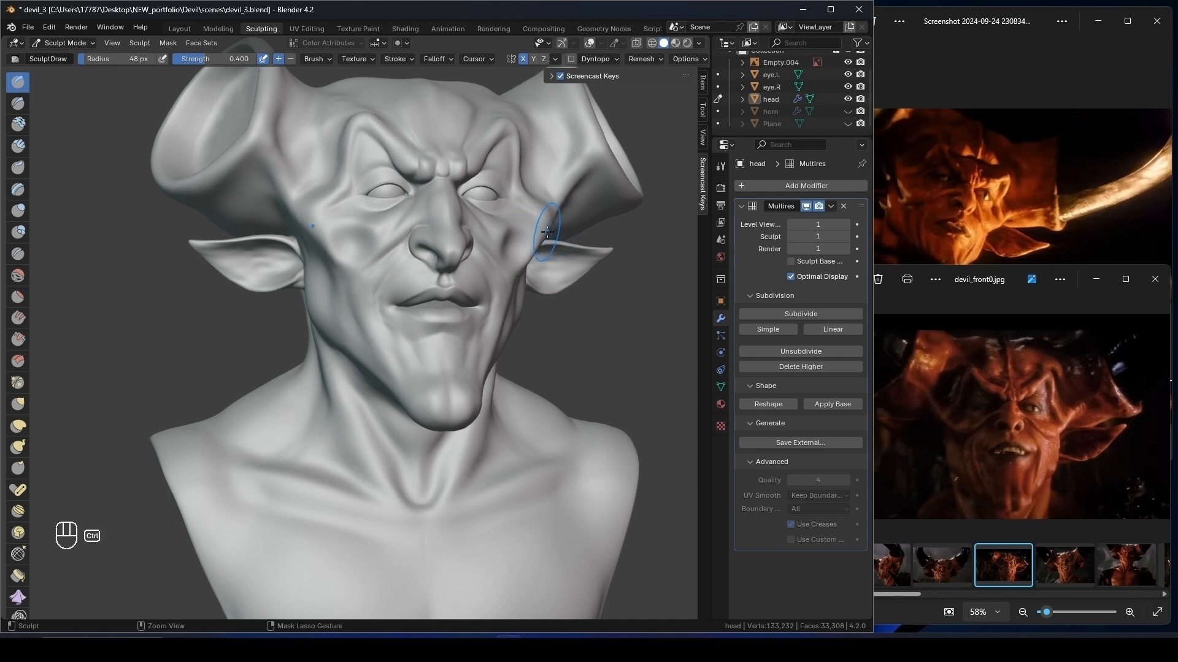
pyautogui.hotkey('ctrl', 'z')
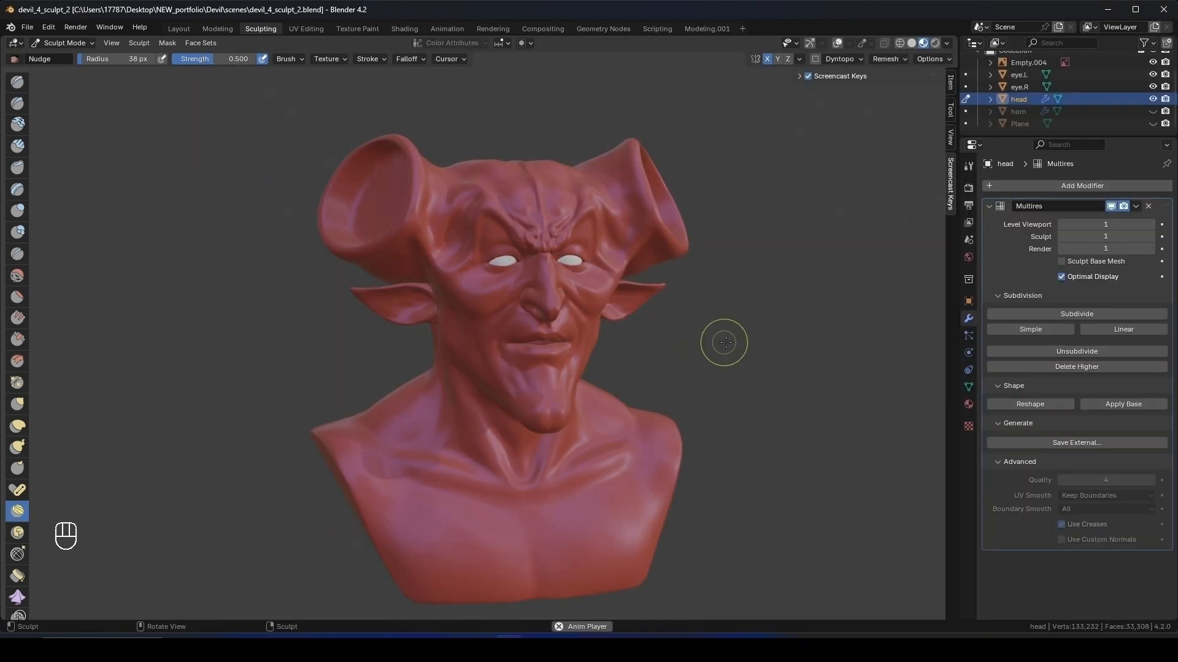
# Bring up the pop-up list of sculpting tools over the viewport and look through the available brushes.
pyautogui.hotkey('shift', 'space')
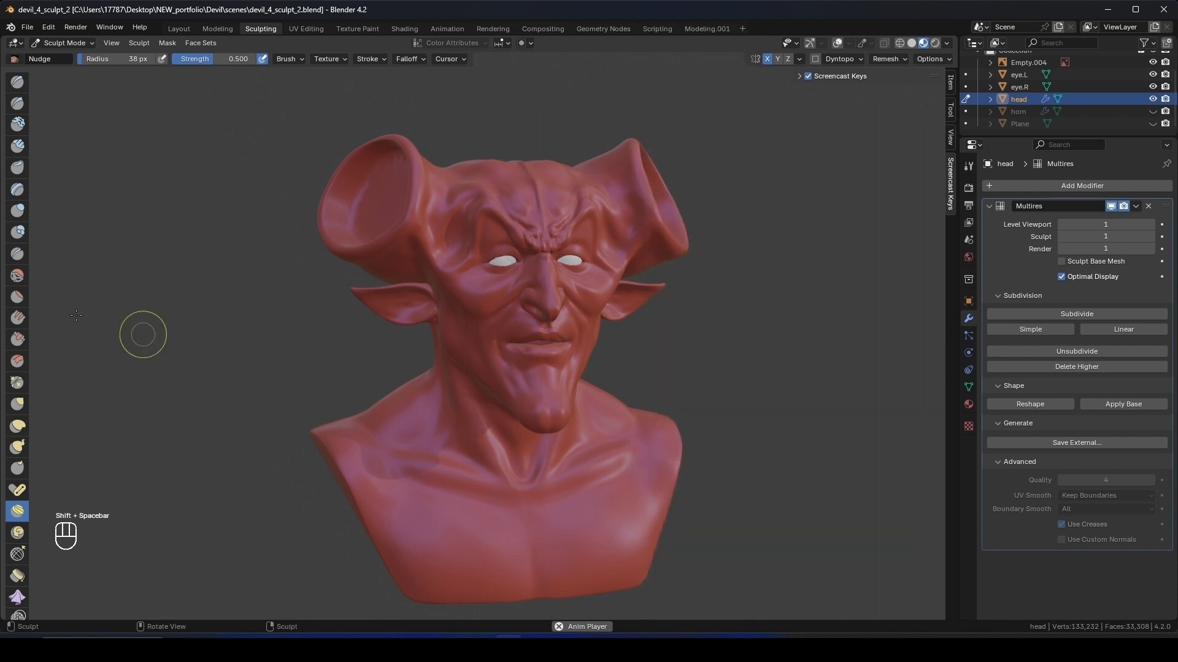
pyautogui.hotkey('shift', 'space')
pyautogui.hotkey('shift', 'space')
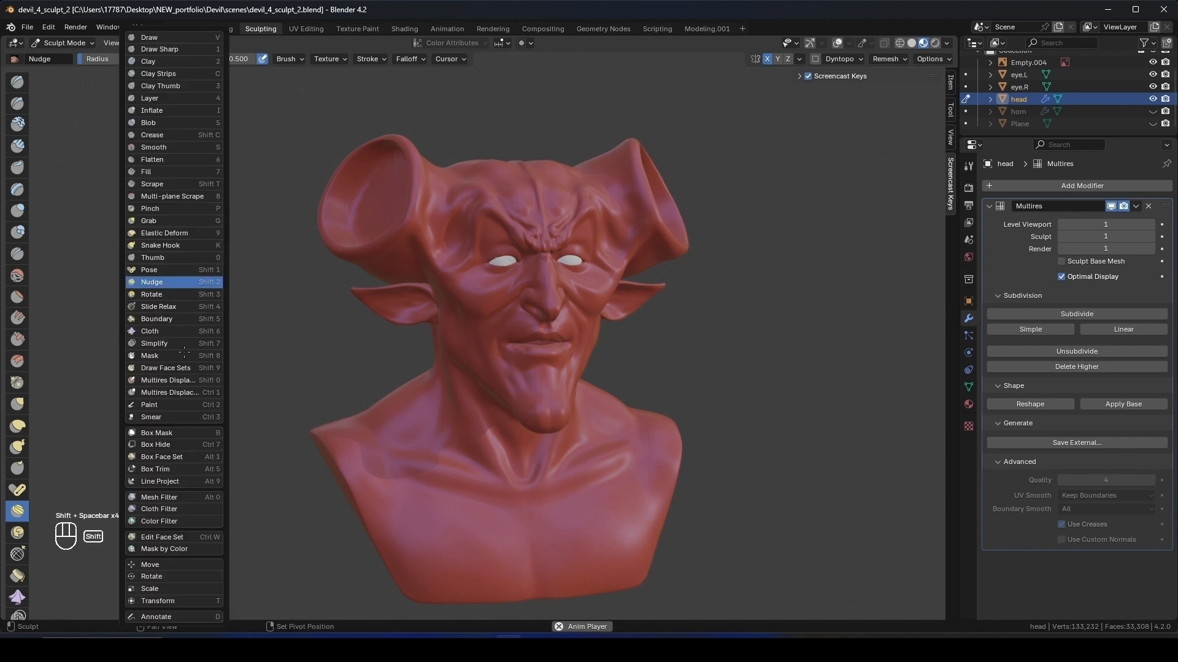
pyautogui.hotkey('shift', 'space')
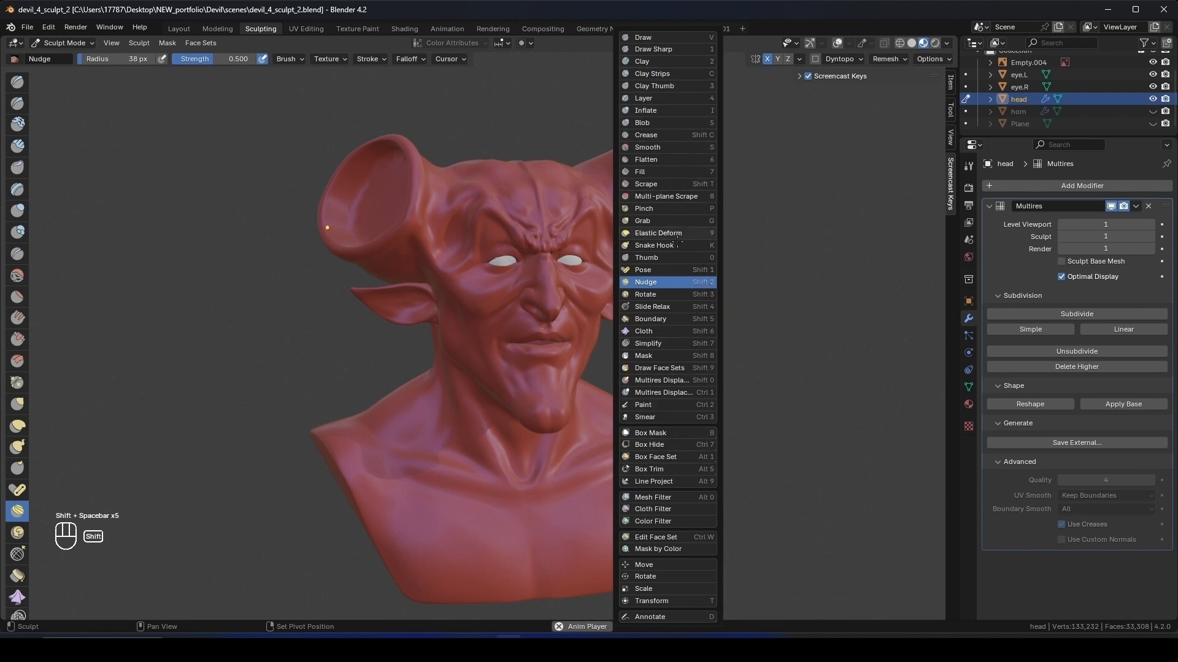
pyautogui.hotkey('shift', 'space')
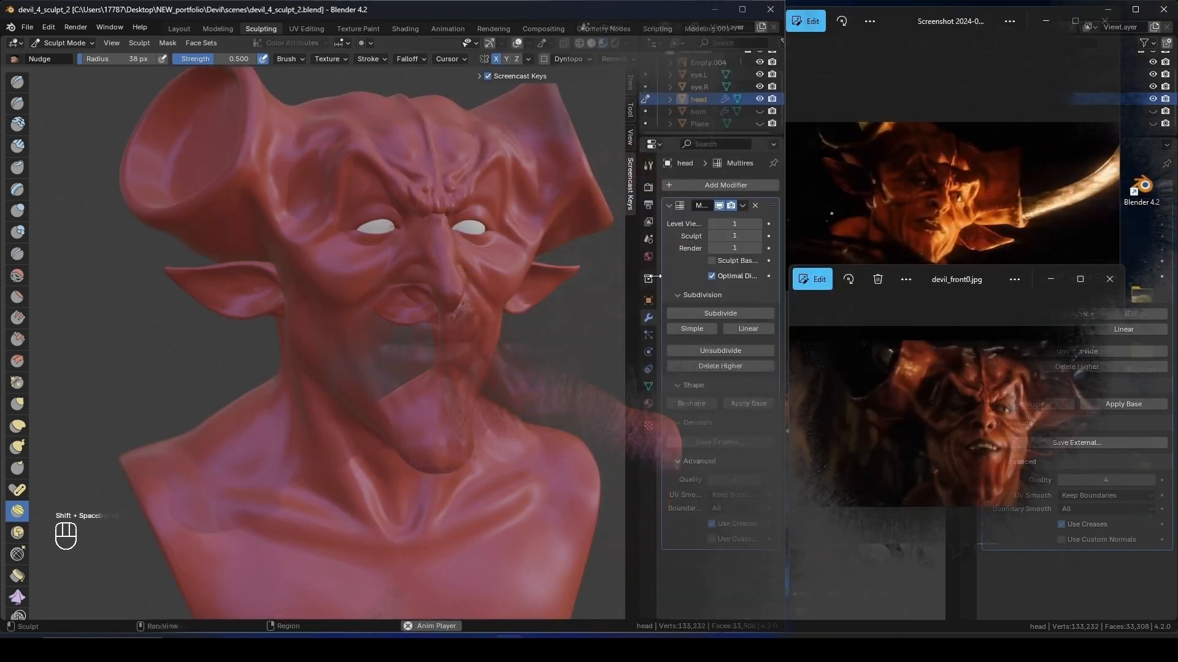
# Get closer to the devil's face and save devil_4_sculpt_2.blend.
pyautogui.scroll(3, 725, 278)
pyautogui.keyDown('ctrl'); pyautogui.moveTo(725, 278); pyautogui.dragTo(608, 253, button='middle'); pyautogui.keyUp('ctrl')
pyautogui.hotkey('ctrl', 's')
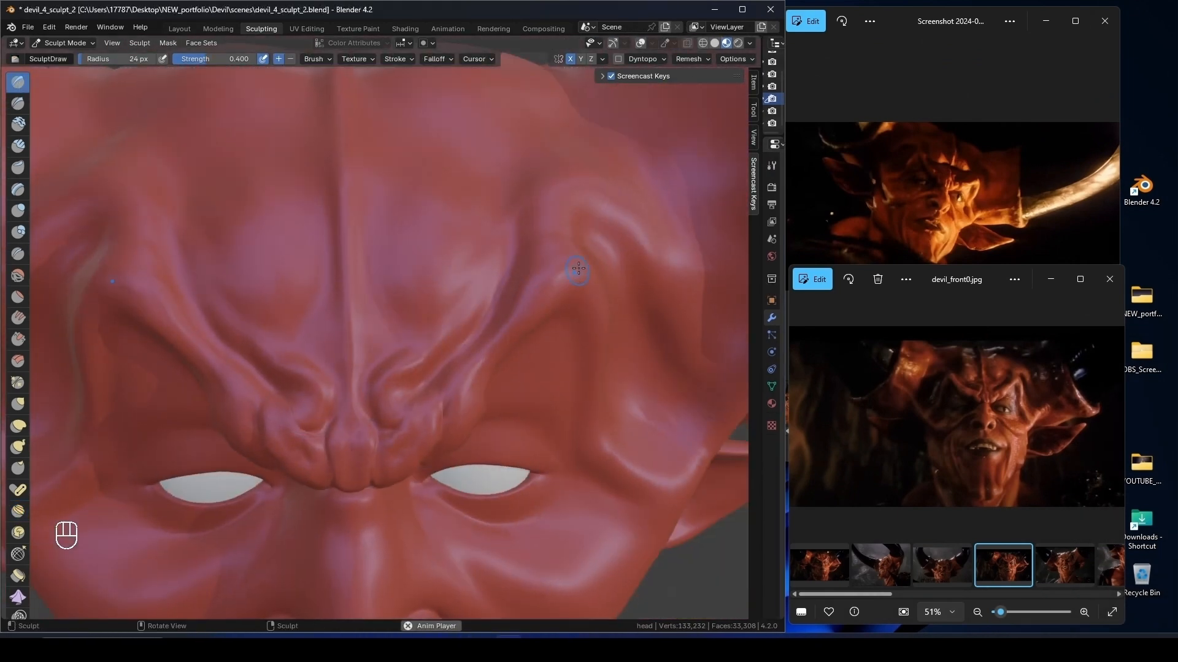
# Undo the last edit on the brow and switch to the Draw Sharp brush.
pyautogui.moveTo(573, 268)
pyautogui.mouseDown(button='middle')
pyautogui.moveTo(611, 237)
pyautogui.moveTo(538, 285)
pyautogui.moveTo(493, 257)
pyautogui.moveTo(485, 302)
pyautogui.moveTo(389, 196)
pyautogui.moveTo(341, 237)
pyautogui.moveTo(337, 263)
pyautogui.moveTo(335, 286)
pyautogui.moveTo(374, 297)
pyautogui.mouseUp(button='middle')
pyautogui.hotkey('ctrl', 'z')
pyautogui.scroll(-1, 375, 297)
pyautogui.click(17, 103)
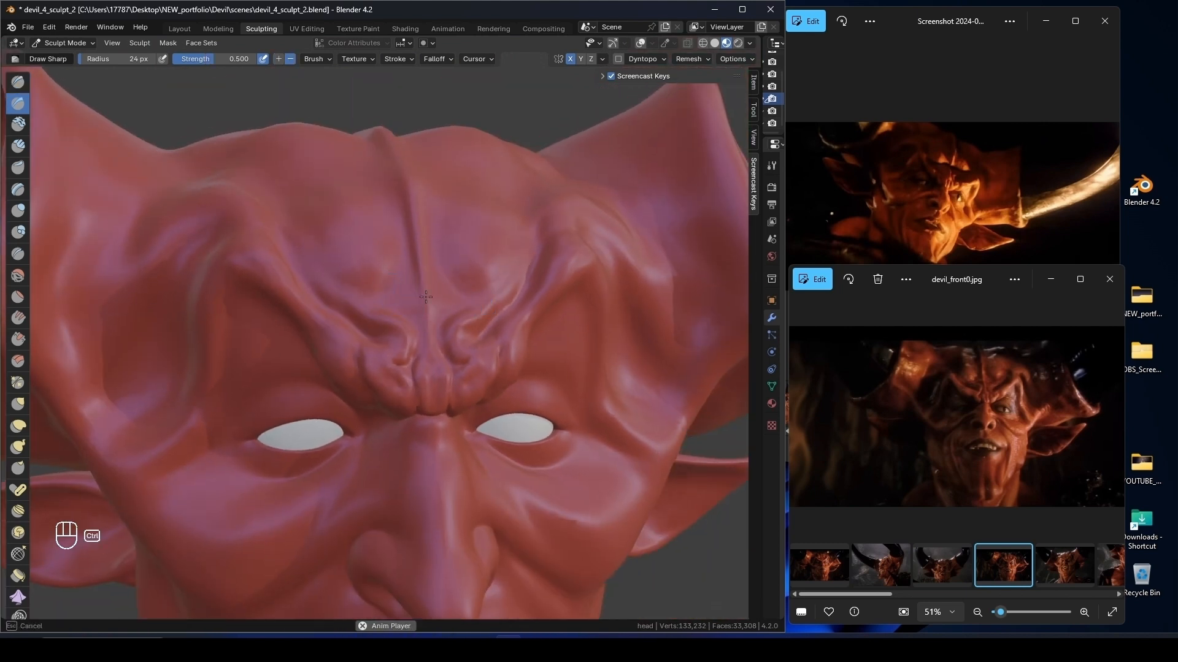
pyautogui.moveTo(425, 298)
pyautogui.mouseDown(button='middle')
pyautogui.moveTo(520, 299)
pyautogui.moveTo(555, 314)
pyautogui.moveTo(543, 304)
pyautogui.moveTo(557, 301)
pyautogui.moveTo(488, 344)
pyautogui.moveTo(556, 348)
pyautogui.moveTo(481, 314)
pyautogui.moveTo(500, 338)
pyautogui.mouseUp(button='middle')
# Switch to the Elastic Deform brush, check the head from different distances and undo the last change.
pyautogui.click(18, 426)
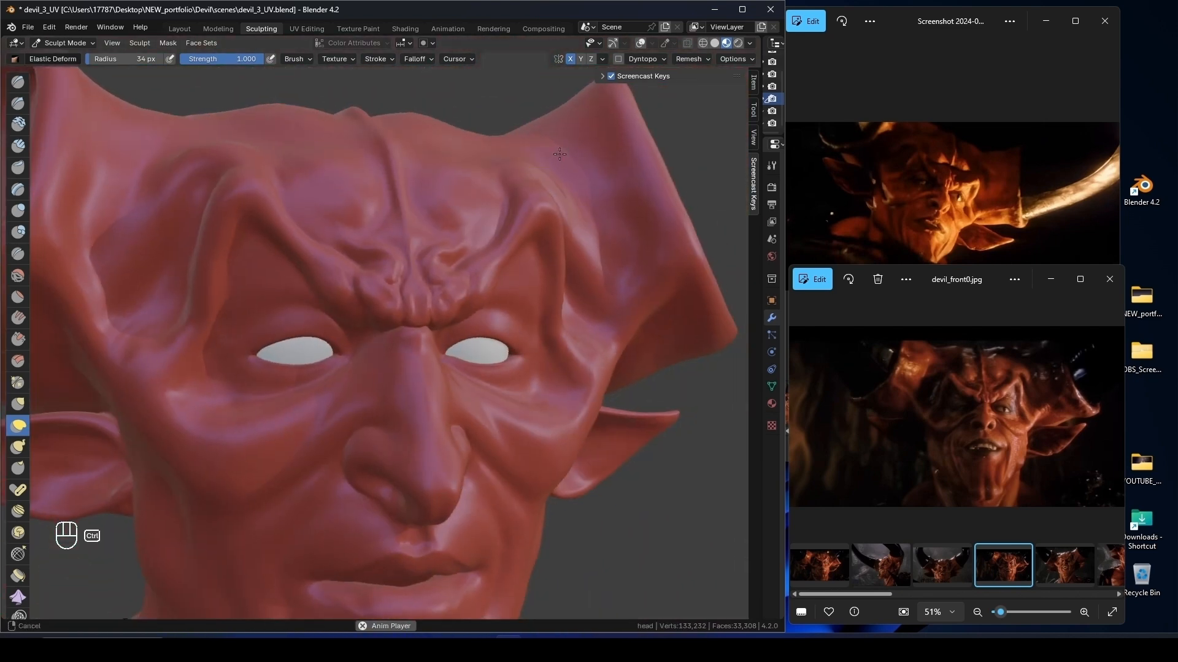
pyautogui.moveTo(560, 154)
pyautogui.keyDown('ctrl'); pyautogui.mouseDown(button='middle')
pyautogui.moveTo(549, 231)
pyautogui.moveTo(581, 236)
pyautogui.moveTo(479, 270)
pyautogui.moveTo(433, 214)
pyautogui.moveTo(457, 264)
pyautogui.moveTo(460, 245)
pyautogui.moveTo(432, 229)
pyautogui.moveTo(494, 195)
pyautogui.moveTo(415, 242)
pyautogui.moveTo(482, 258)
pyautogui.moveTo(479, 202)
pyautogui.moveTo(475, 211)
pyautogui.mouseUp(button='middle'); pyautogui.keyUp('ctrl')
pyautogui.scroll(-2, 482, 190)
pyautogui.hotkey('shift', 's')
pyautogui.scroll(-4, 435, 255)
pyautogui.moveTo(460, 270)
pyautogui.mouseDown(button='middle')
pyautogui.moveTo(502, 274)
pyautogui.moveTo(266, 272)
pyautogui.moveTo(266, 244)
pyautogui.moveTo(277, 280)
pyautogui.moveTo(417, 268)
pyautogui.moveTo(473, 305)
pyautogui.moveTo(439, 290)
pyautogui.moveTo(464, 281)
pyautogui.moveTo(411, 289)
pyautogui.moveTo(486, 313)
pyautogui.moveTo(486, 239)
pyautogui.moveTo(445, 275)
pyautogui.moveTo(450, 252)
pyautogui.moveTo(467, 271)
pyautogui.moveTo(457, 279)
pyautogui.moveTo(356, 323)
pyautogui.moveTo(344, 278)
pyautogui.moveTo(459, 329)
pyautogui.moveTo(399, 331)
pyautogui.mouseUp(button='middle')
pyautogui.scroll(-4, 503, 274)
pyautogui.hotkey('ctrl', 'z')
pyautogui.scroll(1, 429, 295)
pyautogui.scroll(-1, 464, 281)
pyautogui.scroll(1, 410, 290)
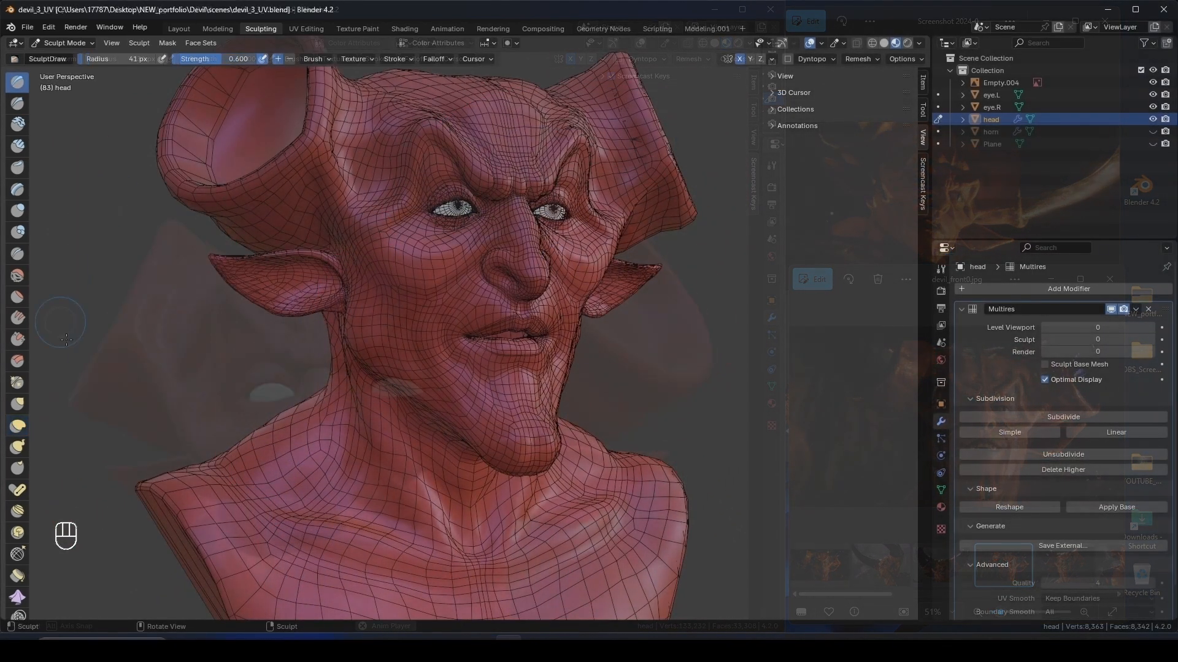
# Activate the Elastic Deform brush and set the Multires viewport, sculpt and render levels to 1.
pyautogui.click(18, 426)
pyautogui.scroll(-1, 1073, 335)
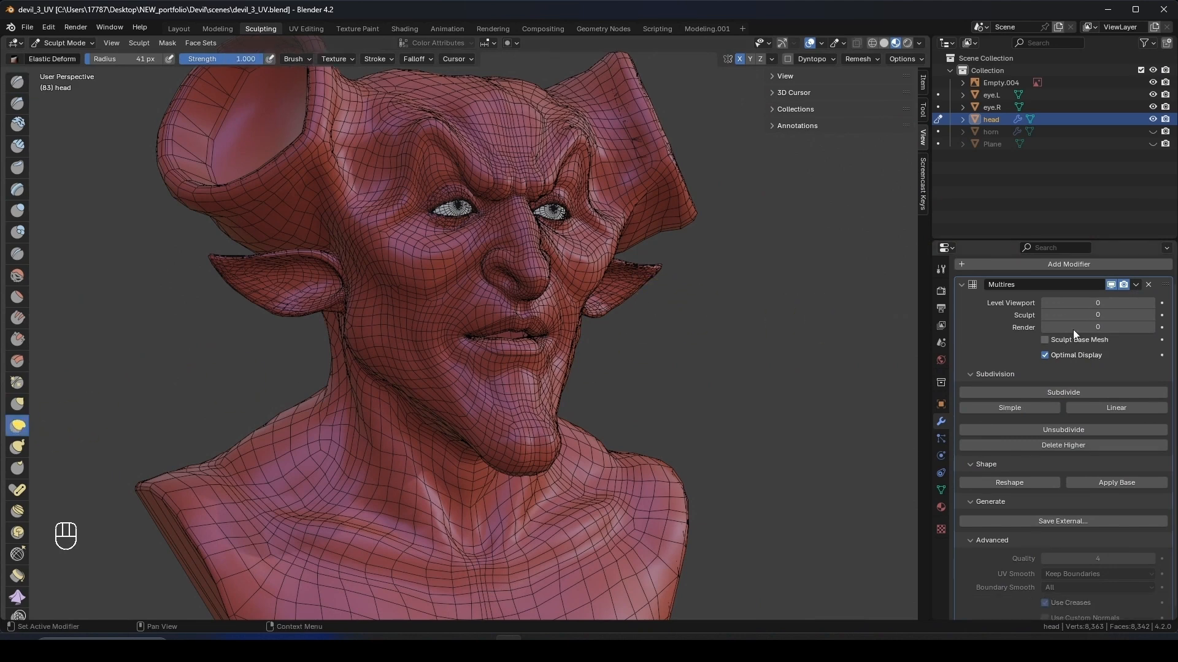
pyautogui.click(1100, 304)
pyautogui.write('1')
pyautogui.press('Return')
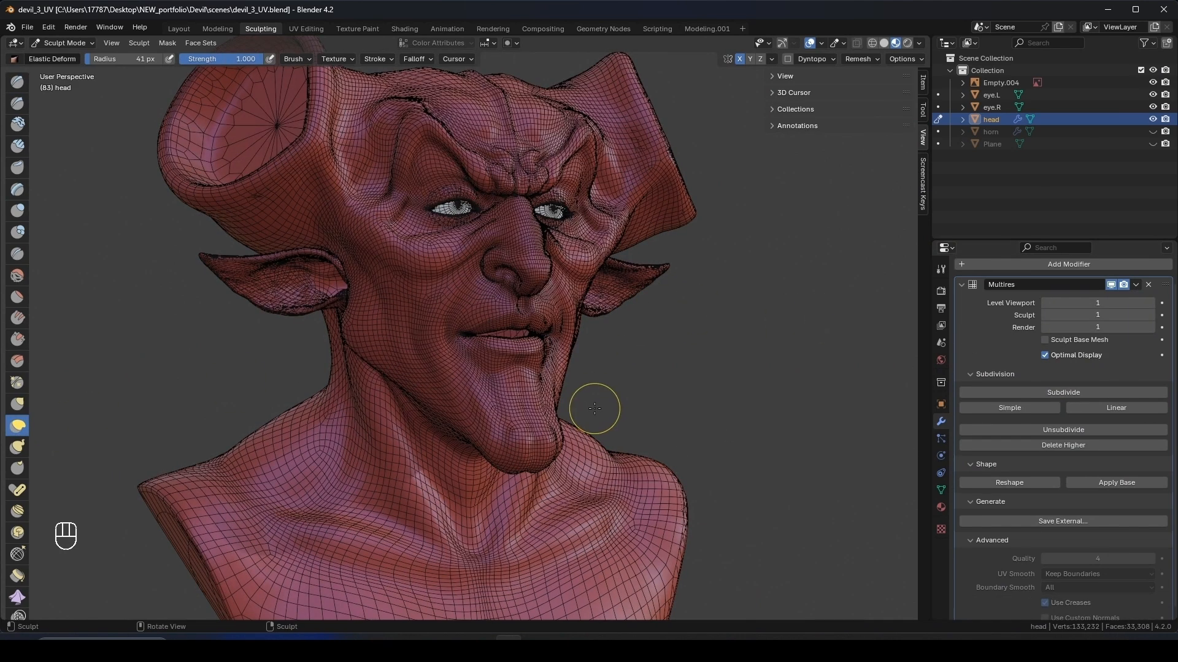
# Stretch both sides of the chin outward with a 41 px Elastic Deform stroke at Multires level 1.
pyautogui.scroll(-1, 587, 409)
pyautogui.moveTo(563, 412); pyautogui.dragTo(546, 404, button='middle')
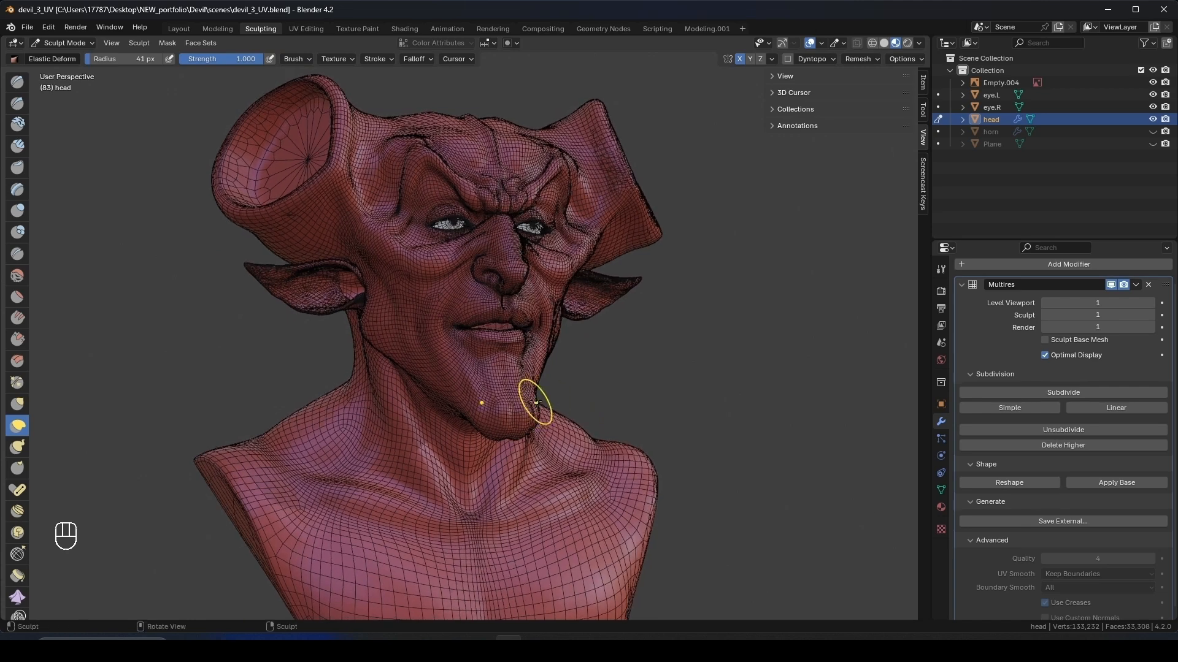
pyautogui.moveTo(535, 400); pyautogui.dragTo(600, 410)
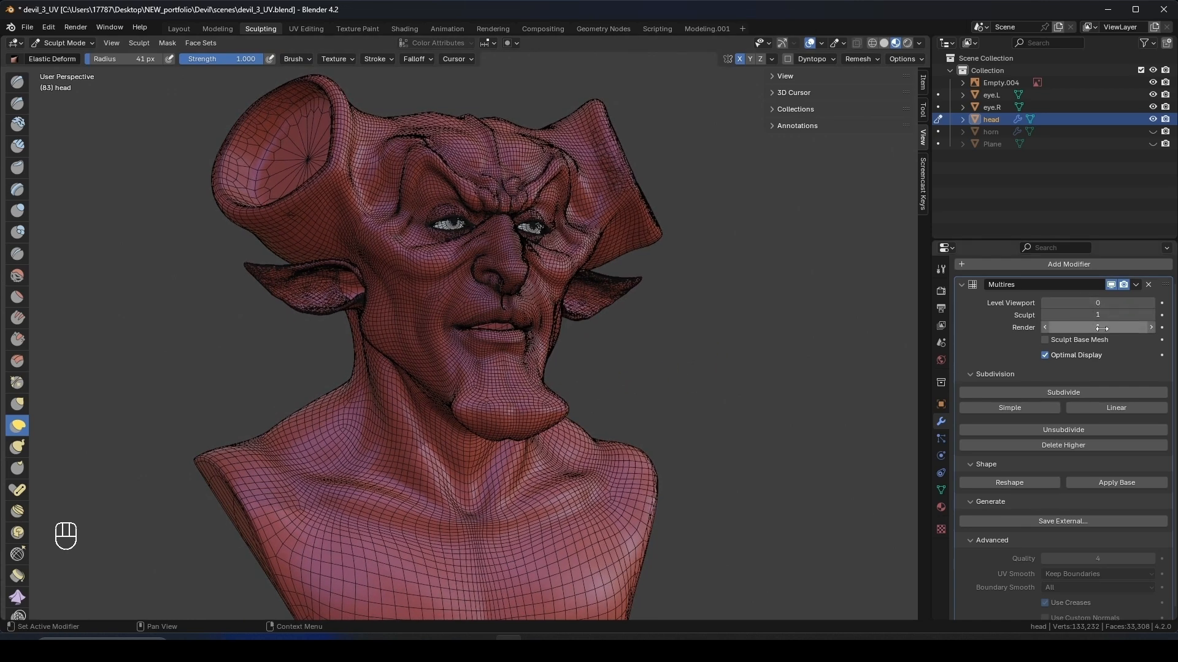
# Set all Multires levels to 0 and pull the upper forehead outward with a 67 px Elastic Deform brush.
pyautogui.moveTo(1102, 329); pyautogui.dragTo(1103, 303)
pyautogui.write('0')
pyautogui.press('Return')
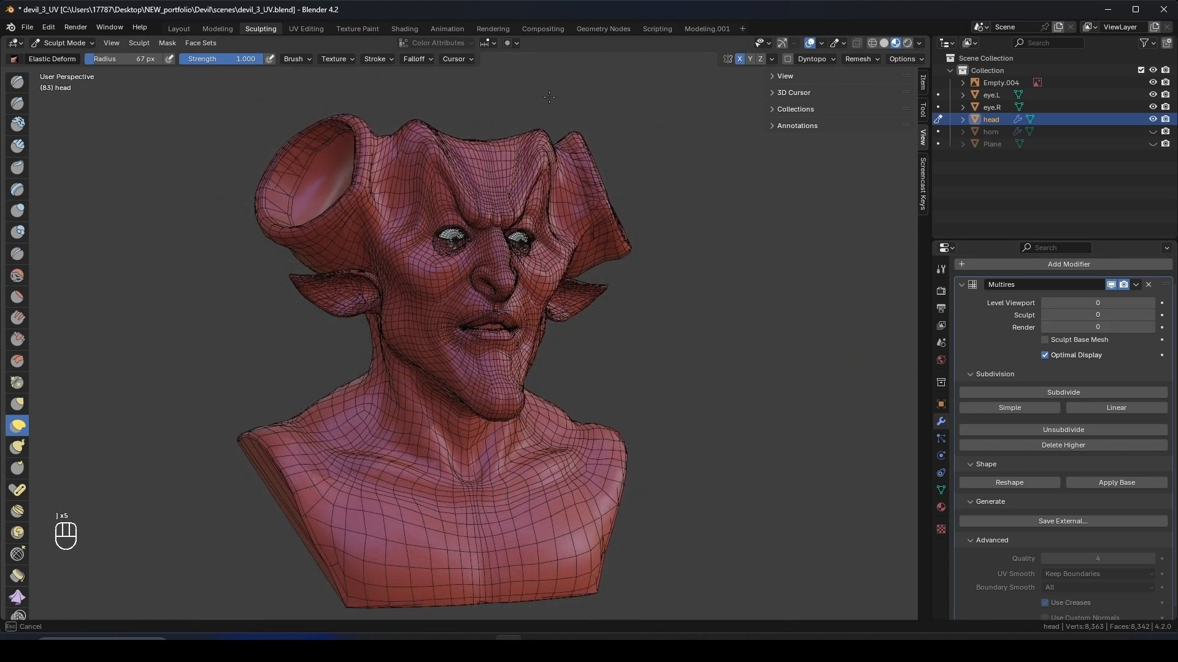
pyautogui.moveTo(598, 125); pyautogui.dragTo(614, 134)
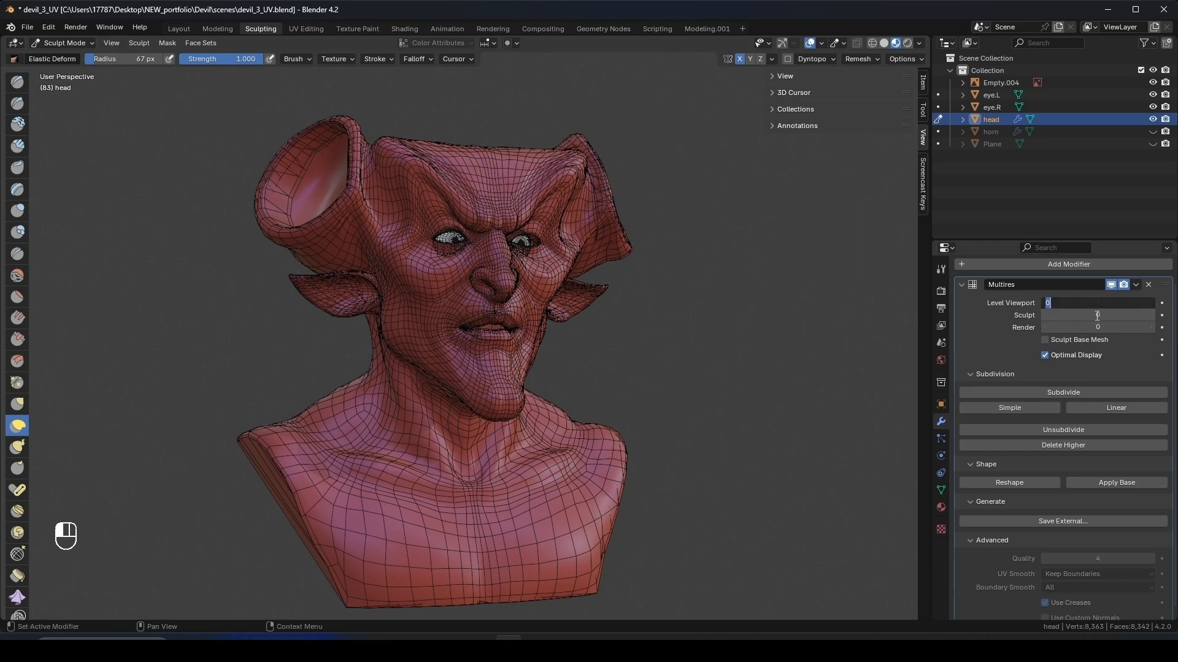
# Set all Multires levels to 1 and turn off the viewport overlays to compare the deformed shapes.
pyautogui.write('1')
pyautogui.press('Return')
pyautogui.click(811, 43)
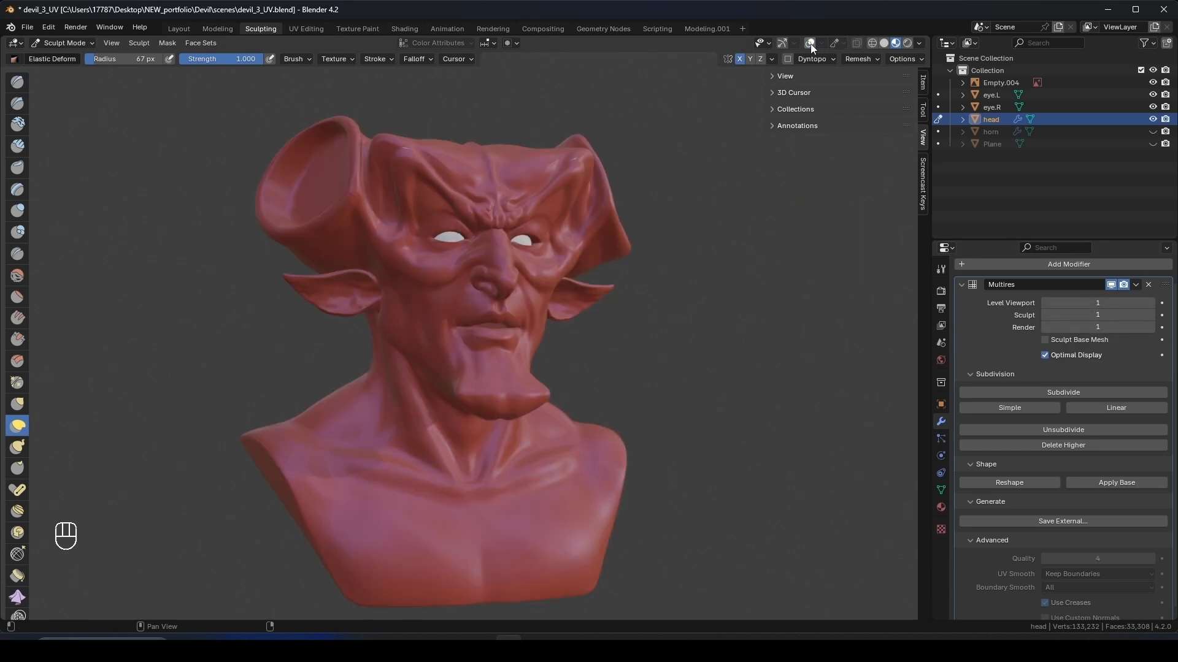
# Set all Multires levels to 0 and apply the displaced shape to the base mesh with Apply Base.
pyautogui.moveTo(1079, 303); pyautogui.dragTo(1080, 315)
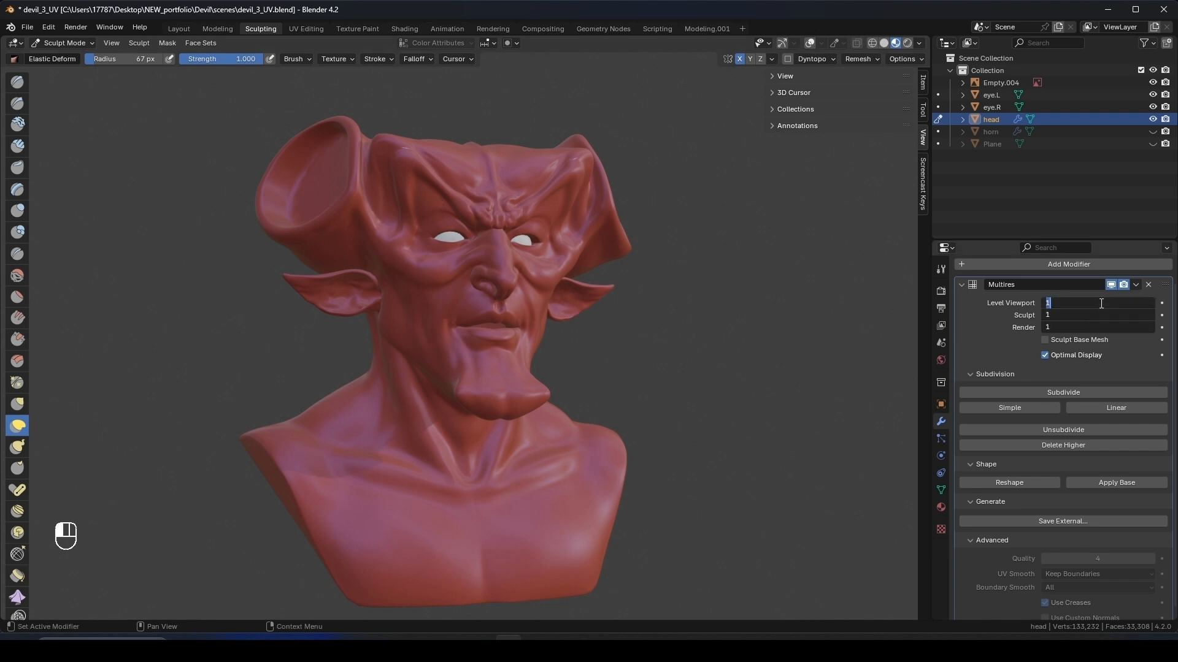
pyautogui.write('0')
pyautogui.press('Return')
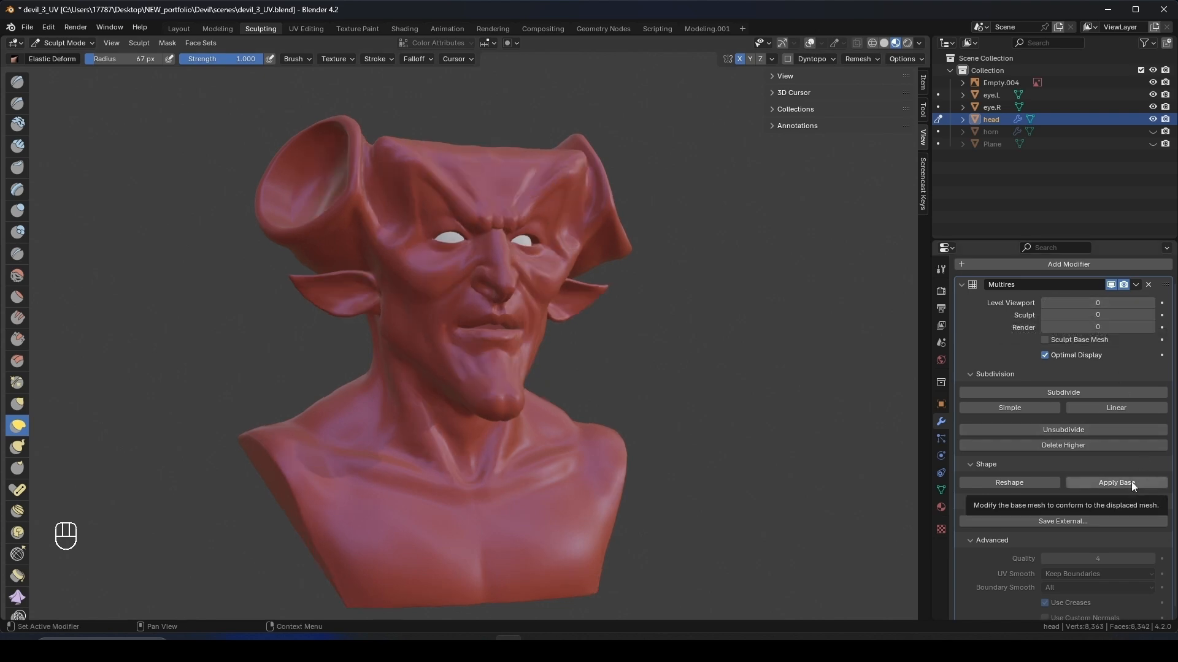
pyautogui.click(1115, 483)
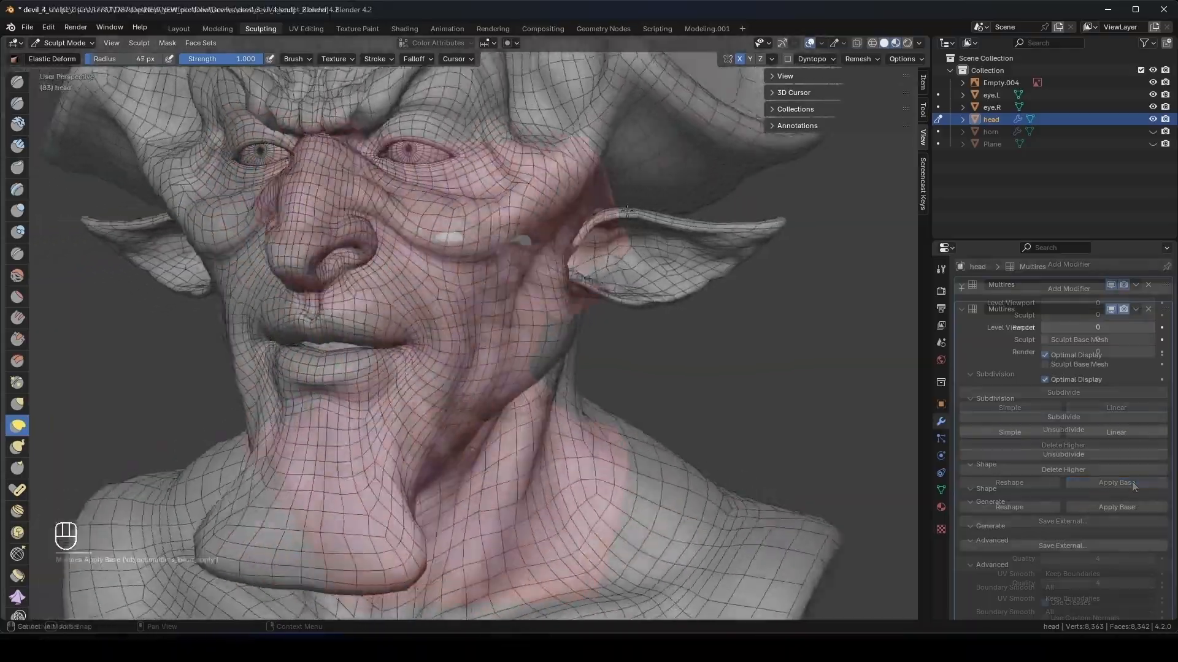
# Look over the whole bust after applying the base shape, and open the devil_3_UV.blend file.
pyautogui.moveTo(625, 212); pyautogui.dragTo(688, 263, button='middle')
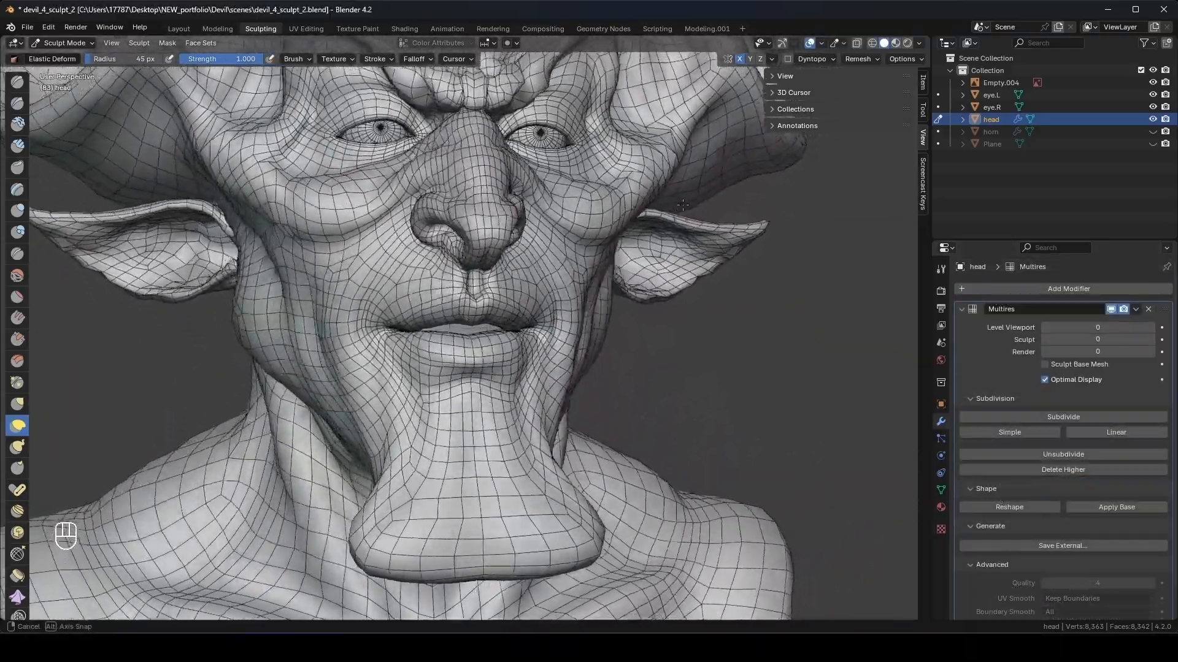
pyautogui.scroll(-5, 682, 205)
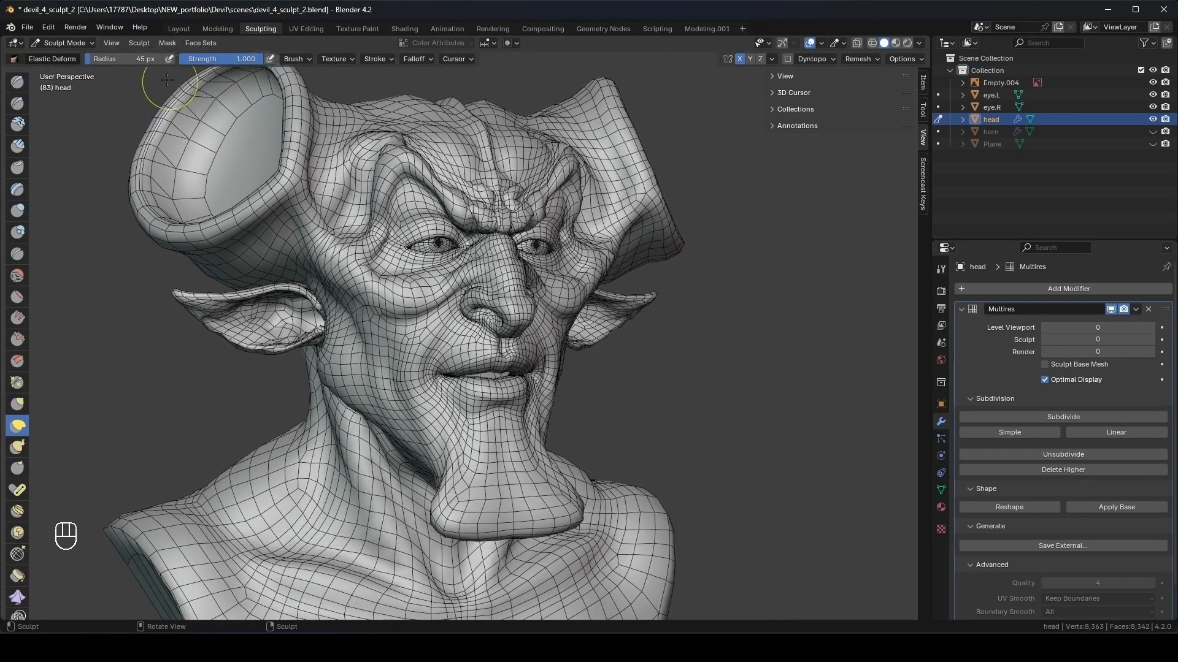
pyautogui.click(27, 27)
pyautogui.click(42, 54)
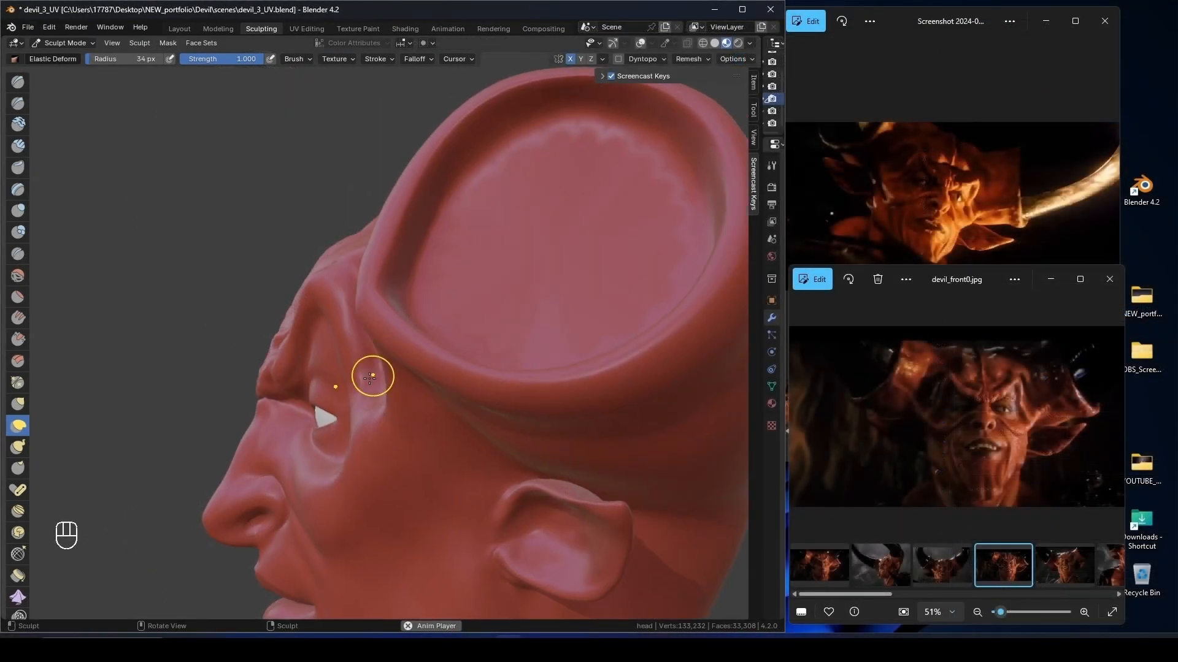
# Save the red bust file and choose the SculptDraw brush at strength 0.400 for the brow area.
pyautogui.moveTo(369, 377)
pyautogui.mouseDown(button='middle')
pyautogui.moveTo(393, 362)
pyautogui.moveTo(369, 384)
pyautogui.moveTo(381, 413)
pyautogui.moveTo(502, 295)
pyautogui.moveTo(376, 349)
pyautogui.moveTo(407, 448)
pyautogui.moveTo(553, 375)
pyautogui.mouseUp(button='middle')
pyautogui.scroll(3, 376, 350)
pyautogui.hotkey('ctrl', 's')
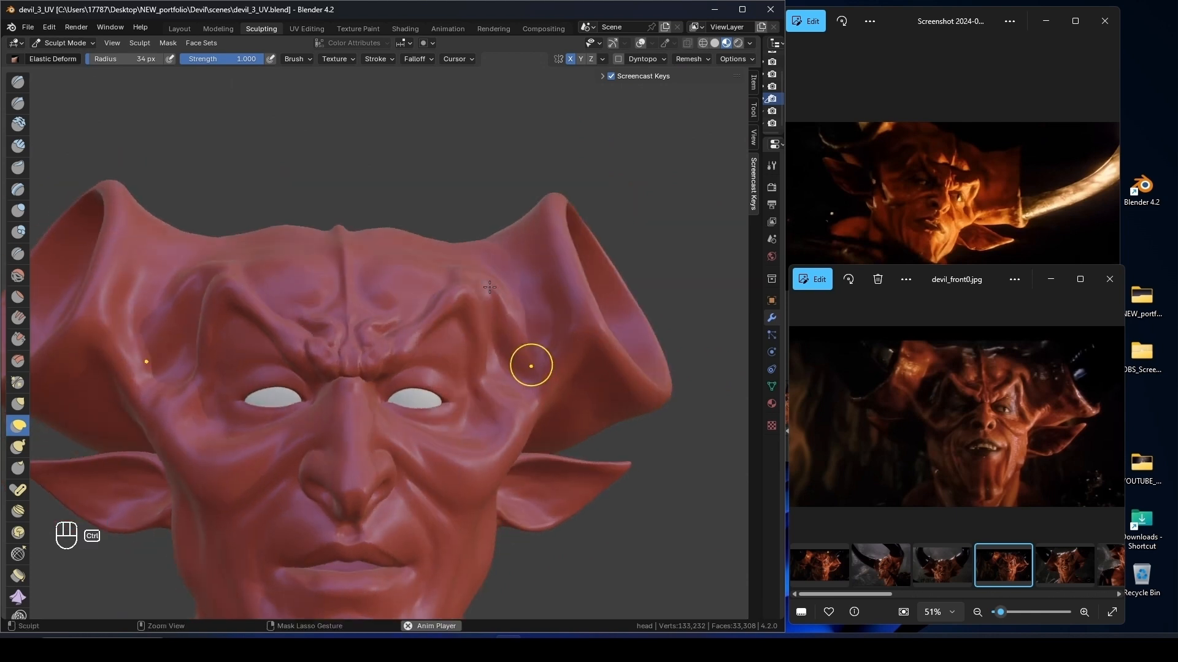
pyautogui.scroll(3, 479, 259)
pyautogui.moveTo(433, 139)
pyautogui.keyDown('shift'); pyautogui.mouseDown(button='middle')
pyautogui.moveTo(443, 107)
pyautogui.moveTo(428, 30)
pyautogui.mouseUp(button='middle'); pyautogui.keyUp('shift')
pyautogui.press('x')
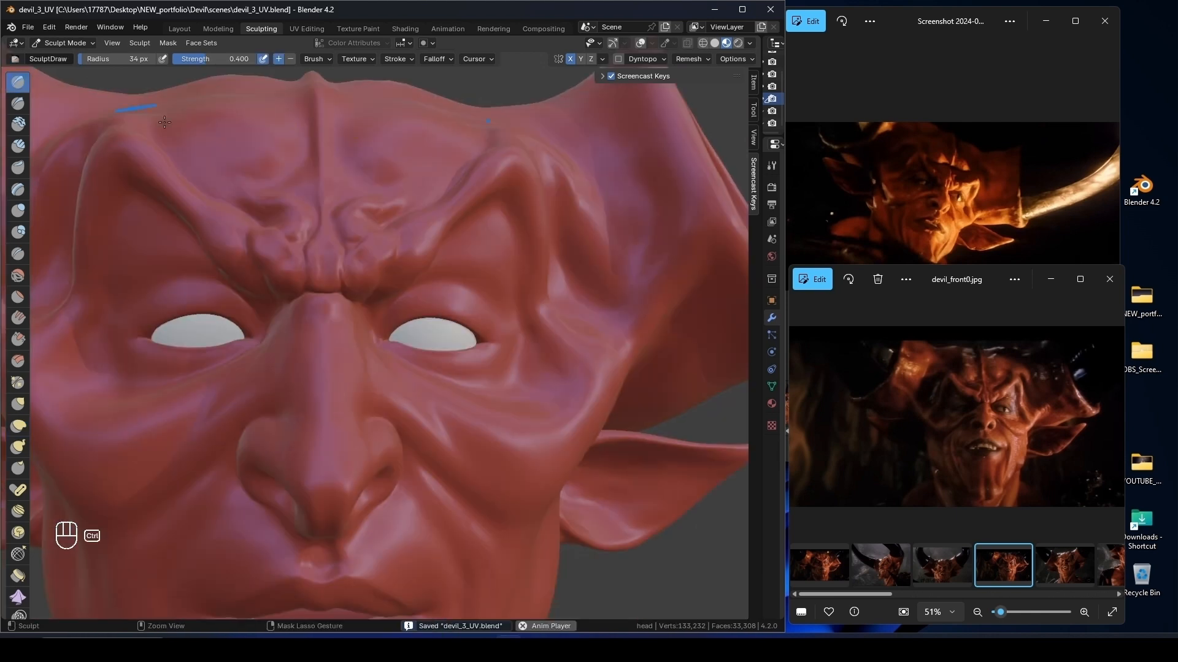
pyautogui.hotkey('ctrl', 's')
# Reduce the SculptDraw brush radius to 27 px and sculpt the cheek folds under the eyes at strength 0.400.
pyautogui.keyDown('shift'); pyautogui.moveTo(493, 331); pyautogui.dragTo(518, 287, button='middle'); pyautogui.keyUp('shift')
pyautogui.scroll(-1, 506, 348)
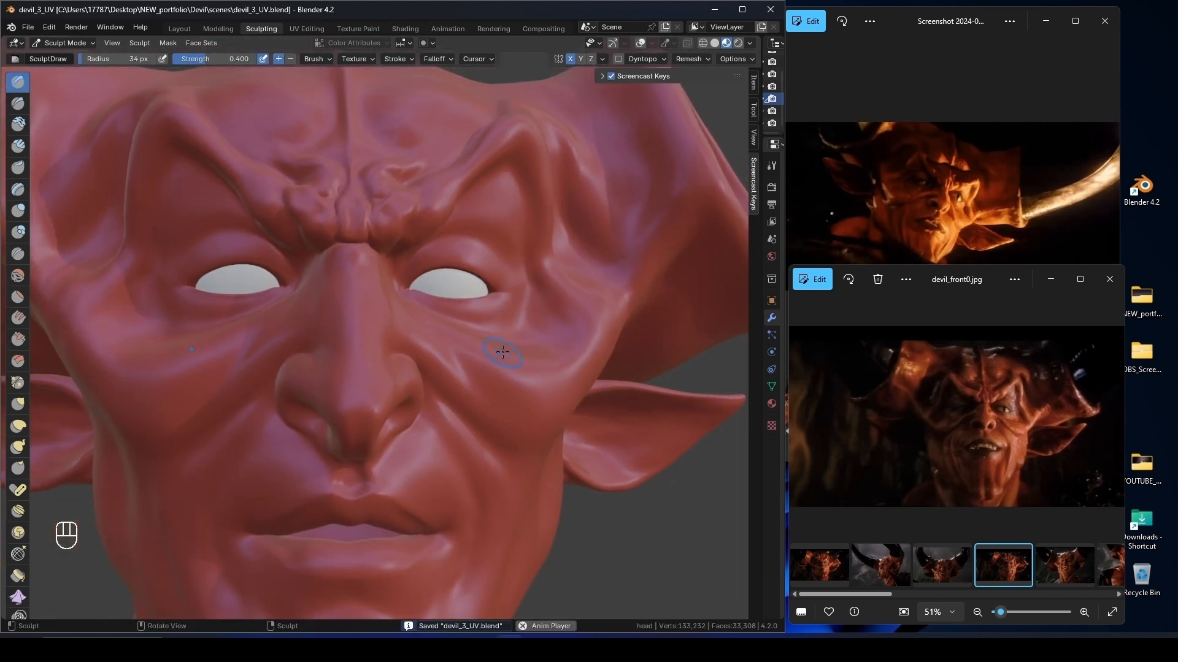
pyautogui.press('[')
pyautogui.press('[')
pyautogui.moveTo(502, 352); pyautogui.dragTo(490, 337, button='middle')
pyautogui.keyDown('ctrl'); pyautogui.moveTo(538, 302); pyautogui.dragTo(606, 281, button='middle'); pyautogui.keyUp('ctrl')
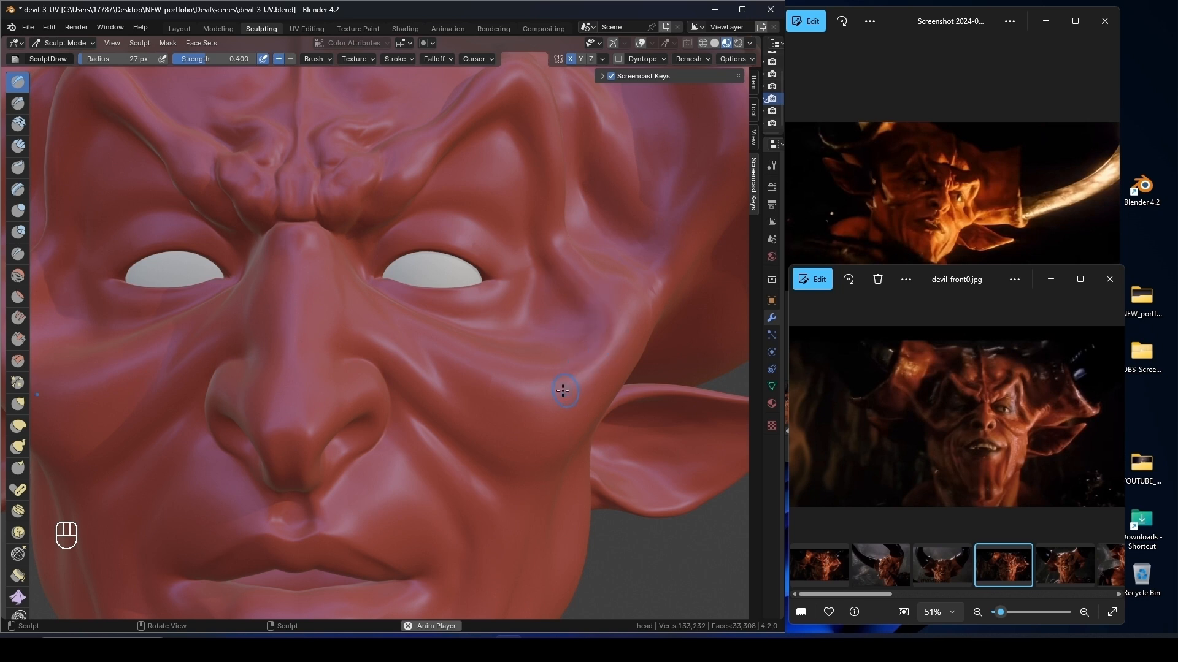
# Adjust the nose and cheek profile with a 62 px Elastic Deform brush and save the file.
pyautogui.moveTo(508, 360); pyautogui.dragTo(464, 322, button='middle')
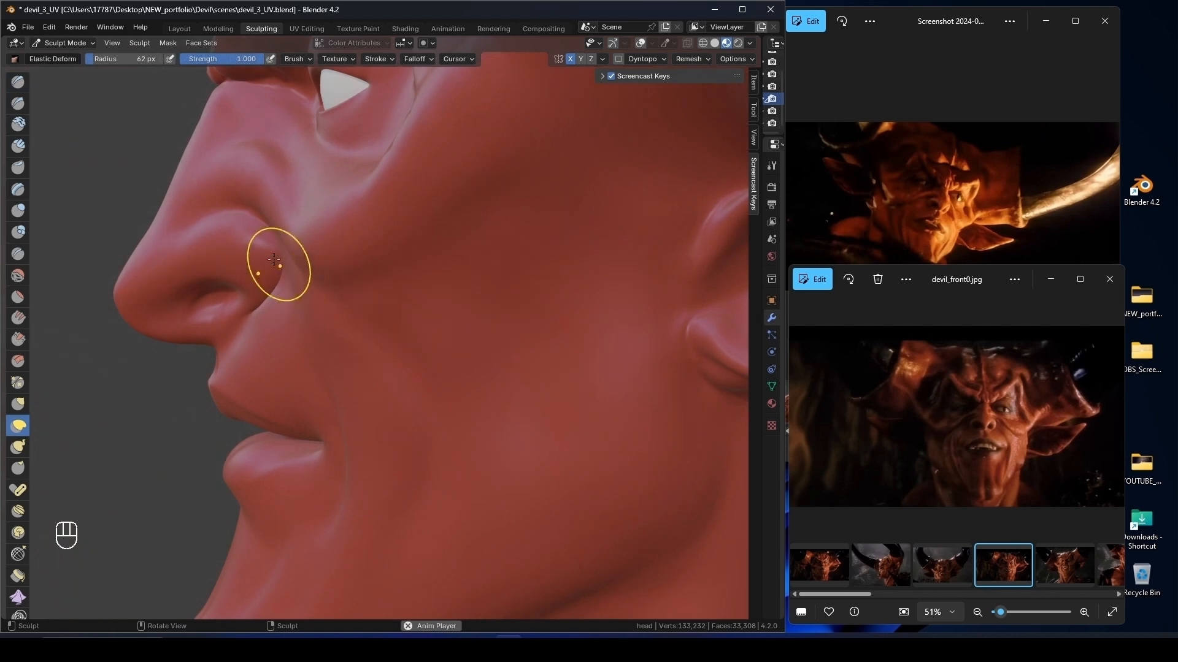
pyautogui.keyDown('ctrl'); pyautogui.moveTo(359, 271); pyautogui.dragTo(298, 296, button='middle'); pyautogui.keyUp('ctrl')
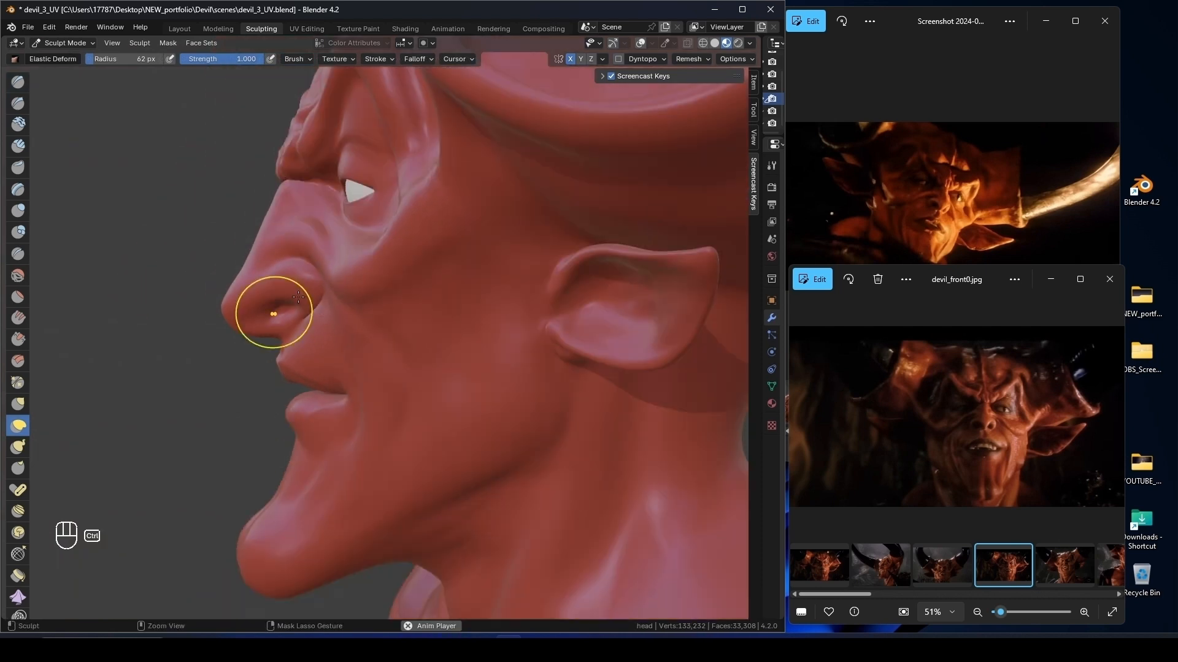
pyautogui.moveTo(375, 314); pyautogui.dragTo(573, 265, button='middle')
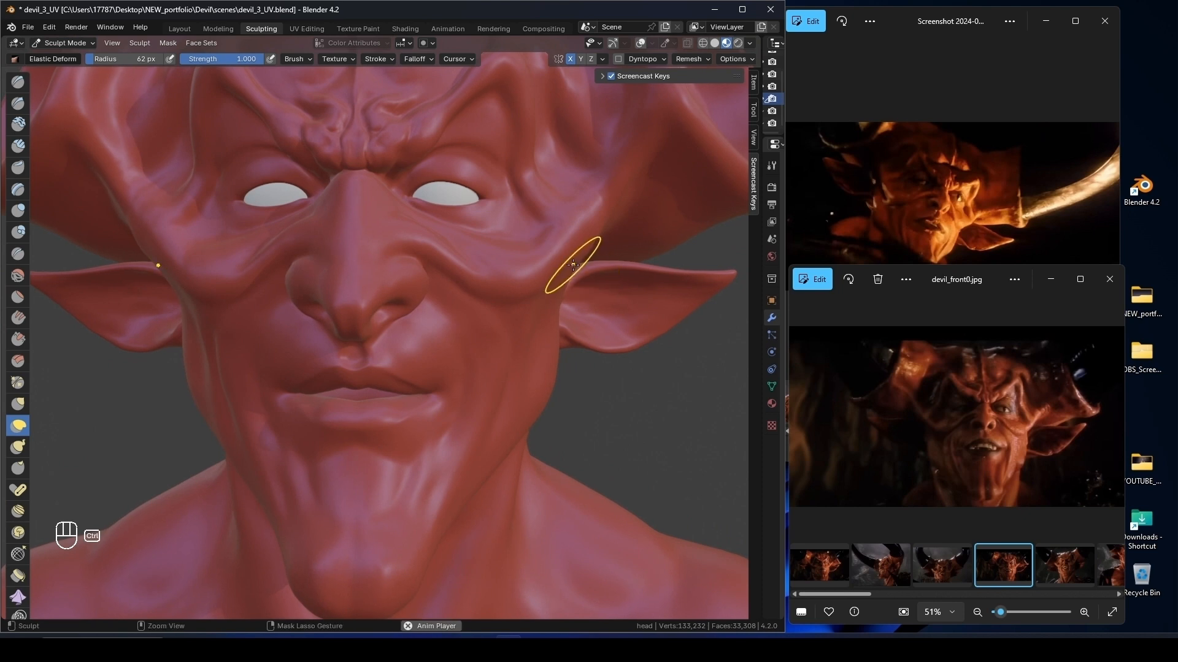
pyautogui.hotkey('ctrl', 's')
# Sculpt the cheek between the ear and nose with the SculptDraw brush, using a 44 px radius and strength 0.400.
pyautogui.moveTo(447, 223)
pyautogui.mouseDown(button='middle')
pyautogui.moveTo(613, 209)
pyautogui.moveTo(282, 204)
pyautogui.mouseUp(button='middle')
pyautogui.click(18, 82)
pyautogui.moveTo(238, 279)
pyautogui.mouseDown(button='middle')
pyautogui.moveTo(279, 285)
pyautogui.moveTo(260, 283)
pyautogui.mouseUp(button='middle')
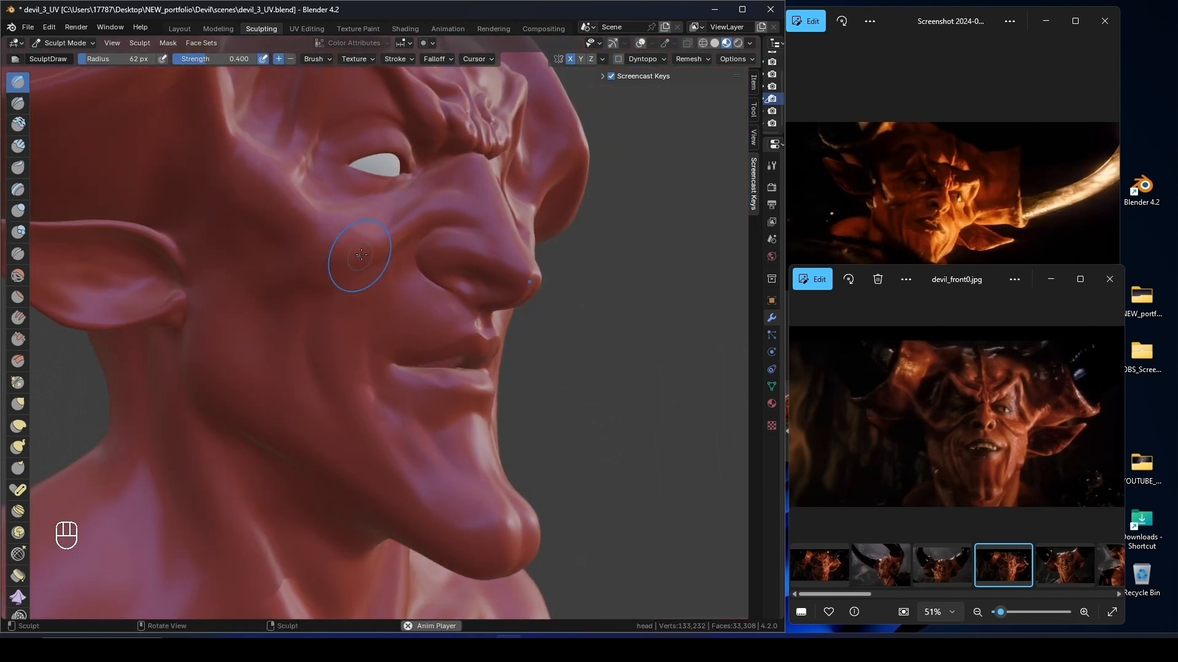
pyautogui.scroll(5, 552, 171)
pyautogui.scroll(-3, 540, 198)
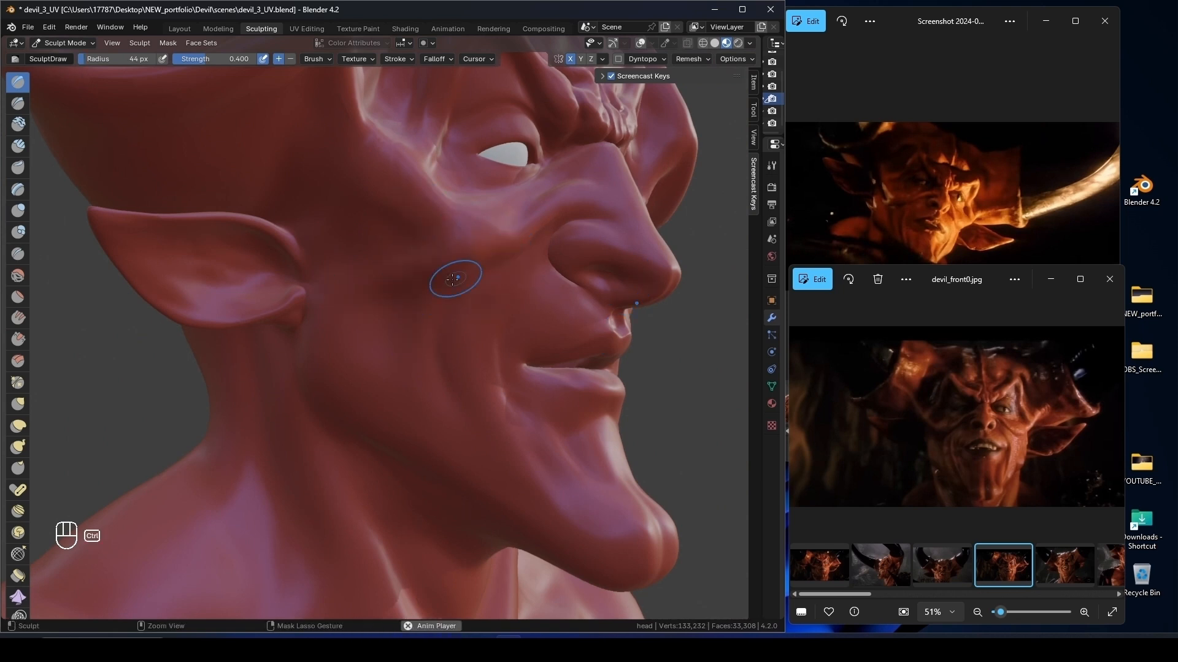
pyautogui.moveTo(453, 279)
pyautogui.mouseDown(button='middle')
pyautogui.moveTo(515, 246)
pyautogui.moveTo(552, 244)
pyautogui.moveTo(429, 252)
pyautogui.moveTo(429, 209)
pyautogui.moveTo(489, 228)
pyautogui.moveTo(501, 264)
pyautogui.moveTo(368, 270)
pyautogui.moveTo(442, 269)
pyautogui.moveTo(418, 267)
pyautogui.mouseUp(button='middle')
# Smooth the cheek and sharpen the chin creases with a 25 px Pinch/Magnify brush at strength 0.500.
pyautogui.click(18, 276)
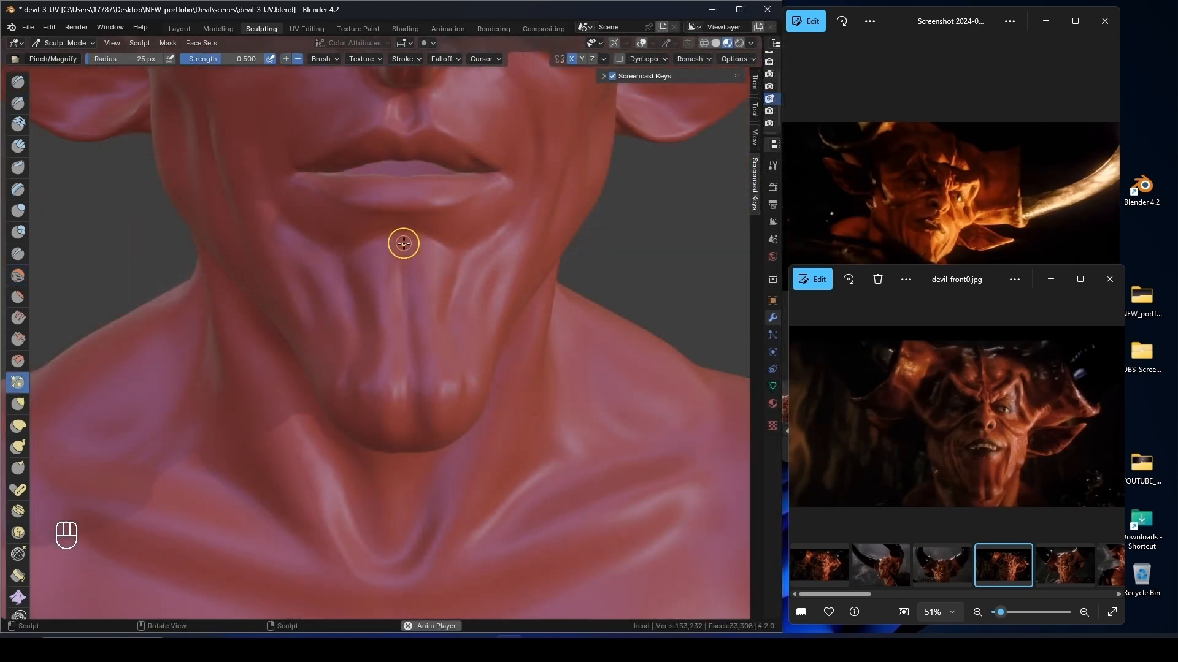
pyautogui.moveTo(403, 243)
pyautogui.mouseDown(button='middle')
pyautogui.moveTo(407, 204)
pyautogui.moveTo(401, 278)
pyautogui.moveTo(450, 247)
pyautogui.mouseUp(button='middle')
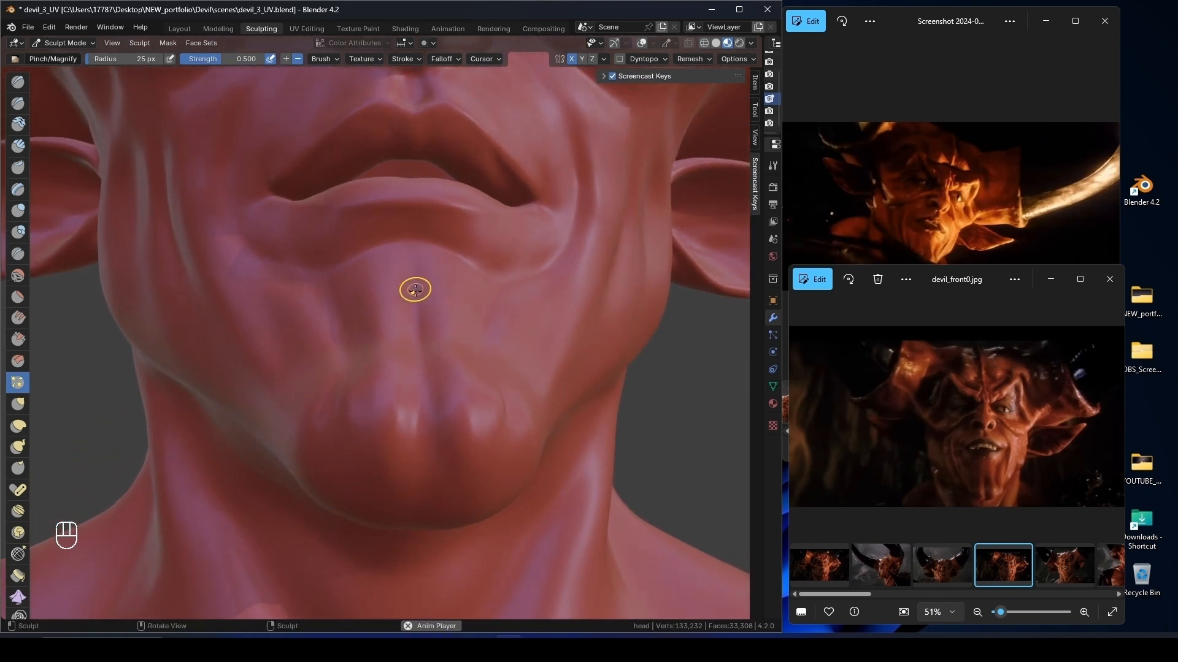
pyautogui.moveTo(288, 166)
pyautogui.mouseDown(button='middle')
pyautogui.moveTo(260, 263)
pyautogui.moveTo(289, 223)
pyautogui.mouseUp(button='middle')
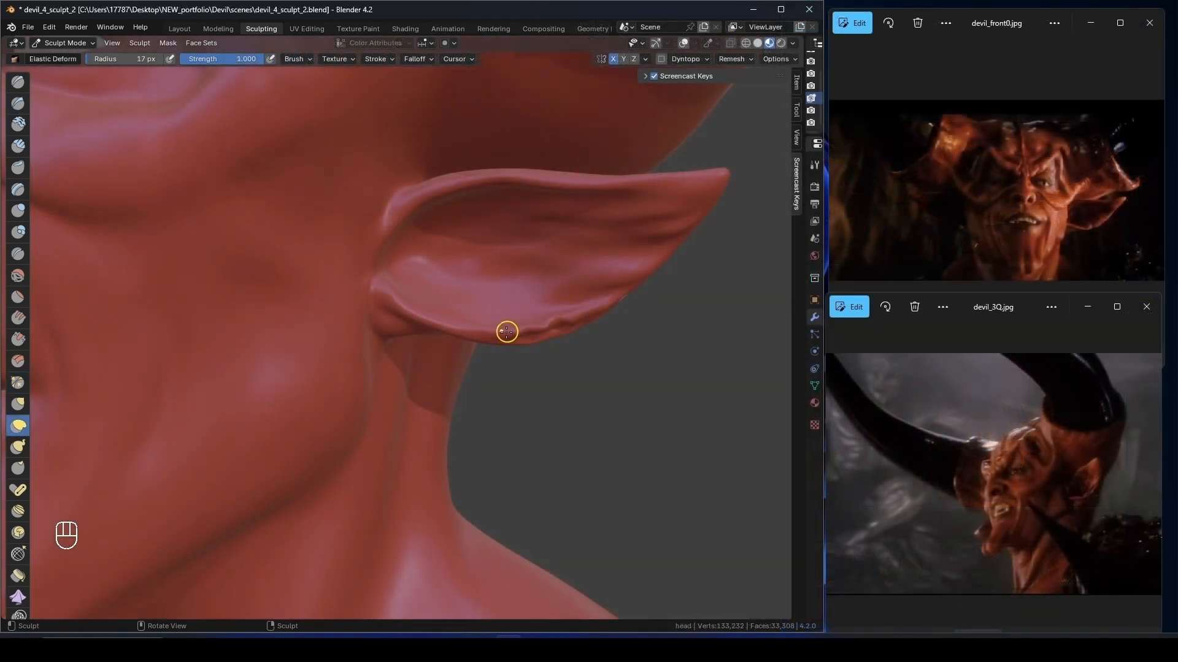
# Refine the upper lip profile with a 38 px Elastic Deform brush, smooth the surface at strength 0.200, and save.
pyautogui.press('x')
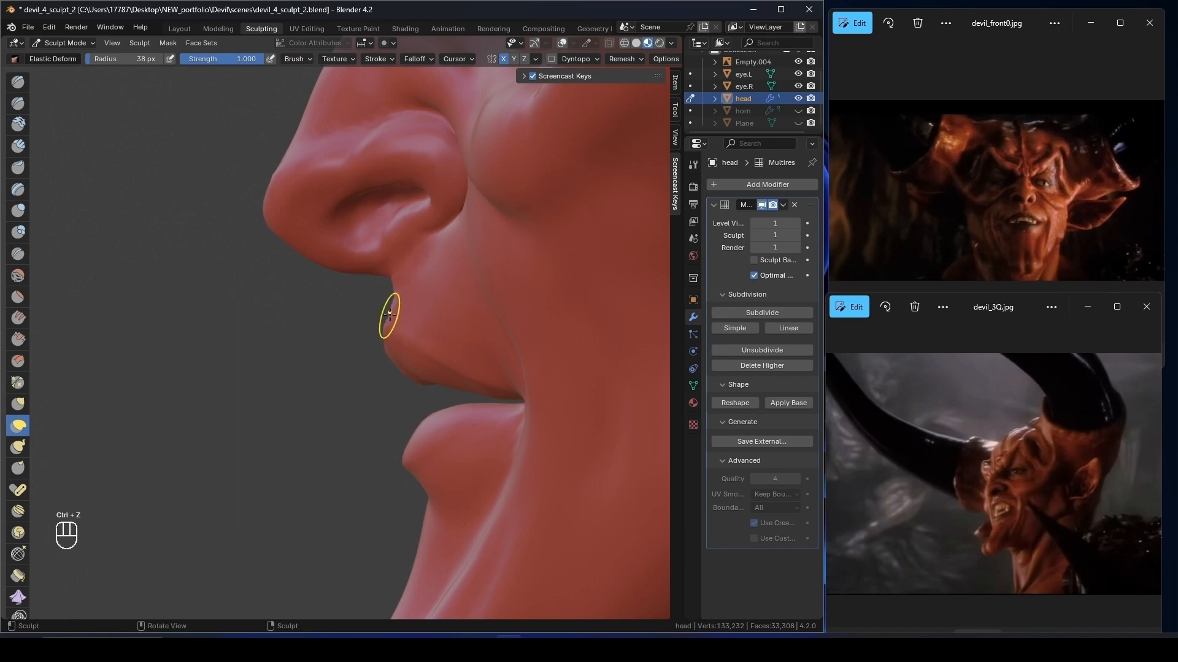
pyautogui.moveTo(393, 283)
pyautogui.mouseDown(button='middle')
pyautogui.moveTo(362, 297)
pyautogui.moveTo(409, 283)
pyautogui.moveTo(399, 279)
pyautogui.moveTo(368, 295)
pyautogui.moveTo(427, 293)
pyautogui.moveTo(471, 383)
pyautogui.moveTo(638, 374)
pyautogui.moveTo(294, 362)
pyautogui.mouseUp(button='middle')
pyautogui.click(18, 276)
pyautogui.scroll(-6, 471, 382)
pyautogui.keyDown('shift'); pyautogui.moveTo(294, 362); pyautogui.dragTo(487, 303, button='middle'); pyautogui.keyUp('shift')
pyautogui.hotkey('ctrl', 's')
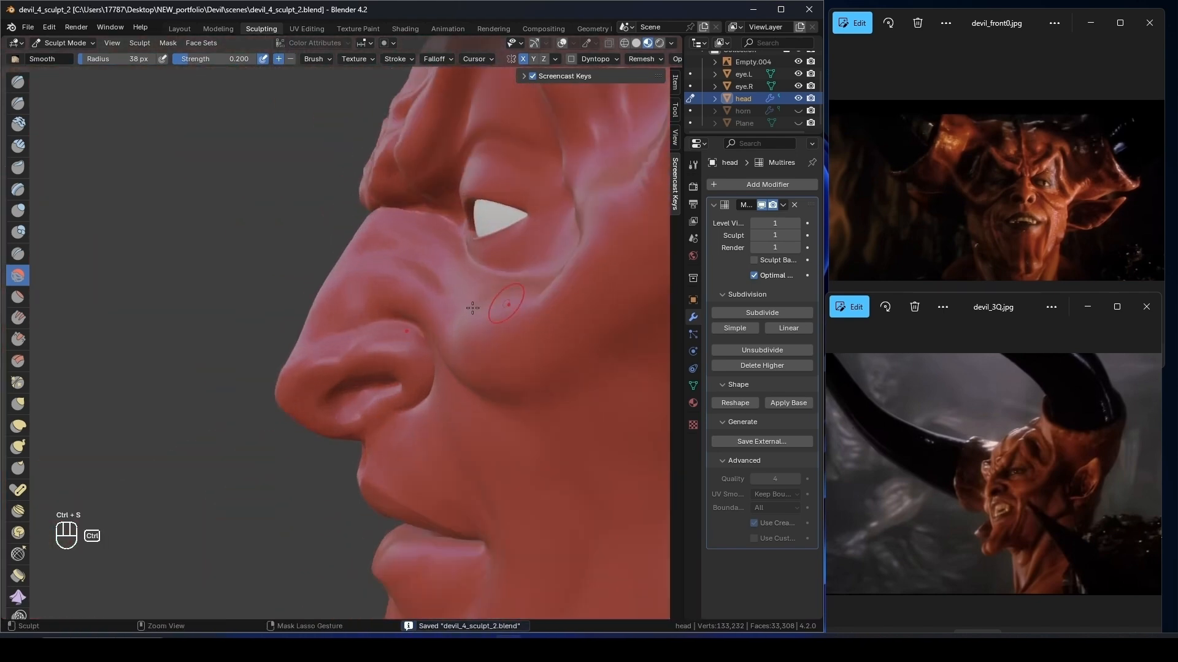
# Try to reshape the area under the nose with a 38 px Elastic Deform brush, and undo the strokes.
pyautogui.click(18, 426)
pyautogui.hotkey('ctrl', 'z')
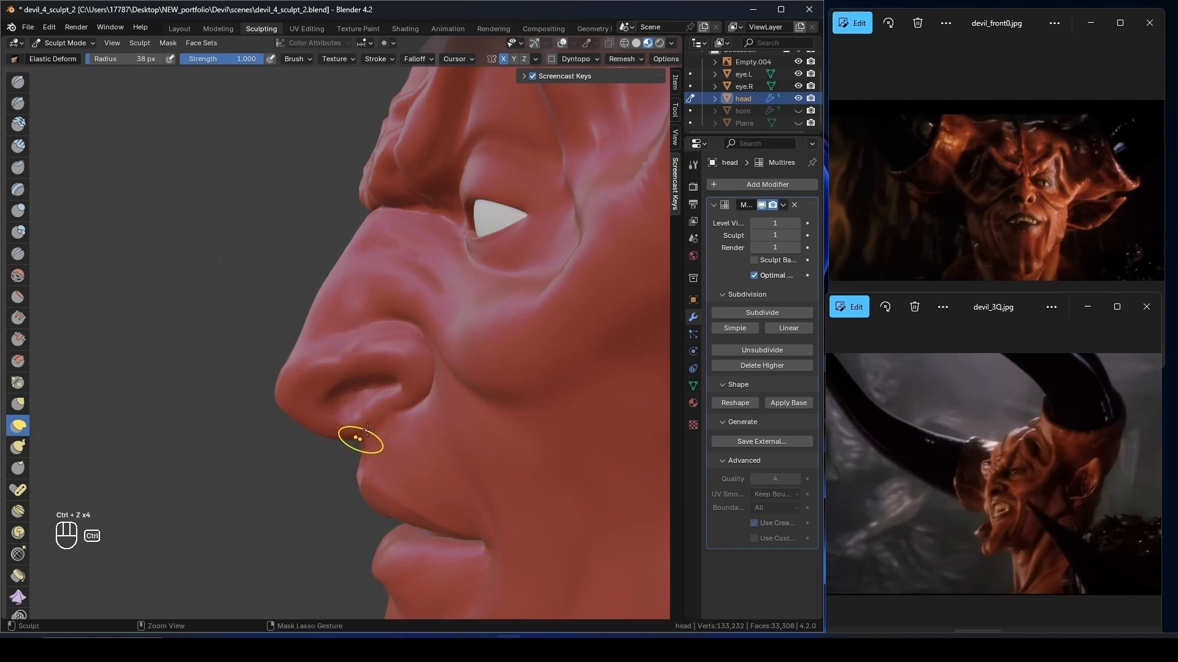
pyautogui.moveTo(366, 429)
pyautogui.mouseDown(button='middle')
pyautogui.moveTo(380, 326)
pyautogui.moveTo(368, 368)
pyautogui.mouseUp(button='middle')
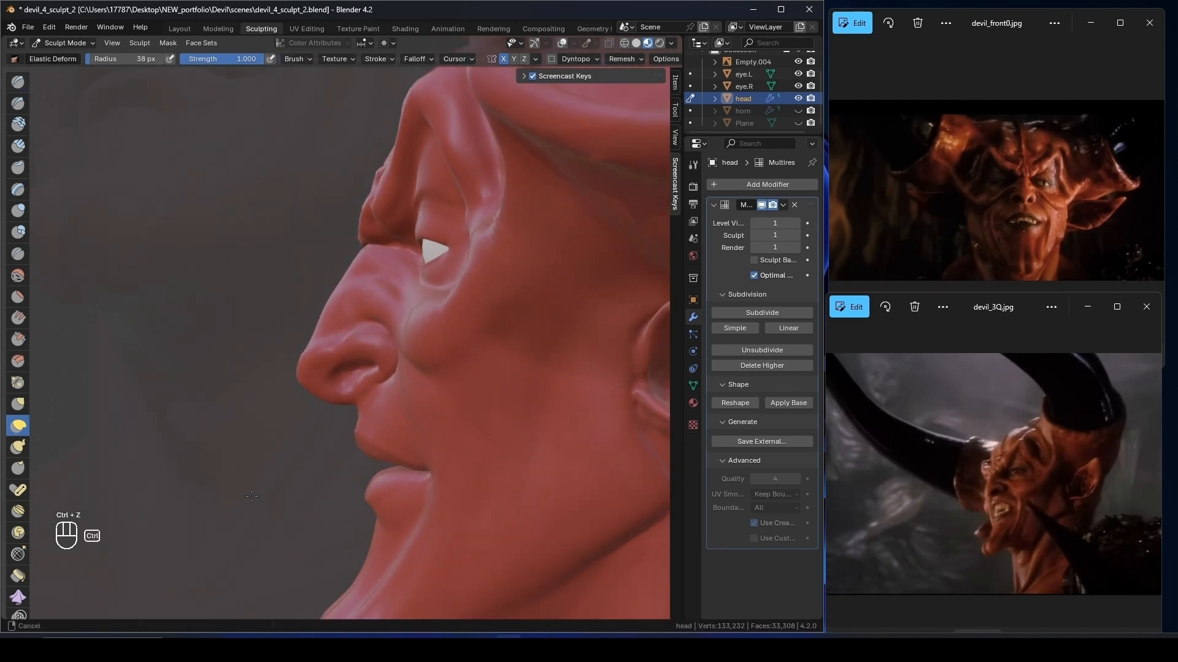
pyautogui.keyDown('shift'); pyautogui.moveTo(383, 435); pyautogui.dragTo(451, 228, button='middle'); pyautogui.keyUp('shift')
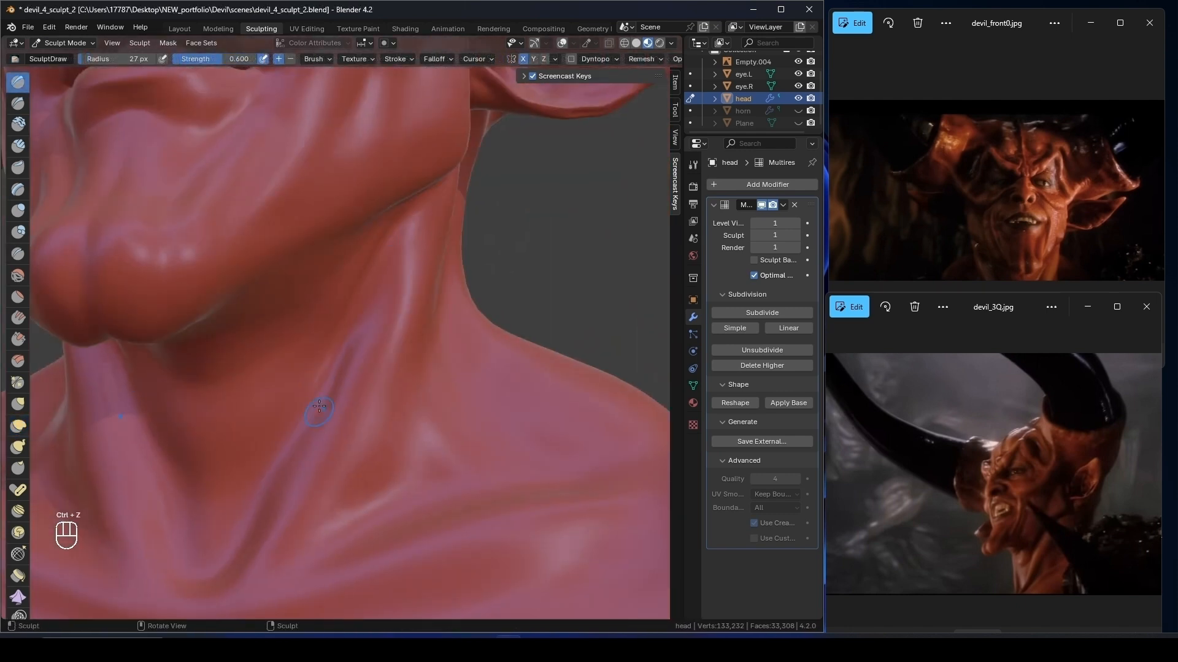
# Sculpt the neck tendons with a 27 px SculptDraw brush at strength 0.600, smooth them at 18 px, and save.
pyautogui.moveTo(319, 406)
pyautogui.mouseDown(button='middle')
pyautogui.moveTo(340, 274)
pyautogui.moveTo(301, 327)
pyautogui.moveTo(342, 255)
pyautogui.moveTo(265, 289)
pyautogui.moveTo(332, 221)
pyautogui.moveTo(486, 170)
pyautogui.moveTo(452, 187)
pyautogui.mouseUp(button='middle')
pyautogui.hotkey('ctrl', 's')
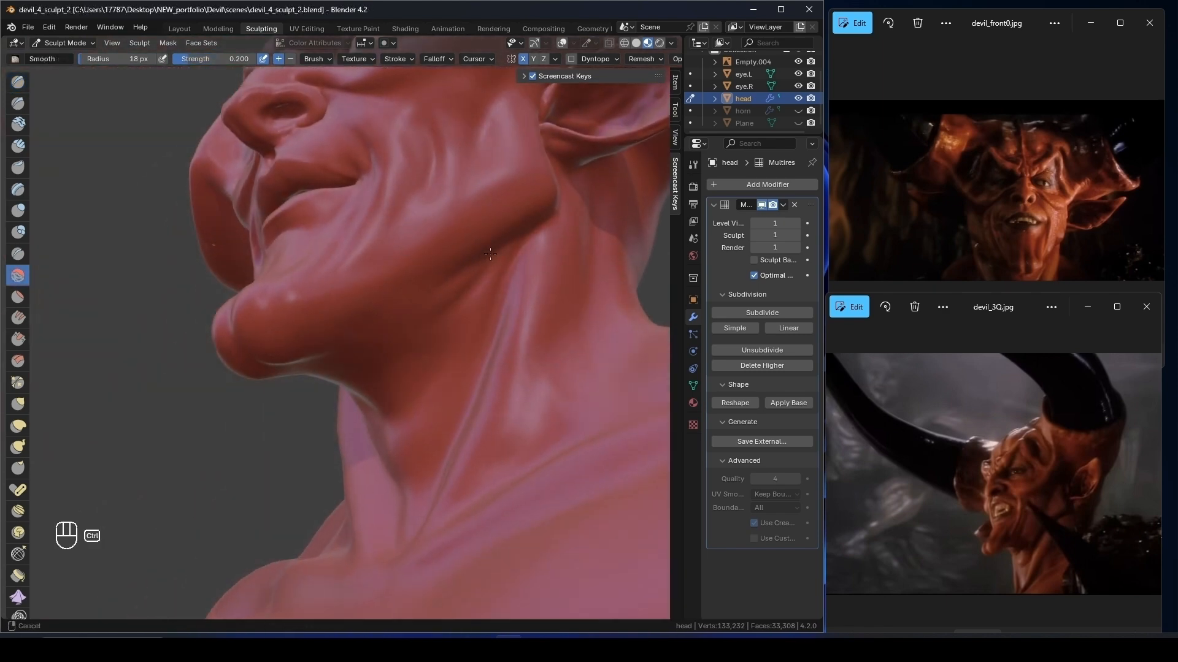
pyautogui.moveTo(402, 270)
pyautogui.keyDown('ctrl'); pyautogui.mouseDown(button='middle')
pyautogui.moveTo(407, 254)
pyautogui.moveTo(399, 288)
pyautogui.moveTo(386, 276)
pyautogui.mouseUp(button='middle'); pyautogui.keyUp('ctrl')
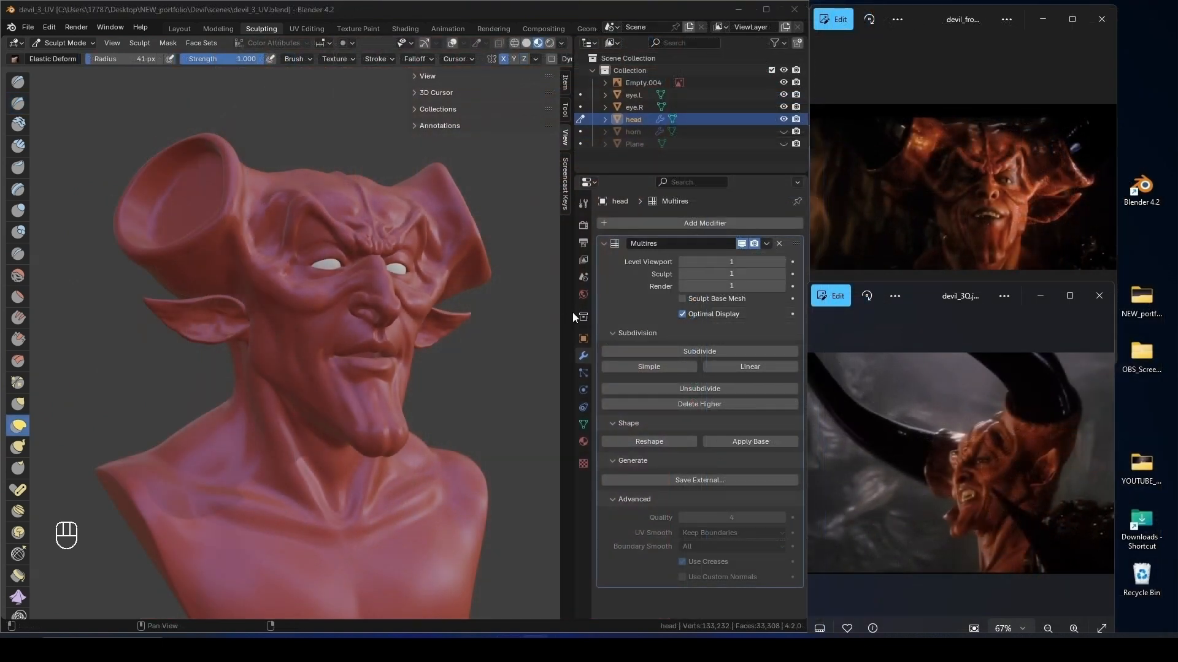
# Enlarge the outliner area and look through the Elastic Deform brush's tool, brush and stroke settings.
pyautogui.moveTo(574, 313)
pyautogui.mouseDown()
pyautogui.moveTo(800, 314)
pyautogui.moveTo(239, 313)
pyautogui.moveTo(746, 318)
pyautogui.moveTo(572, 316)
pyautogui.mouseUp()
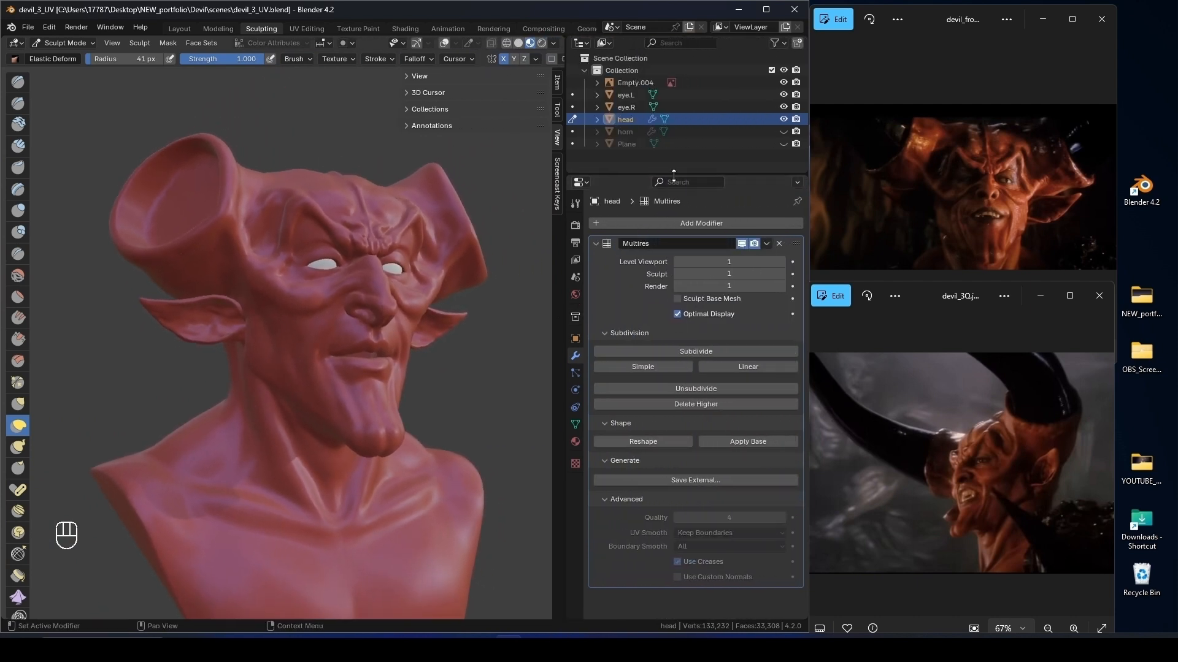
pyautogui.moveTo(674, 175); pyautogui.dragTo(672, 239)
pyautogui.click(557, 184)
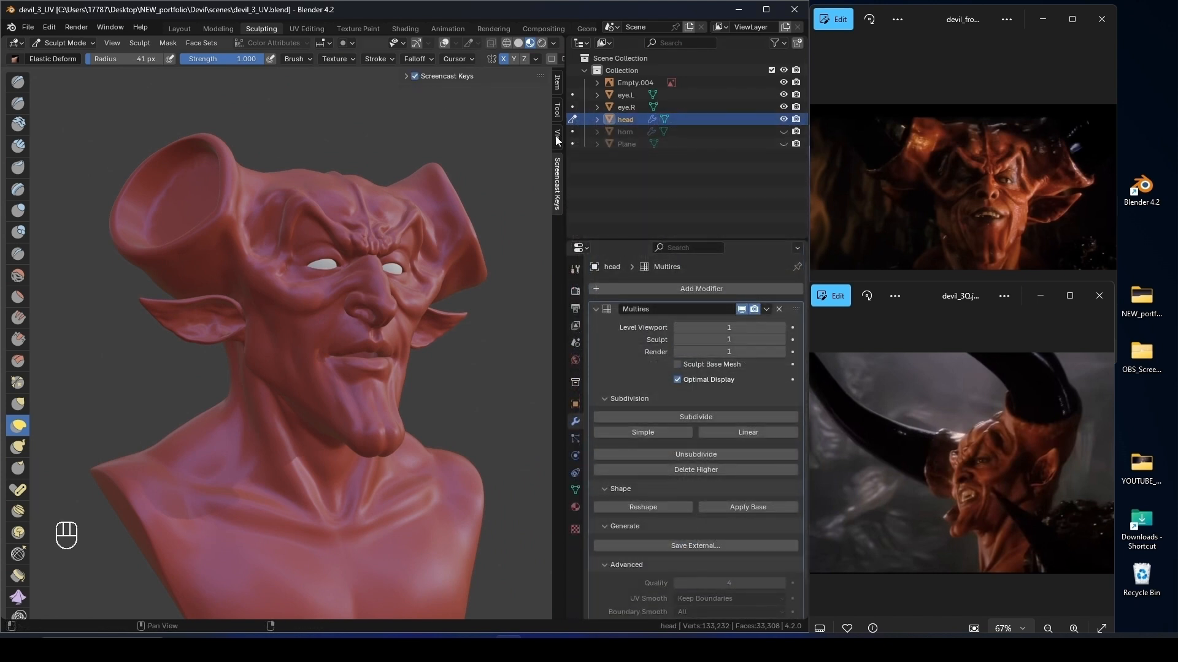
pyautogui.click(557, 112)
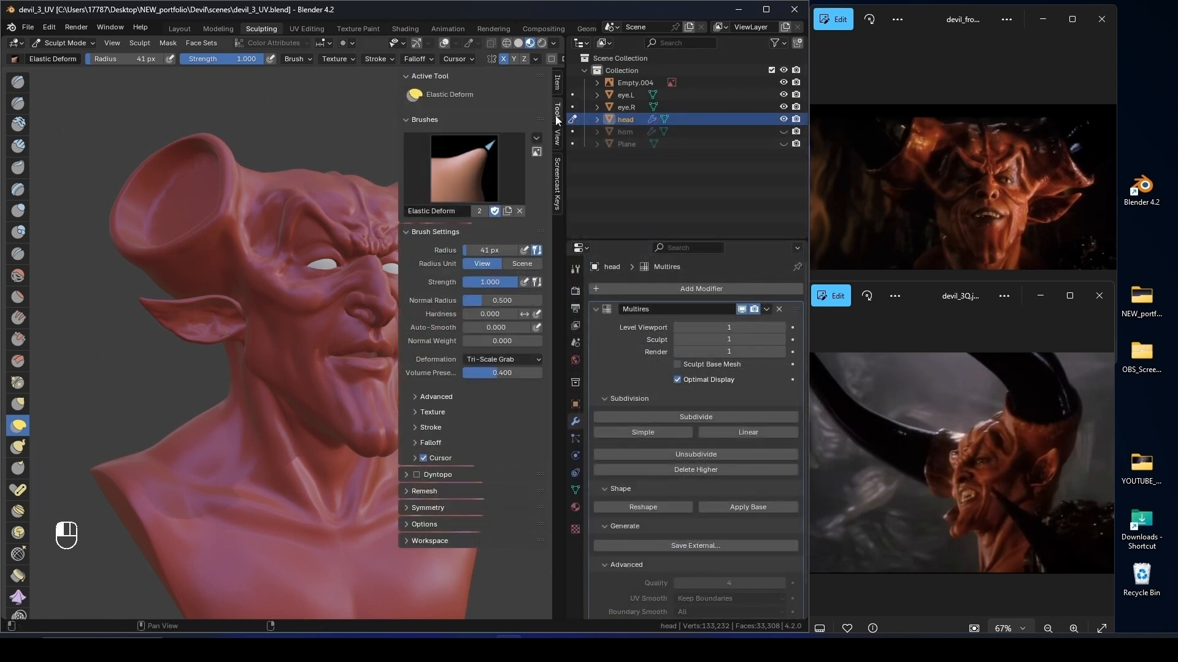
pyautogui.click(325, 58)
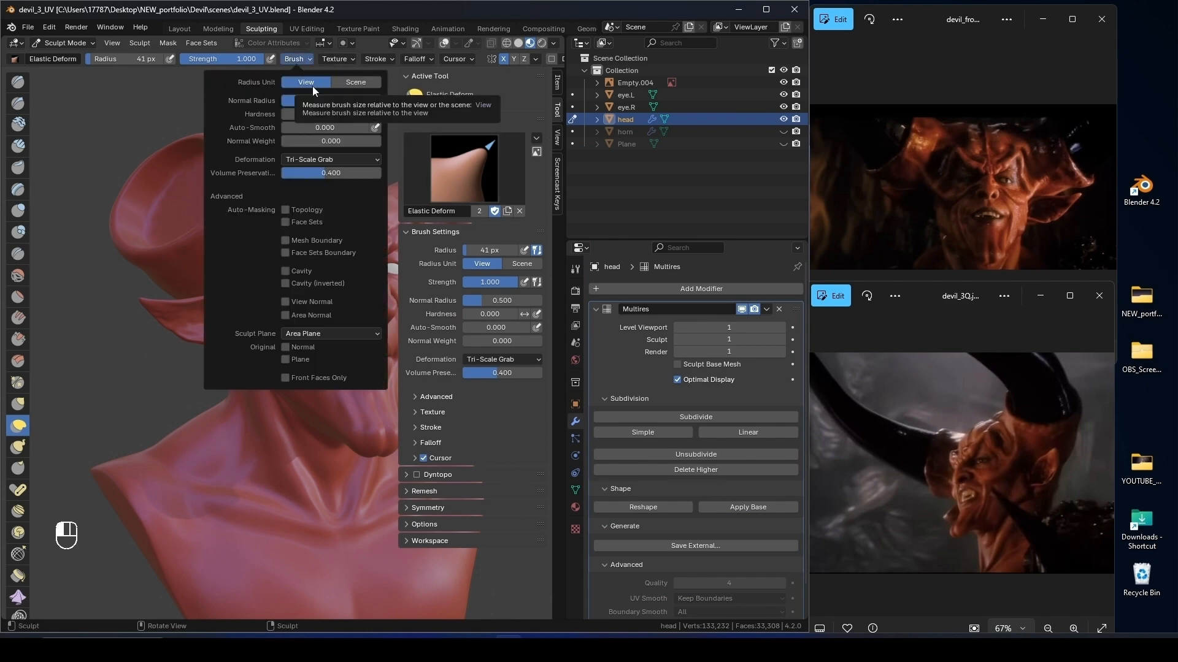
pyautogui.click(379, 58)
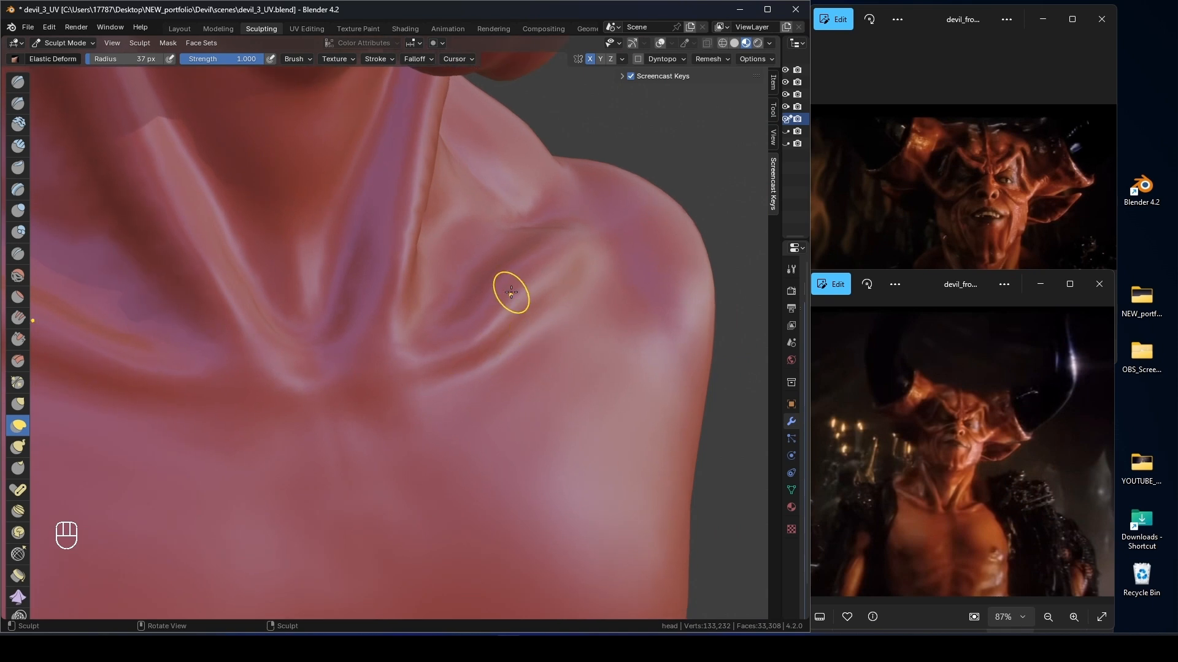
# Shape the collarbones with a 37 px SculptDraw brush at strength 0.300 and smooth them at strength 0.200.
pyautogui.moveTo(383, 381); pyautogui.dragTo(385, 369, button='middle')
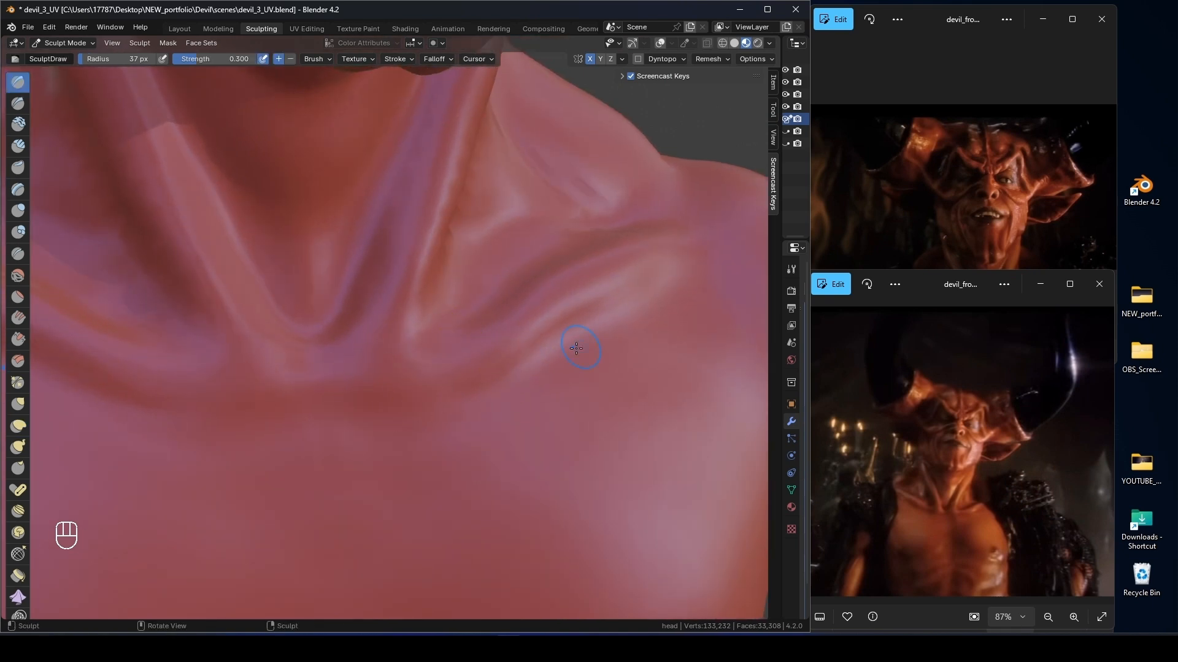
pyautogui.scroll(-3, 576, 349)
pyautogui.click(17, 276)
pyautogui.moveTo(392, 316)
pyautogui.mouseDown(button='middle')
pyautogui.moveTo(439, 369)
pyautogui.moveTo(23, 87)
pyautogui.mouseUp(button='middle')
pyautogui.moveTo(392, 385); pyautogui.dragTo(402, 382, button='middle')
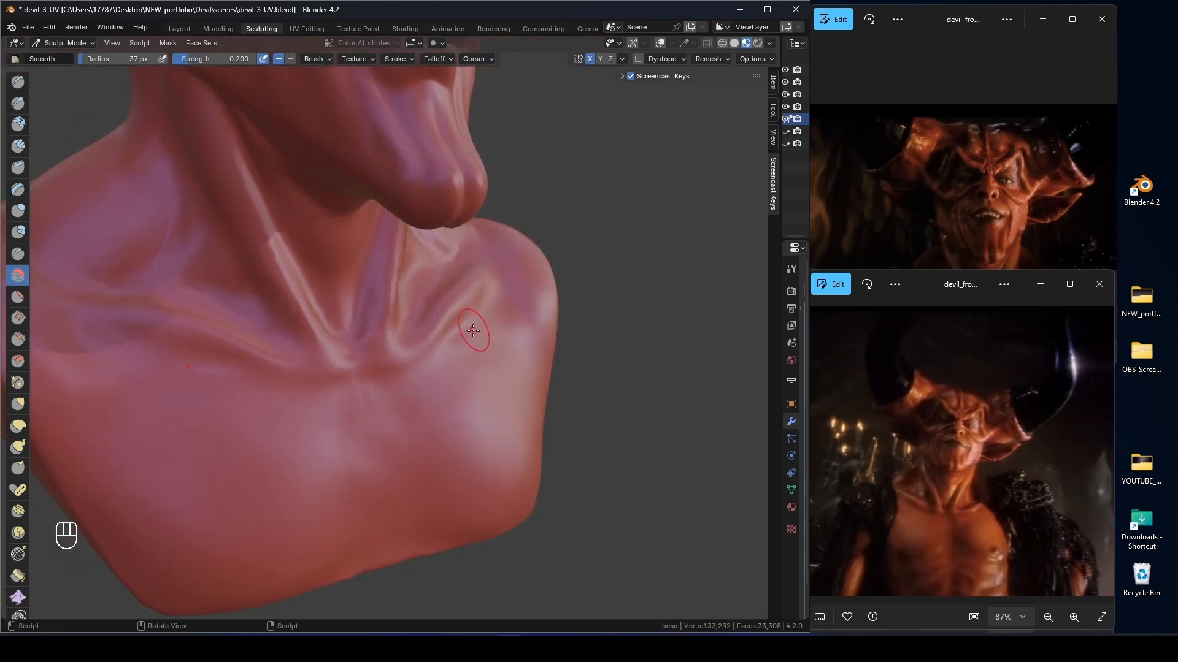
# Build up the shoulder and the side of the neck with a 37 px SculptDraw brush at strength 0.300, and smooth the transitions.
pyautogui.moveTo(473, 330)
pyautogui.mouseDown(button='middle')
pyautogui.moveTo(413, 356)
pyautogui.moveTo(391, 384)
pyautogui.mouseUp(button='middle')
pyautogui.press('x')
pyautogui.moveTo(394, 430)
pyautogui.mouseDown(button='middle')
pyautogui.moveTo(399, 255)
pyautogui.moveTo(583, 251)
pyautogui.moveTo(428, 273)
pyautogui.moveTo(406, 264)
pyautogui.mouseUp(button='middle')
pyautogui.moveTo(406, 264); pyautogui.dragTo(650, 282, button='middle')
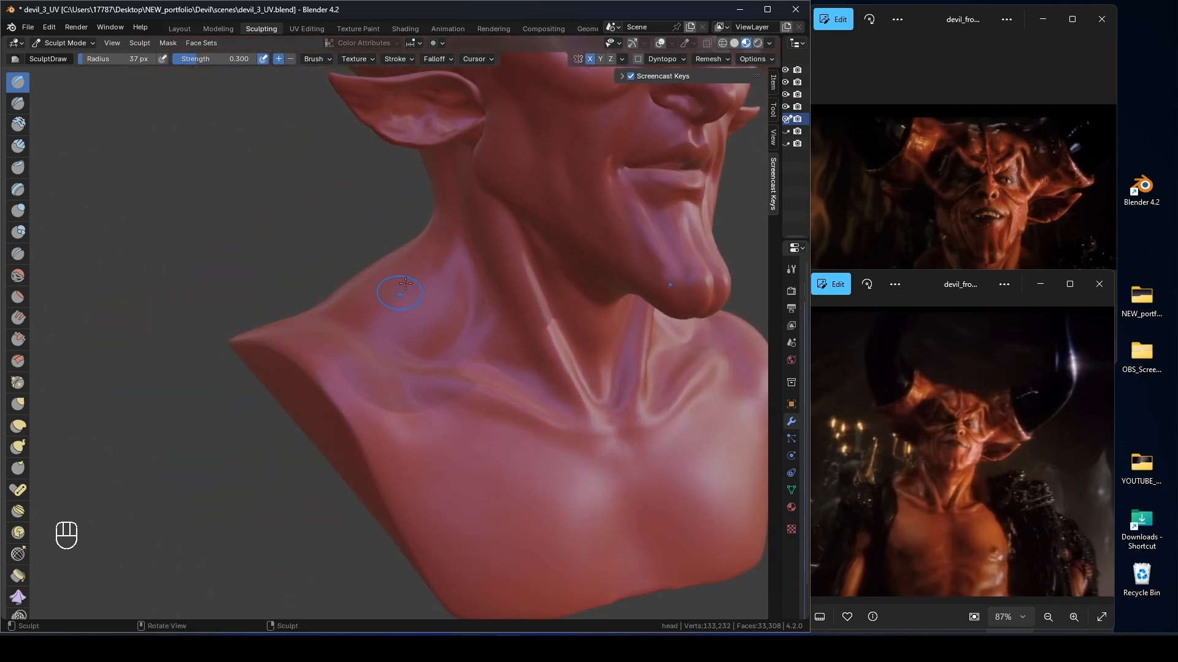
pyautogui.hotkey('shift', 's')
pyautogui.moveTo(416, 282); pyautogui.dragTo(348, 314, button='middle')
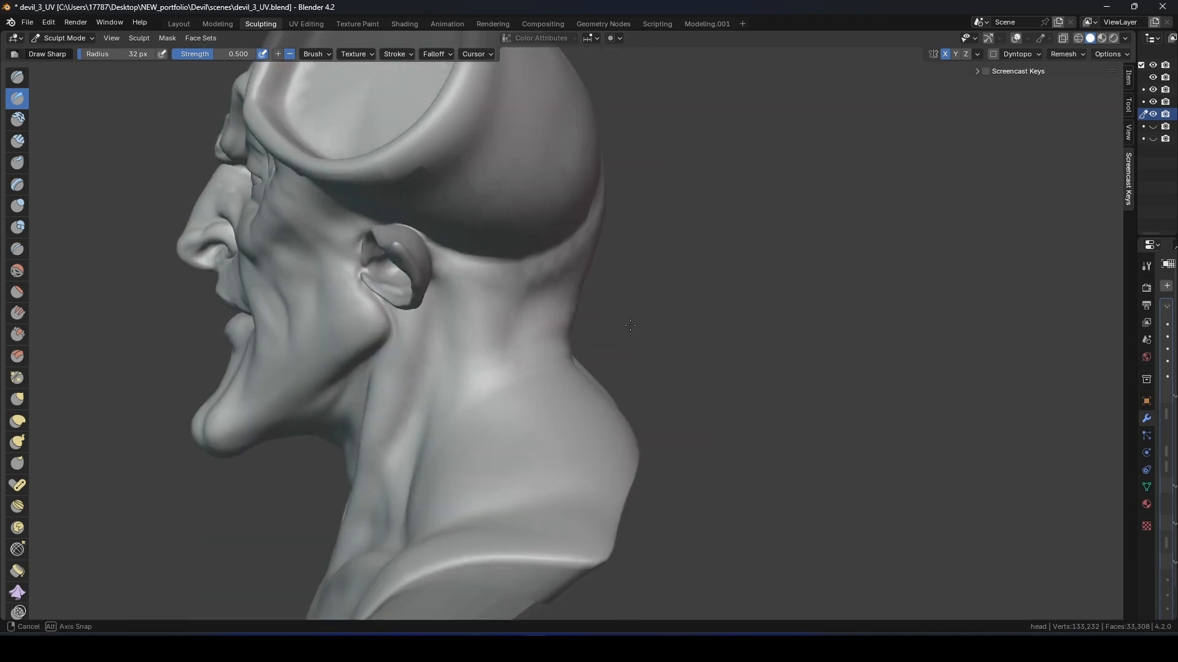
# Examine the neck, jaw and back of the head from the side and rear, and the whole bust from the front.
pyautogui.moveTo(405, 413); pyautogui.dragTo(434, 375, button='middle')
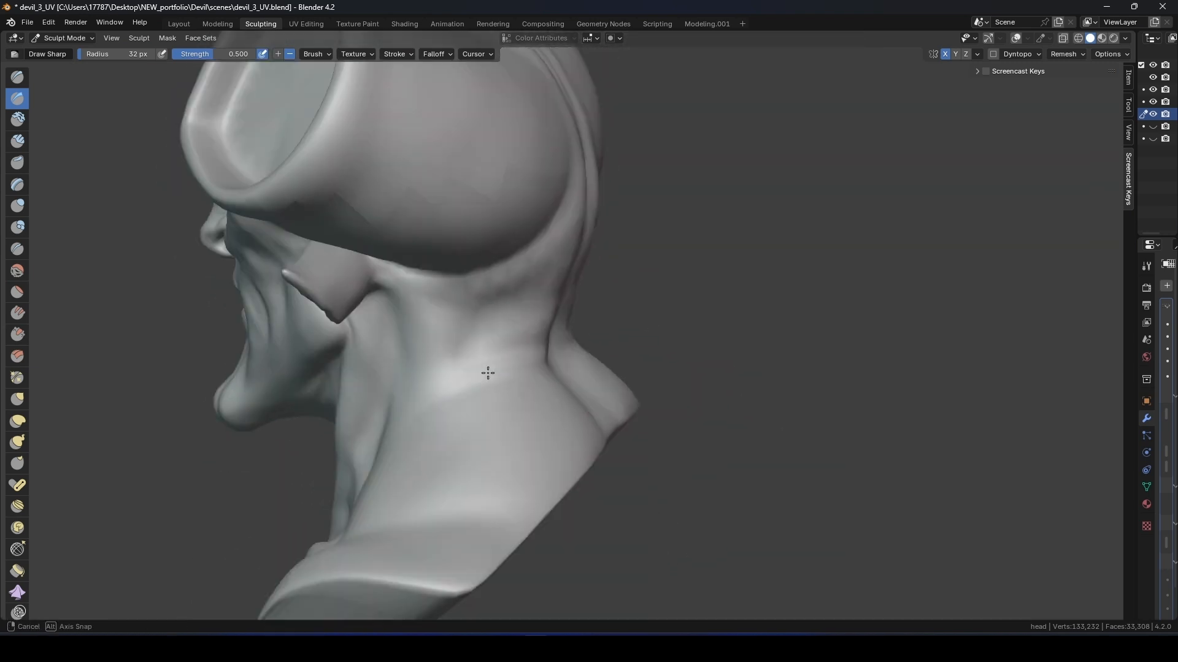
pyautogui.moveTo(609, 380); pyautogui.dragTo(514, 317, button='middle')
pyautogui.moveTo(518, 383); pyautogui.dragTo(428, 411, button='middle')
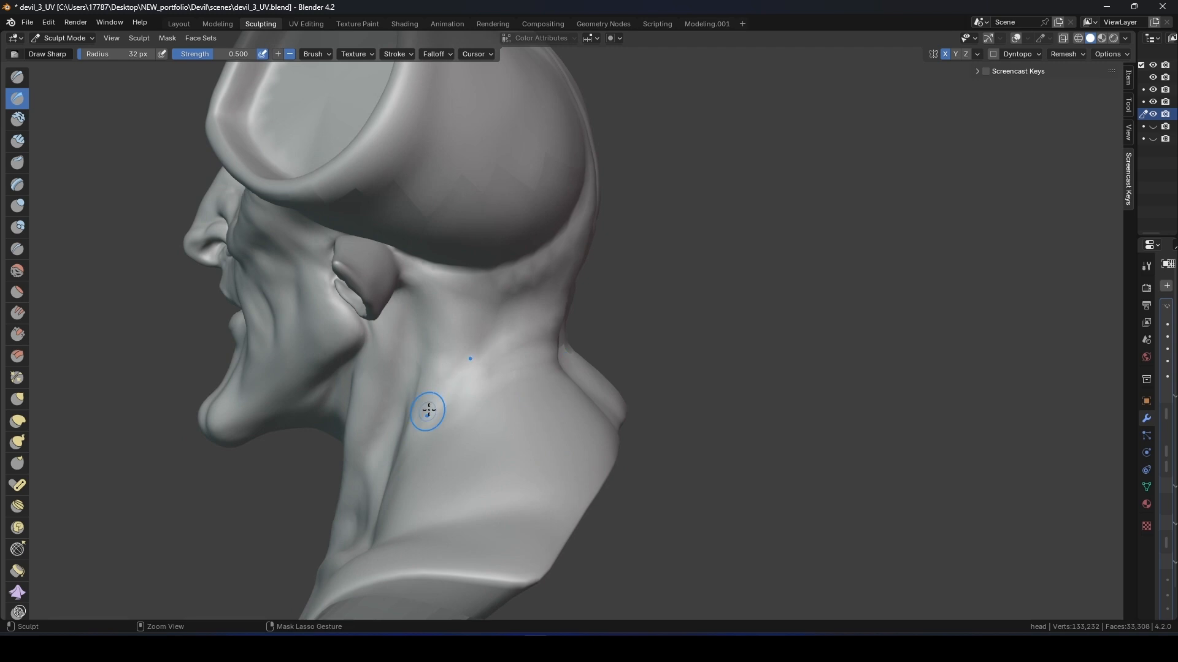
pyautogui.moveTo(525, 350)
pyautogui.mouseDown(button='middle')
pyautogui.moveTo(380, 407)
pyautogui.moveTo(554, 396)
pyautogui.moveTo(604, 381)
pyautogui.moveTo(617, 317)
pyautogui.moveTo(597, 220)
pyautogui.moveTo(581, 252)
pyautogui.mouseUp(button='middle')
pyautogui.scroll(4, 581, 252)
pyautogui.scroll(-5, 473, 192)
pyautogui.moveTo(473, 192); pyautogui.dragTo(728, 283, button='middle')
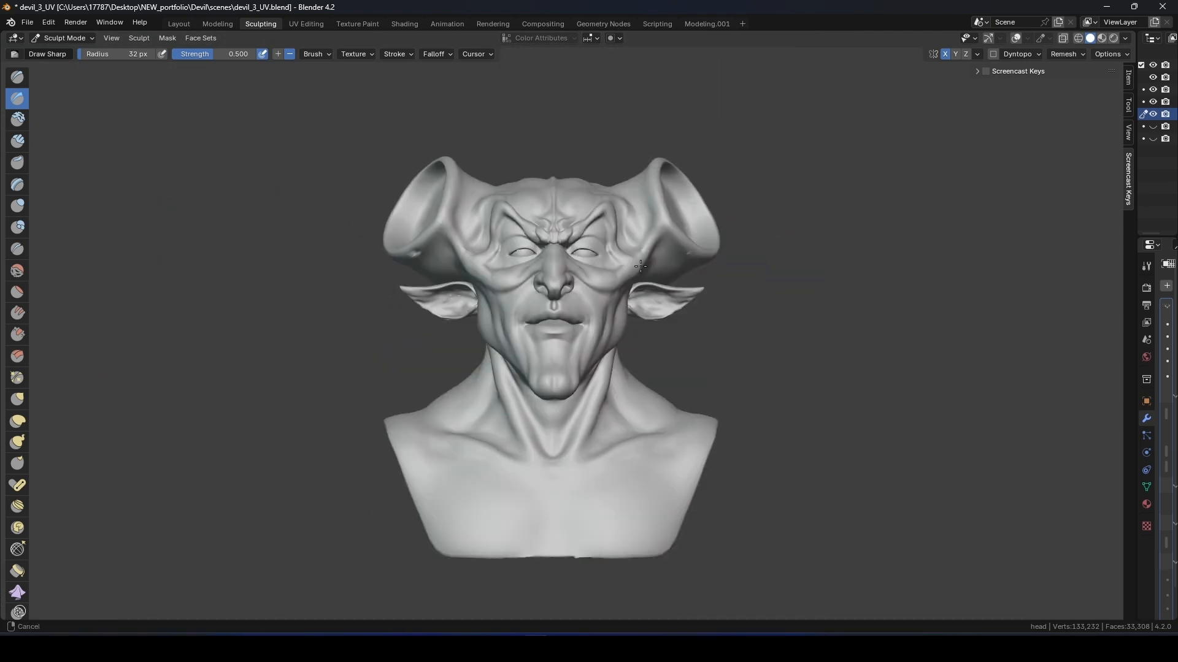
pyautogui.keyDown('ctrl'); pyautogui.moveTo(640, 266); pyautogui.dragTo(613, 219, button='middle'); pyautogui.keyUp('ctrl')
# Choose the Smooth brush and display the wireframe on the devil's face around the eyes and ear.
pyautogui.press('s')
pyautogui.moveTo(114, 249)
pyautogui.keyDown('shift'); pyautogui.mouseDown(button='middle')
pyautogui.moveTo(223, 222)
pyautogui.moveTo(371, 264)
pyautogui.mouseUp(button='middle'); pyautogui.keyUp('shift')
pyautogui.click(1078, 38)
pyautogui.moveTo(381, 202)
pyautogui.mouseDown(button='middle')
pyautogui.moveTo(460, 257)
pyautogui.moveTo(471, 229)
pyautogui.moveTo(437, 214)
pyautogui.moveTo(389, 218)
pyautogui.mouseUp(button='middle')
pyautogui.press('g')
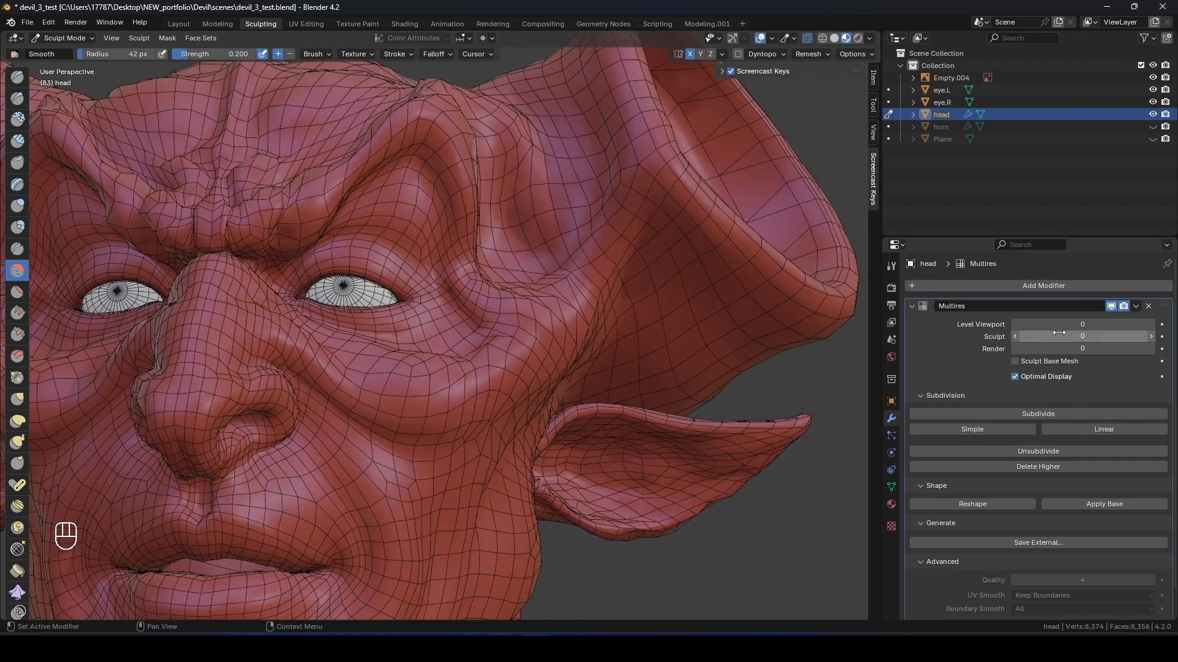
# Set the head's Multires viewport, sculpt and render levels to 1 and save the file.
pyautogui.click(722, 54)
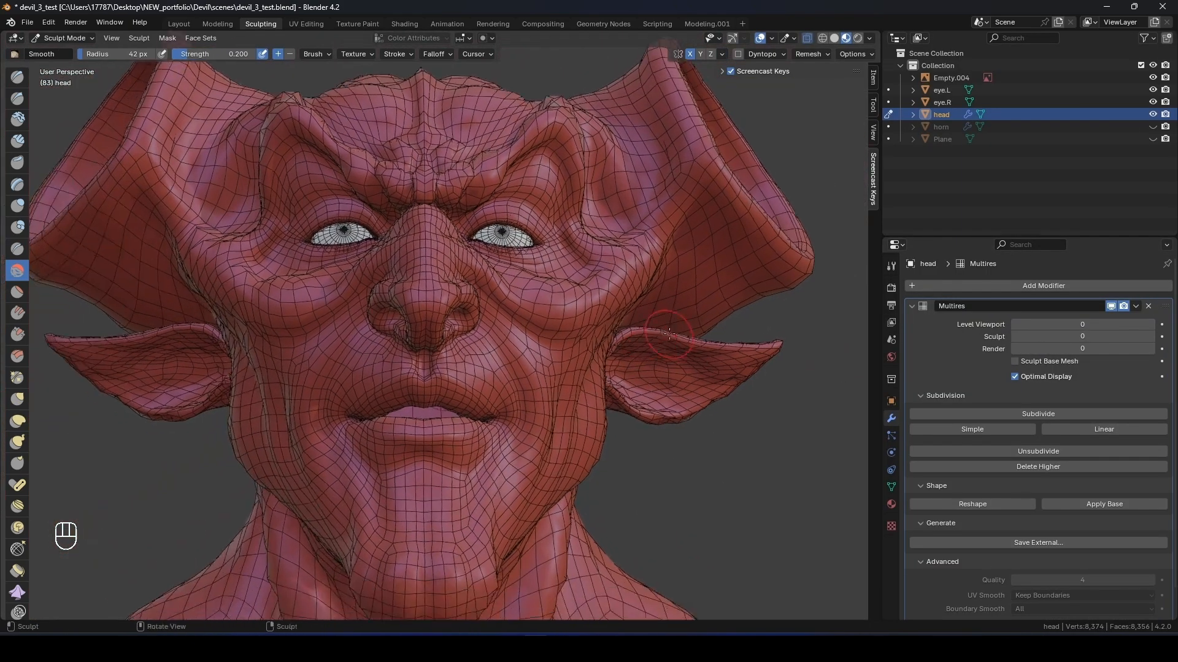
pyautogui.moveTo(1059, 324); pyautogui.dragTo(1059, 347)
pyautogui.write('1')
pyautogui.press('Return')
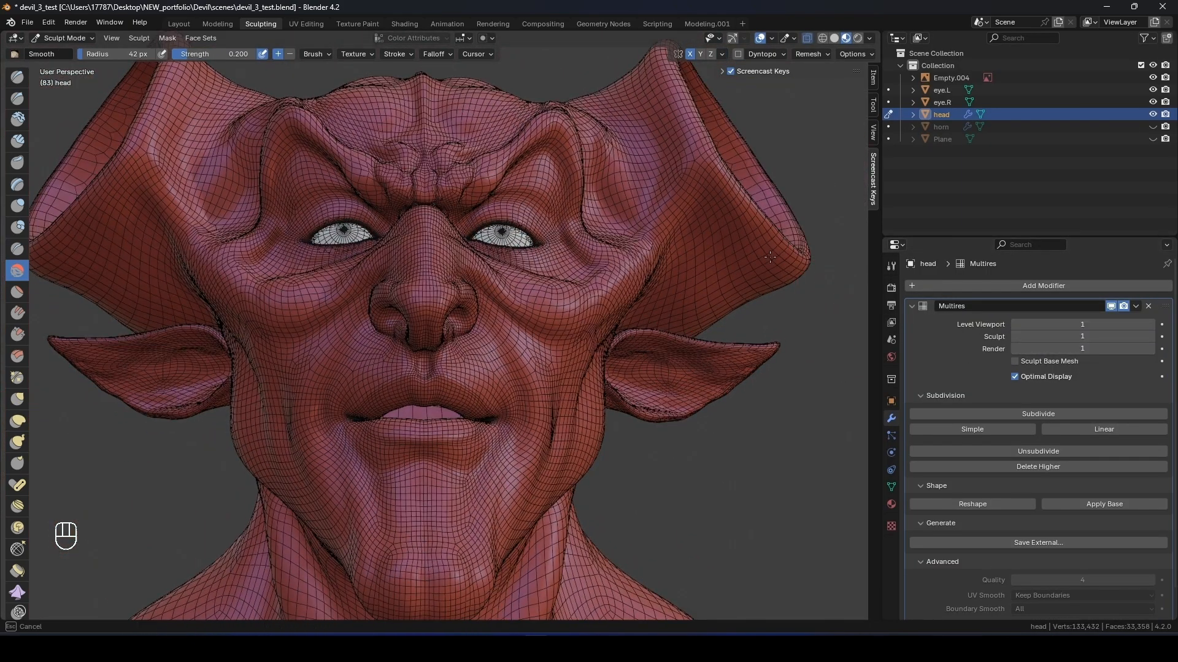
pyautogui.hotkey('ctrl', 's')
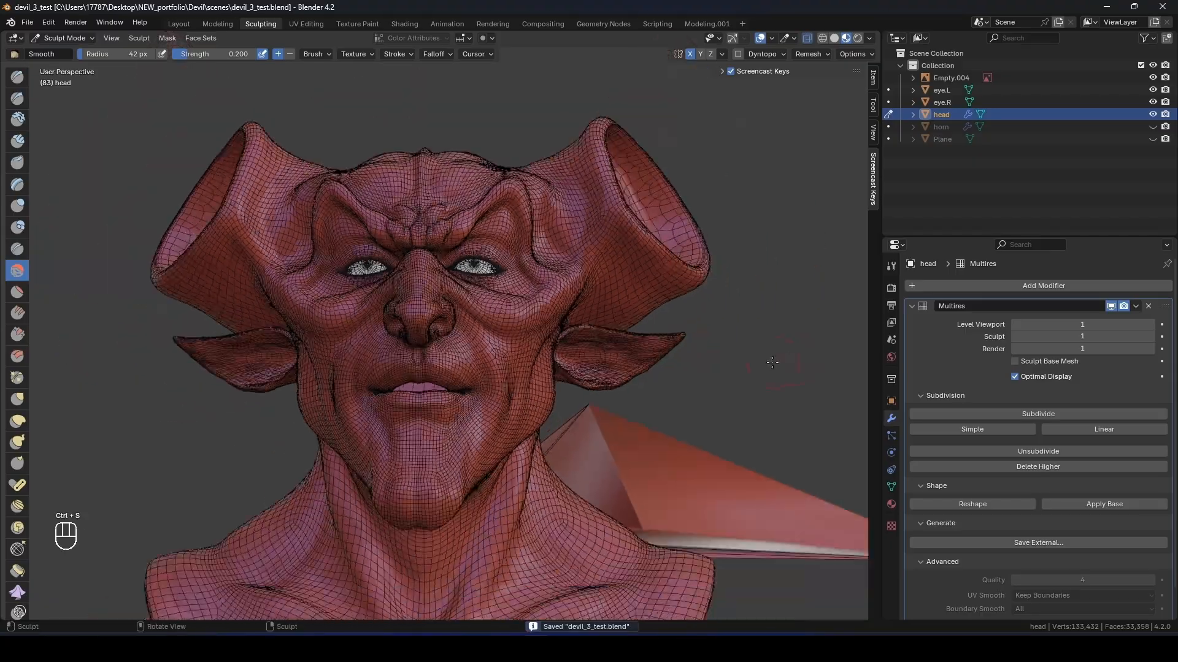
# Set the head's Multires viewport, sculpt and render levels to 0.
pyautogui.moveTo(775, 250); pyautogui.dragTo(730, 253, button='middle')
pyautogui.scroll(4, 447, 306)
pyautogui.click(722, 54)
pyautogui.moveTo(1067, 324); pyautogui.dragTo(1067, 347)
pyautogui.write('0')
pyautogui.press('Return')
pyautogui.scroll(-4, 448, 325)
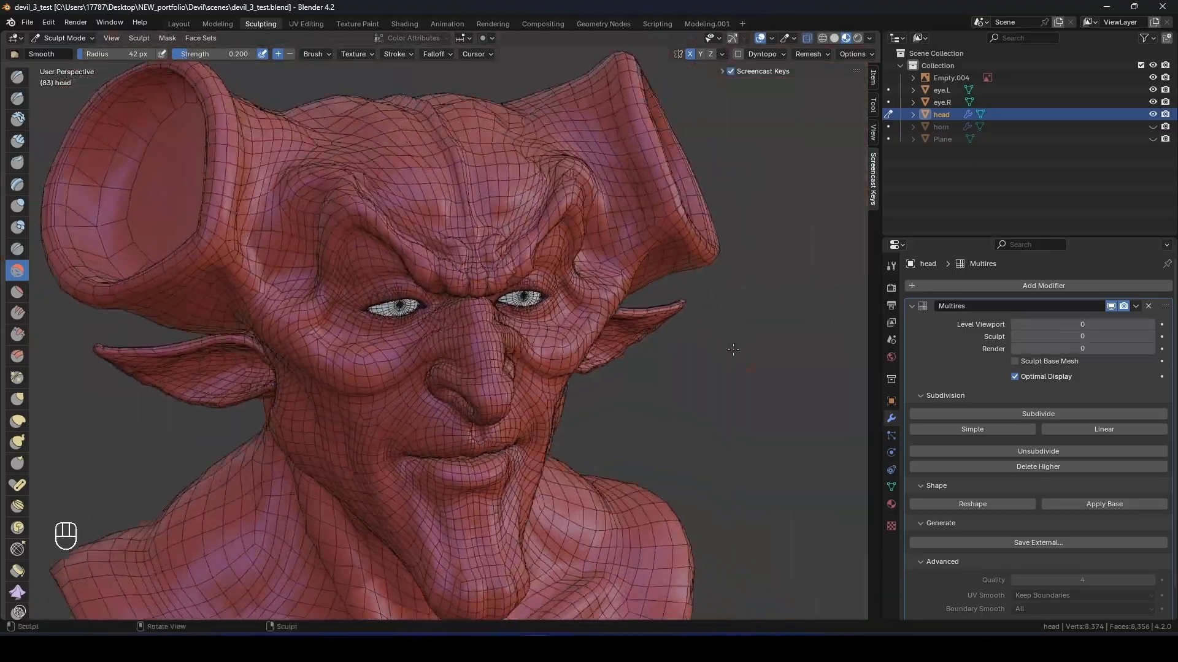
# Examine the devil bust from several angles at Multires level 0, with and without the wireframe overlay.
pyautogui.scroll(4, 448, 325)
pyautogui.scroll(-4, 614, 331)
pyautogui.moveTo(448, 325); pyautogui.dragTo(754, 344, button='middle')
pyautogui.scroll(5, 614, 331)
pyautogui.scroll(-4, 755, 344)
pyautogui.click(760, 38)
pyautogui.moveTo(674, 245); pyautogui.dragTo(619, 246, button='middle')
pyautogui.scroll(-3, 619, 246)
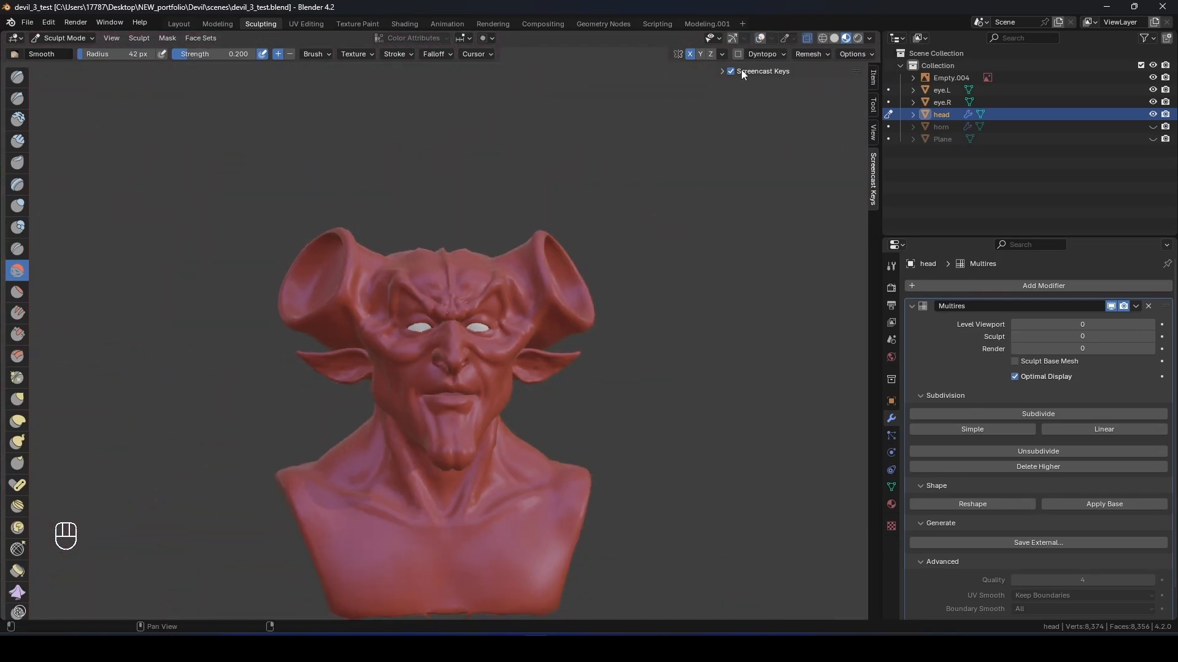
pyautogui.scroll(4, 767, 270)
pyautogui.moveTo(766, 269); pyautogui.dragTo(761, 305, button='middle')
pyautogui.click(760, 38)
pyautogui.scroll(5, 736, 270)
pyautogui.scroll(-3, 723, 294)
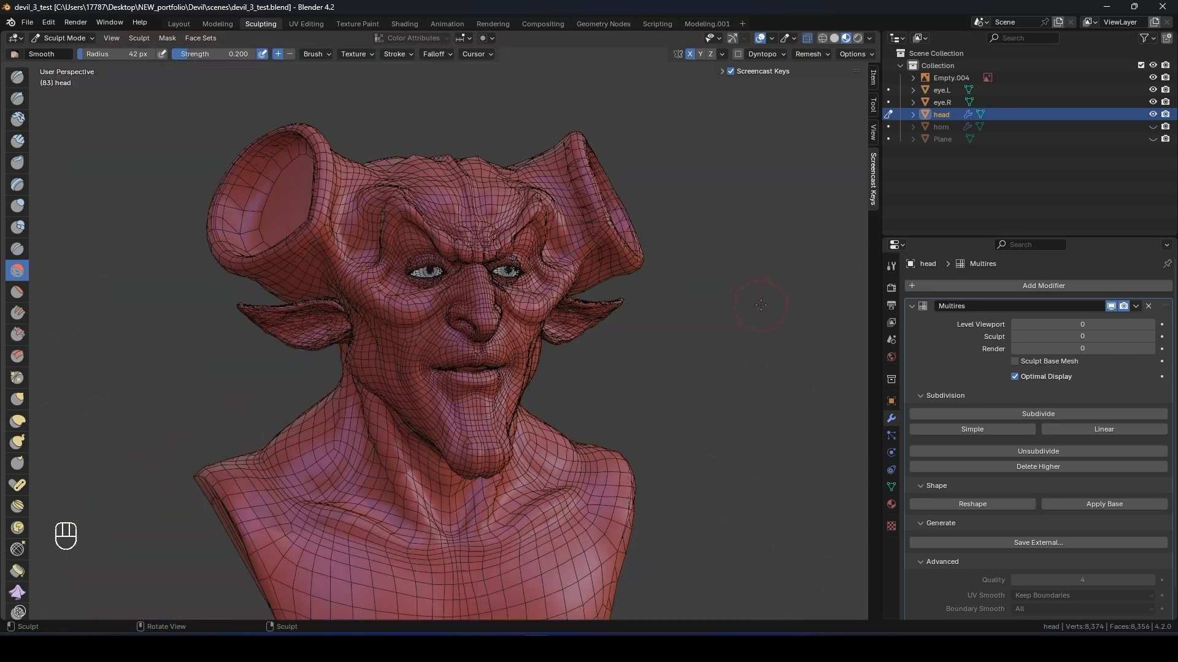
pyautogui.click(1038, 414)
pyautogui.moveTo(687, 289); pyautogui.dragTo(638, 252, button='middle')
pyautogui.hotkey('ctrl', 'z')
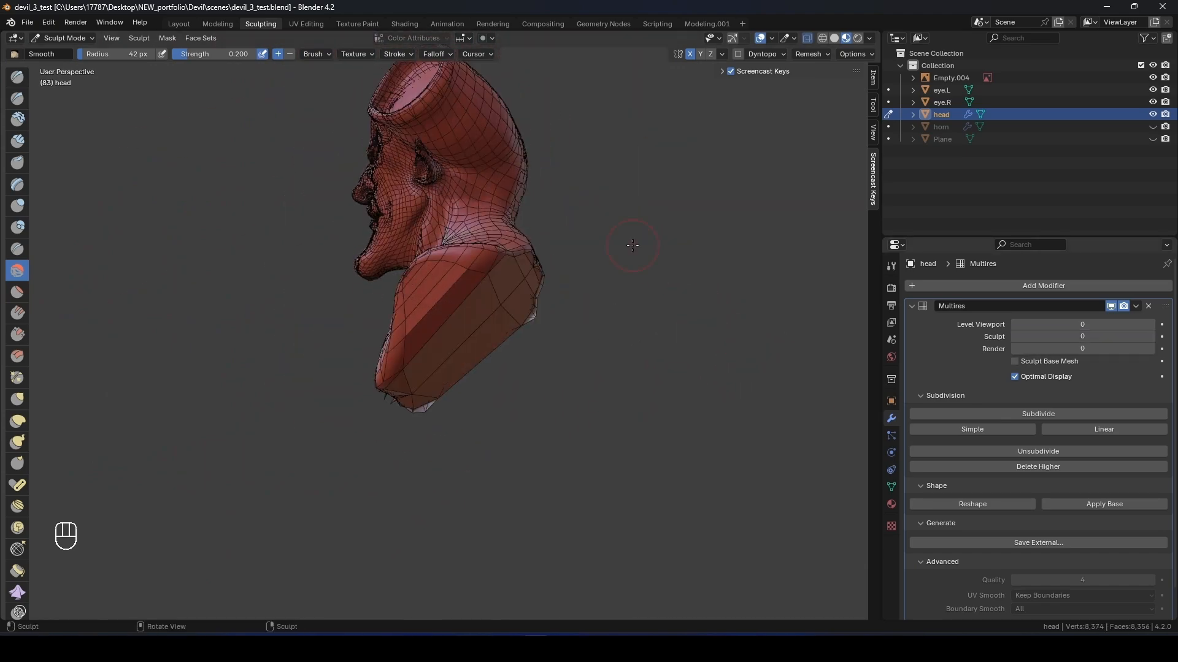
# In Edit Mode, select and delete the large faces that close off the back of the bust.
pyautogui.scroll(4, 491, 295)
pyautogui.moveTo(442, 289); pyautogui.dragTo(582, 341, button='middle')
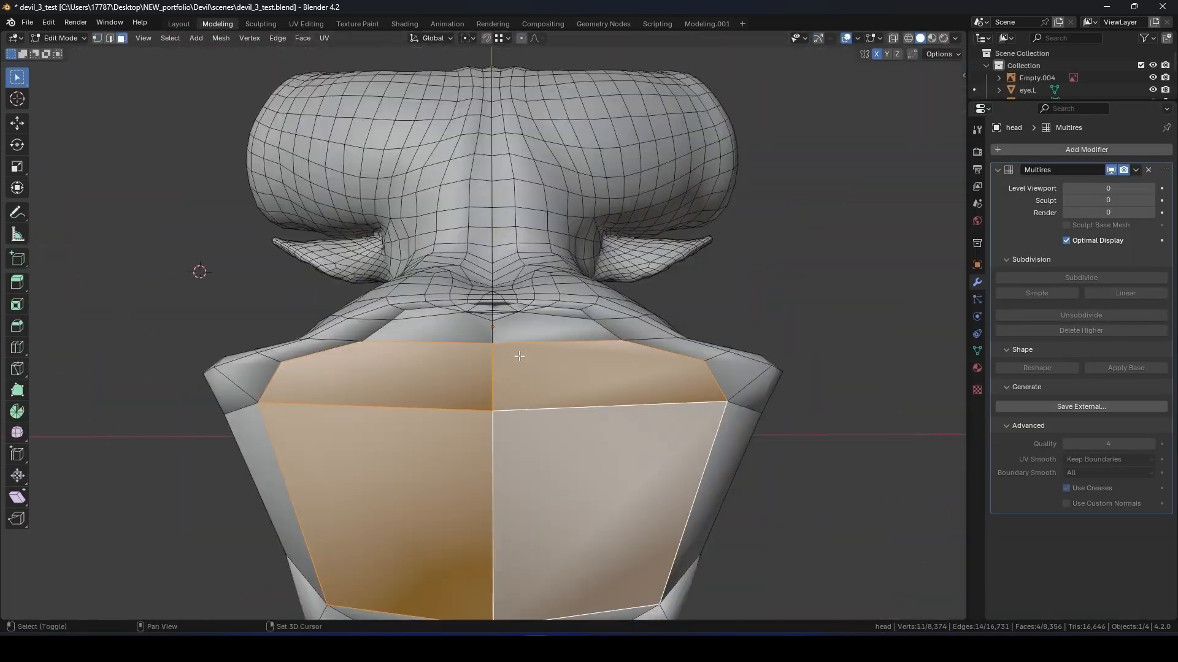
pyautogui.moveTo(198, 268)
pyautogui.mouseDown(button='middle')
pyautogui.moveTo(218, 158)
pyautogui.moveTo(508, 169)
pyautogui.moveTo(819, 383)
pyautogui.moveTo(736, 392)
pyautogui.moveTo(676, 323)
pyautogui.moveTo(491, 386)
pyautogui.moveTo(535, 294)
pyautogui.moveTo(529, 225)
pyautogui.moveTo(577, 408)
pyautogui.mouseUp(button='middle')
pyautogui.keyDown('ctrl'); pyautogui.click(819, 383); pyautogui.keyUp('ctrl')
pyautogui.press('x')
pyautogui.click(676, 324)
# Delete the remaining strips of inner faces along the rim behind the shoulders and chest, and save the file.
pyautogui.click(457, 328)
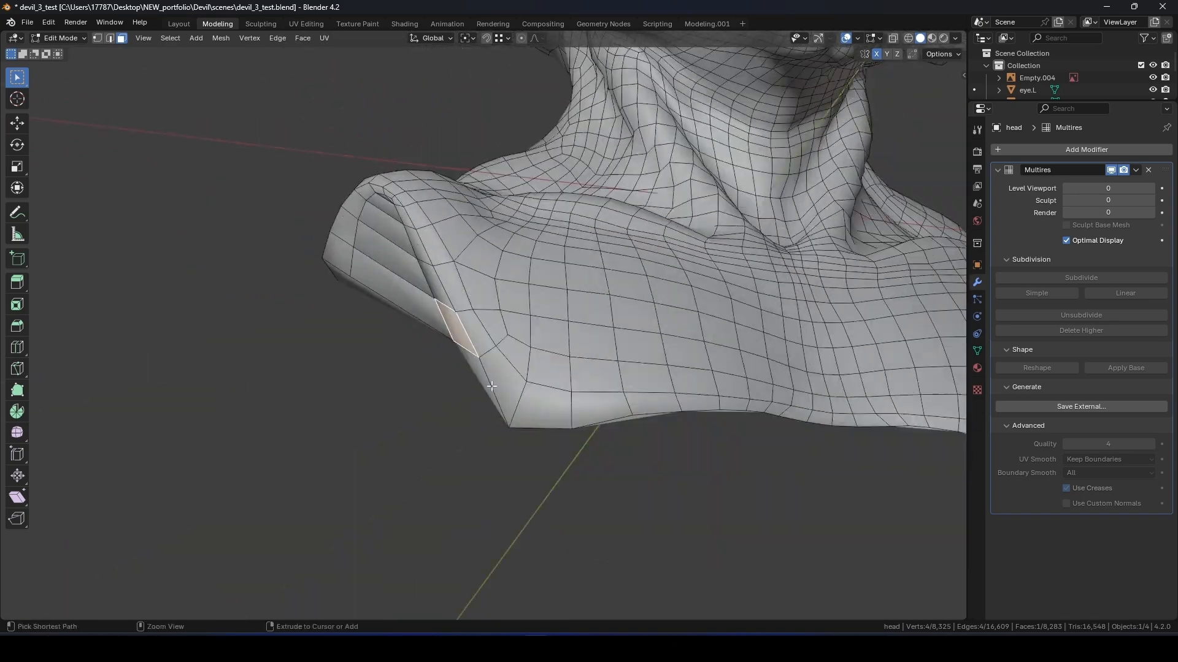
pyautogui.press('x')
pyautogui.click(535, 300)
pyautogui.keyDown('shift'); pyautogui.click(529, 225); pyautogui.keyUp('shift')
pyautogui.keyDown('ctrl'); pyautogui.click(503, 568); pyautogui.keyUp('ctrl')
pyautogui.keyDown('shift'); pyautogui.click(623, 382); pyautogui.keyUp('shift')
pyautogui.keyDown('shift'); pyautogui.moveTo(622, 373); pyautogui.dragTo(594, 213, button='middle'); pyautogui.keyUp('shift')
pyautogui.press('x')
pyautogui.click(594, 214)
pyautogui.press('x')
pyautogui.click(590, 145)
pyautogui.moveTo(590, 145); pyautogui.dragTo(791, 172, button='middle')
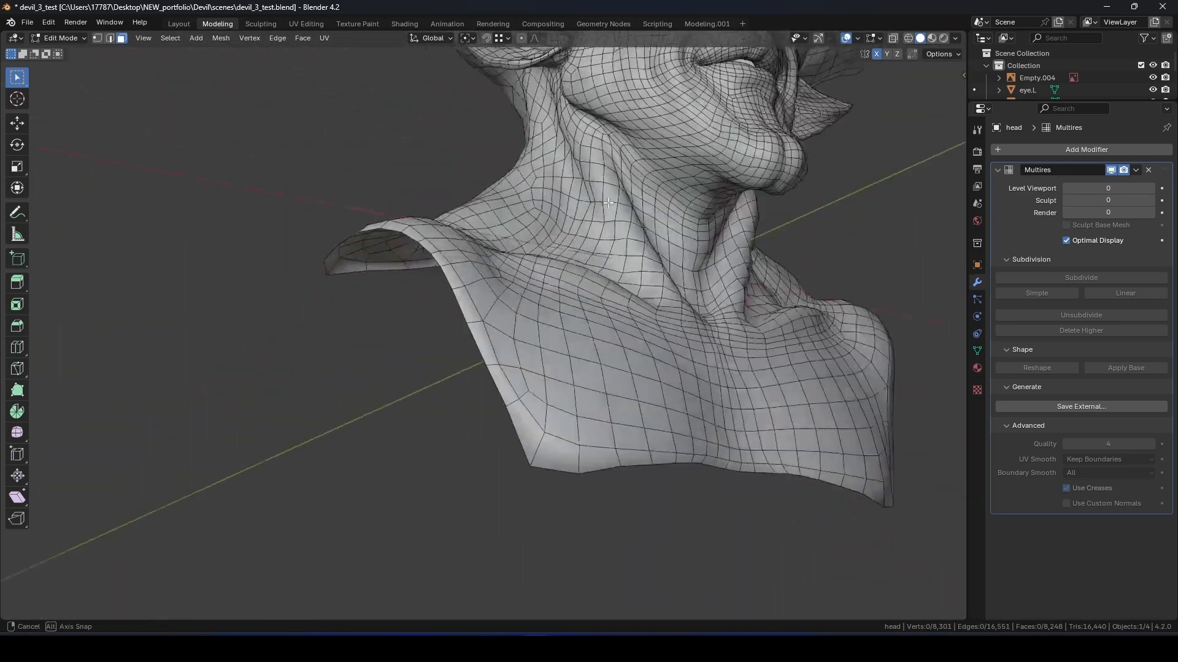
pyautogui.hotkey('ctrl', 's')
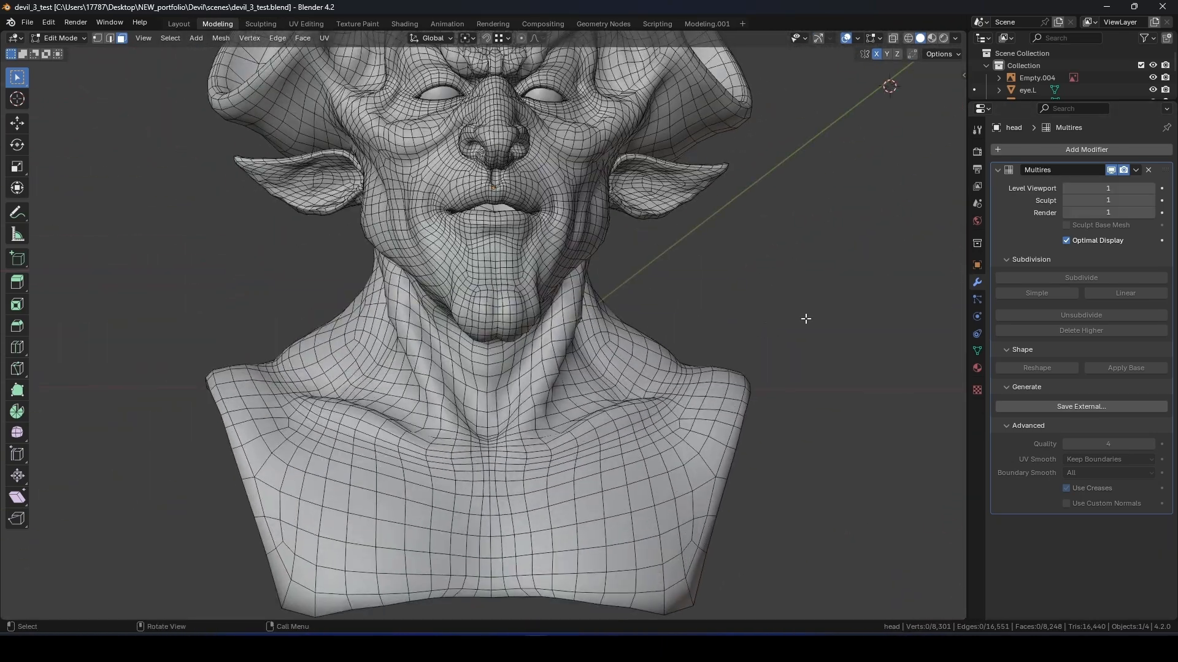
# Return to Sculpt Mode and examine the bust's open underside and the Multires geometry there.
pyautogui.click(261, 23)
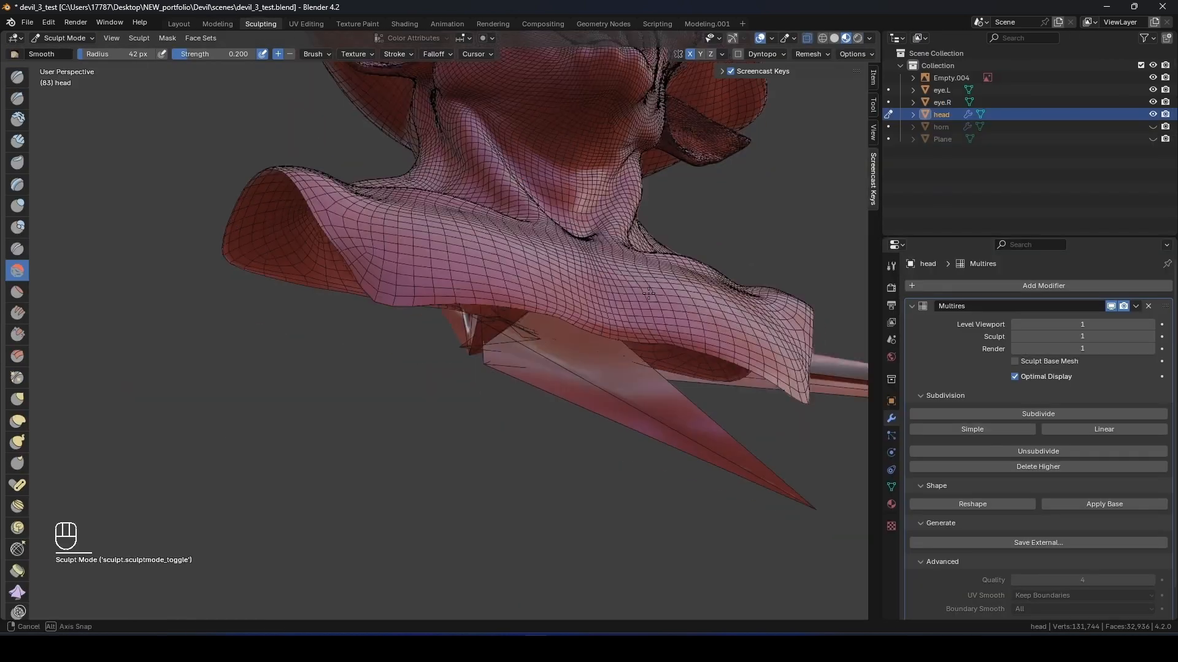
pyautogui.moveTo(1092, 324)
pyautogui.mouseDown()
pyautogui.moveTo(1068, 348)
pyautogui.moveTo(1085, 348)
pyautogui.mouseUp()
pyautogui.click(722, 54)
pyautogui.click(730, 276)
pyautogui.keyDown('ctrl'); pyautogui.moveTo(682, 306); pyautogui.dragTo(570, 344, button='middle'); pyautogui.keyUp('ctrl')
pyautogui.press('pagedown')
pyautogui.scroll(5, 566, 365)
pyautogui.moveTo(570, 343); pyautogui.dragTo(561, 314, button='middle')
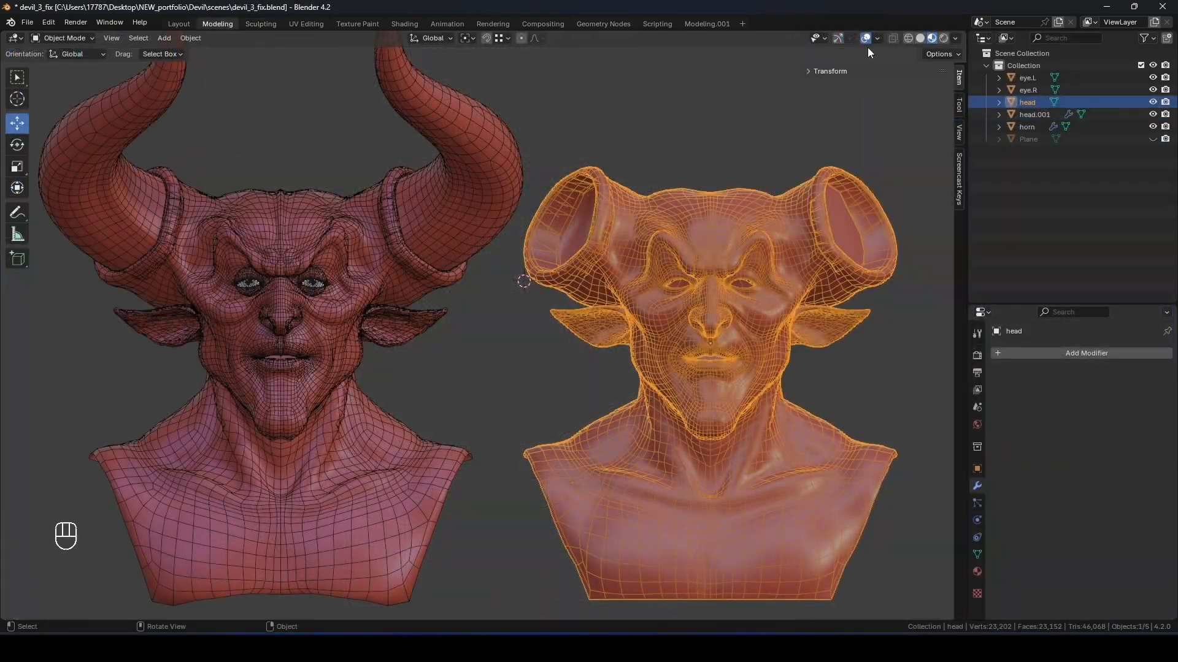
# Hide the overlays, add a Multiresolution modifier to the hornless bust and subdivide it once.
pyautogui.click(865, 38)
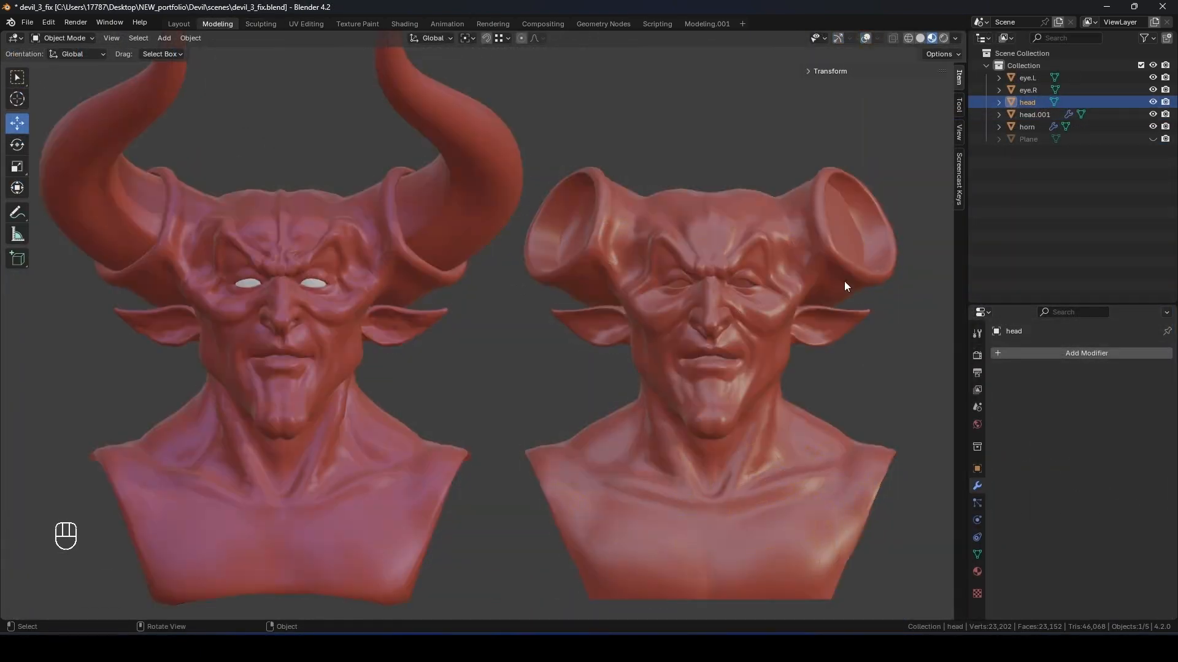
pyautogui.click(370, 322)
pyautogui.click(767, 349)
pyautogui.click(1061, 354)
pyautogui.moveTo(1061, 372)
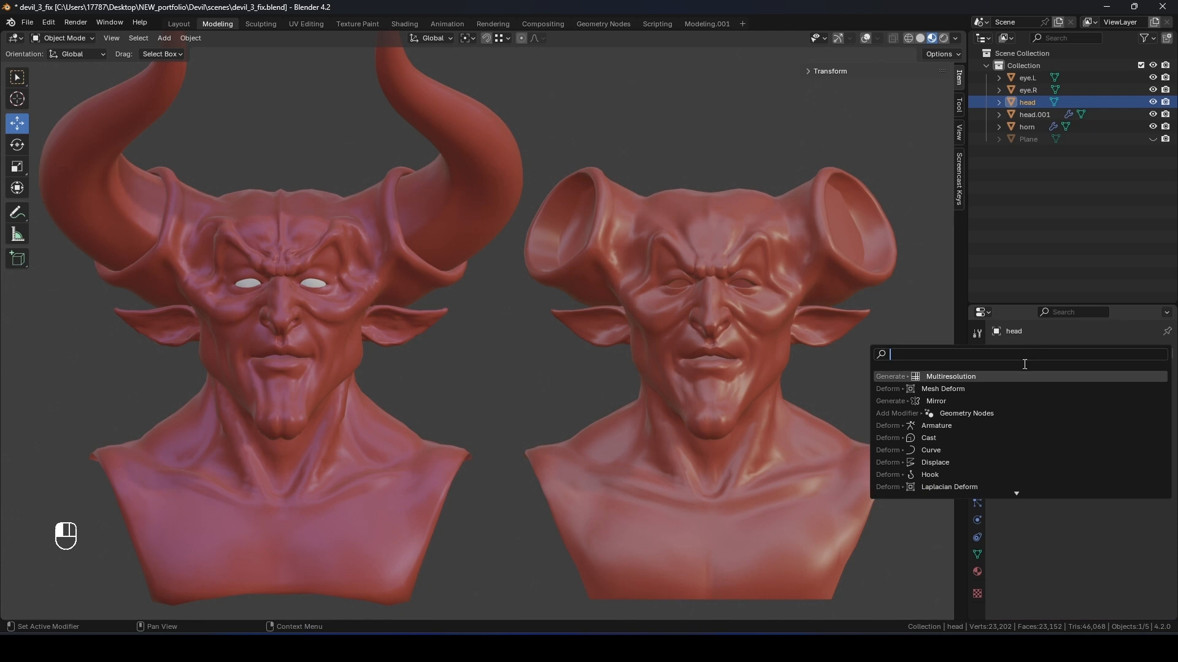
pyautogui.click(935, 376)
pyautogui.click(1047, 479)
# Set the horned bust's Multires viewport, sculpt and render levels to 1.
pyautogui.click(594, 439)
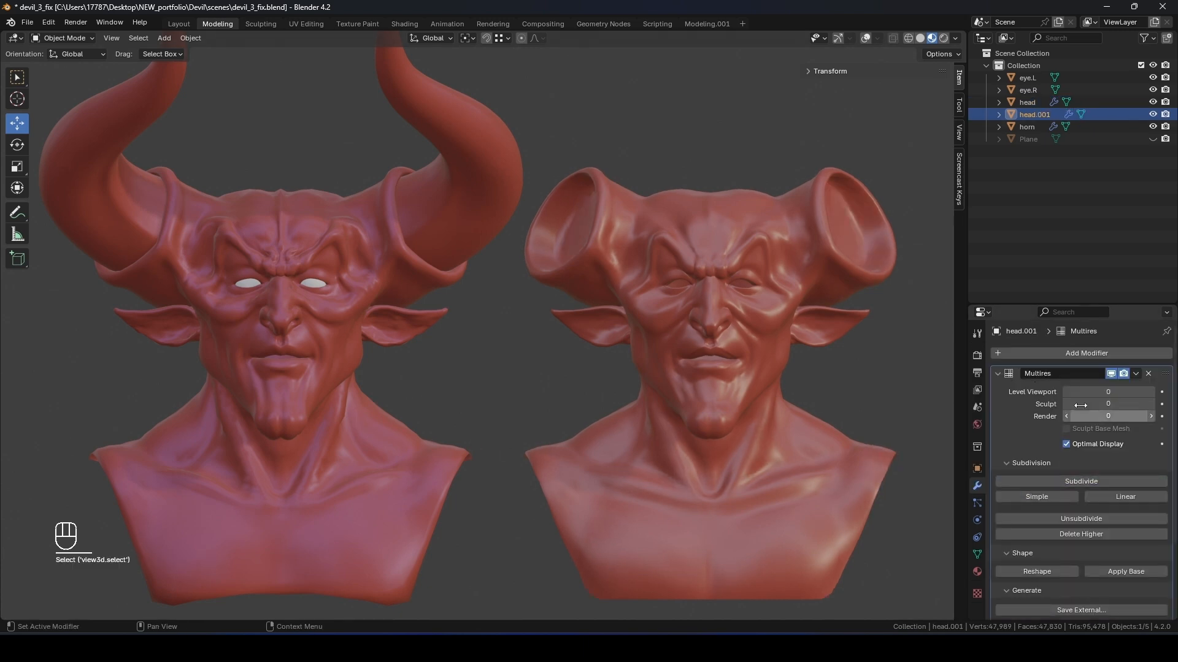
pyautogui.press('Return')
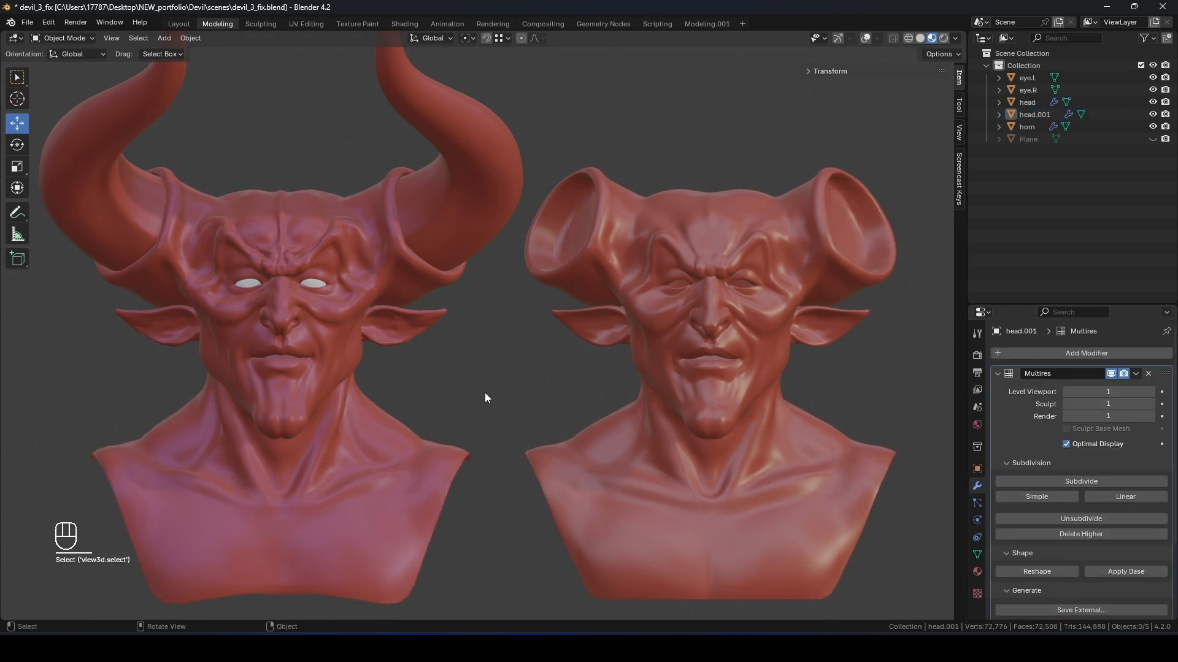
pyautogui.moveTo(485, 396); pyautogui.dragTo(532, 380, button='middle')
# Set the Multires levels of both busts to 0 and compare the two from the front.
pyautogui.click(727, 393)
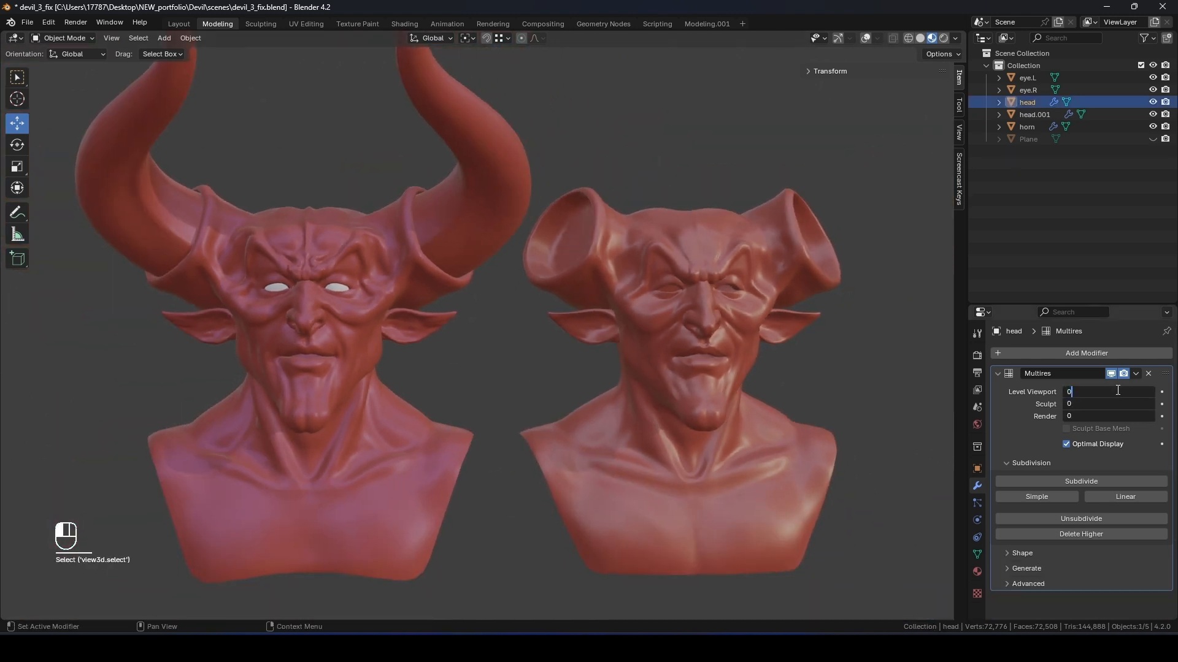
pyautogui.press('Return')
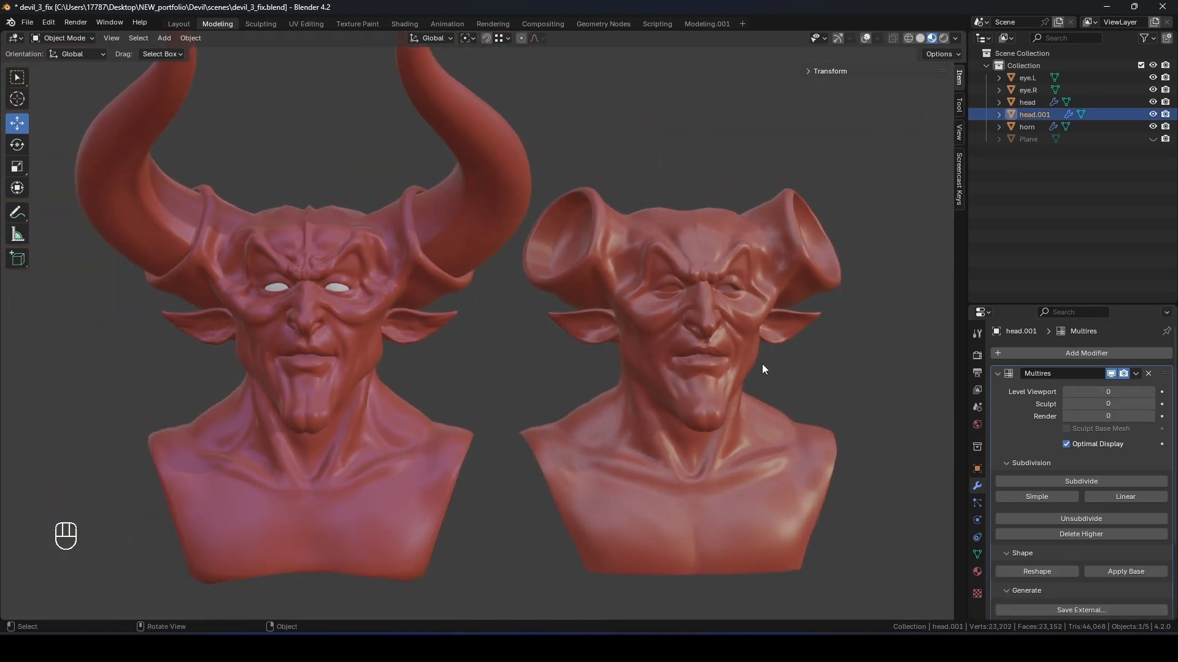
pyautogui.click(762, 365)
pyautogui.press('KP_1')
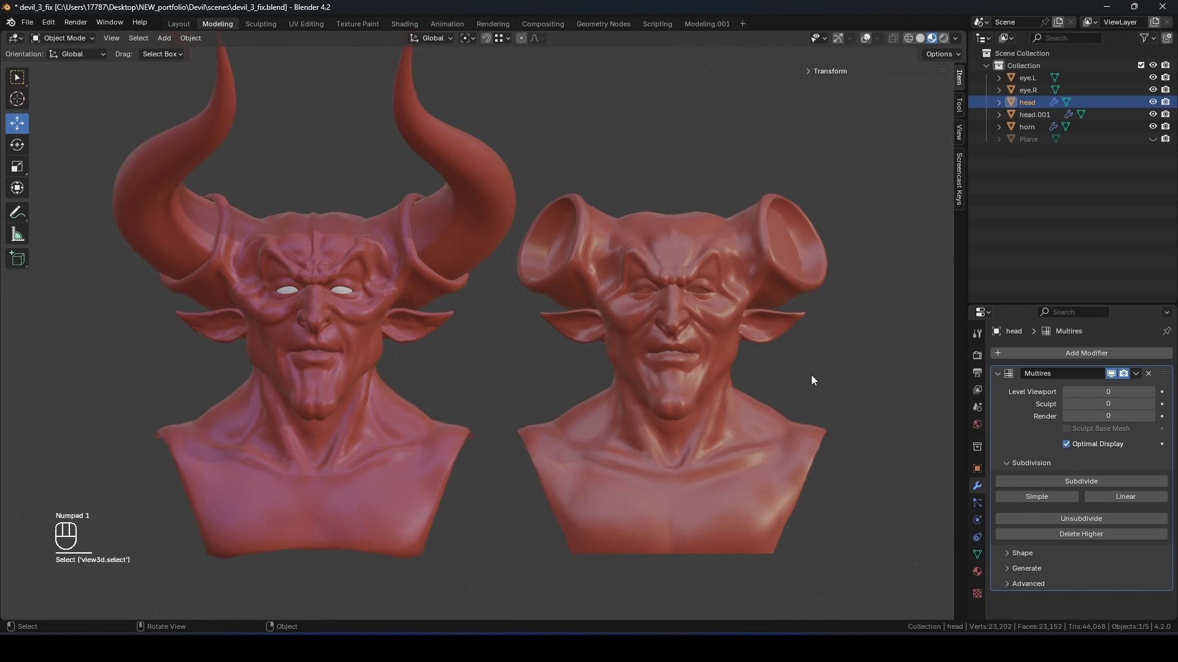
pyautogui.keyDown('shift'); pyautogui.moveTo(848, 409); pyautogui.dragTo(905, 436, button='middle'); pyautogui.keyUp('shift')
pyautogui.scroll(2, 883, 423)
pyautogui.scroll(-1, 890, 423)
pyautogui.scroll(-3, 941, 432)
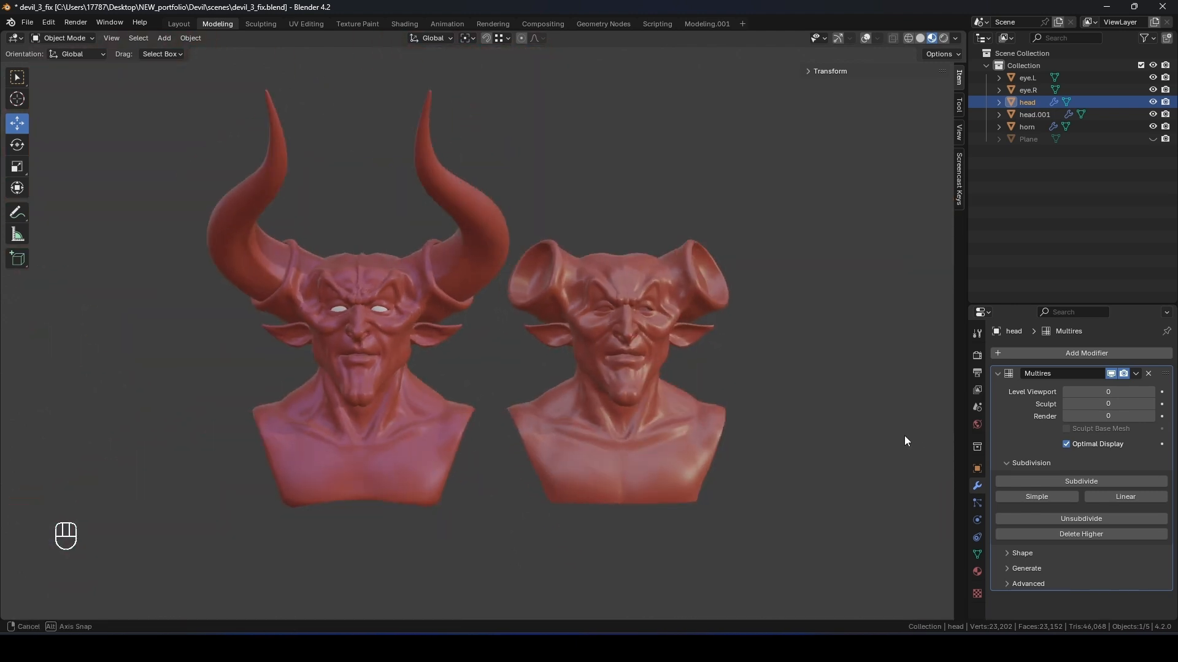
pyautogui.scroll(3, 905, 436)
# Set the Multires viewport, sculpt and render levels of both busts to 1 for comparison.
pyautogui.click(846, 375)
pyautogui.click(1110, 392)
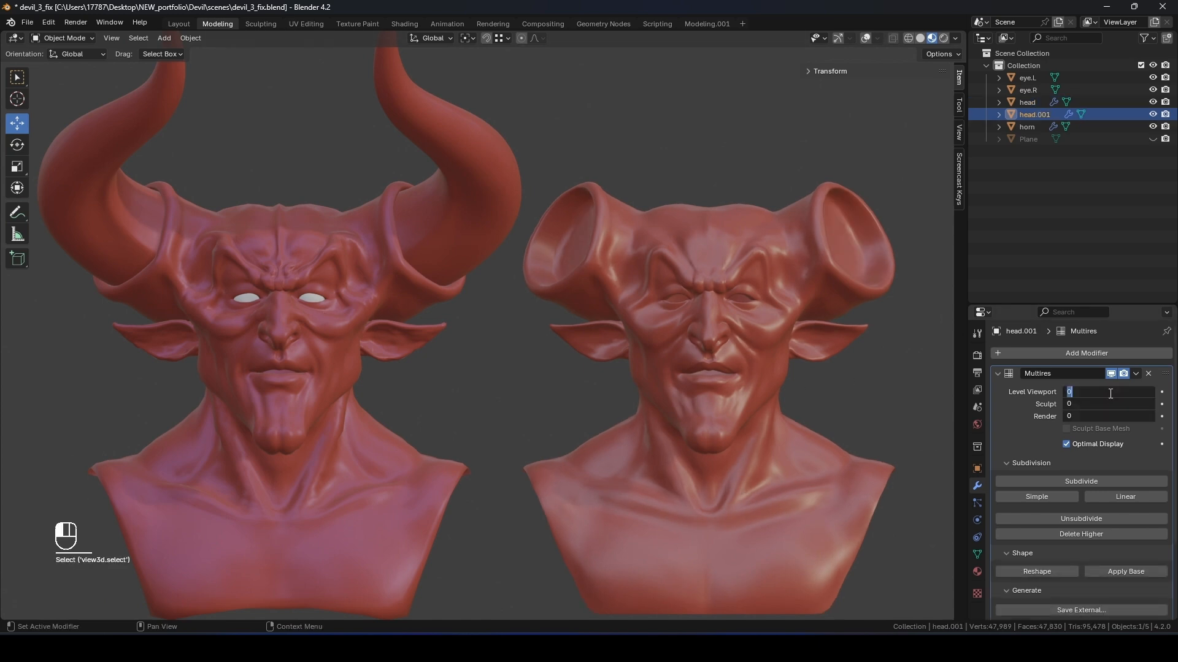
pyautogui.write('1')
pyautogui.press('Return')
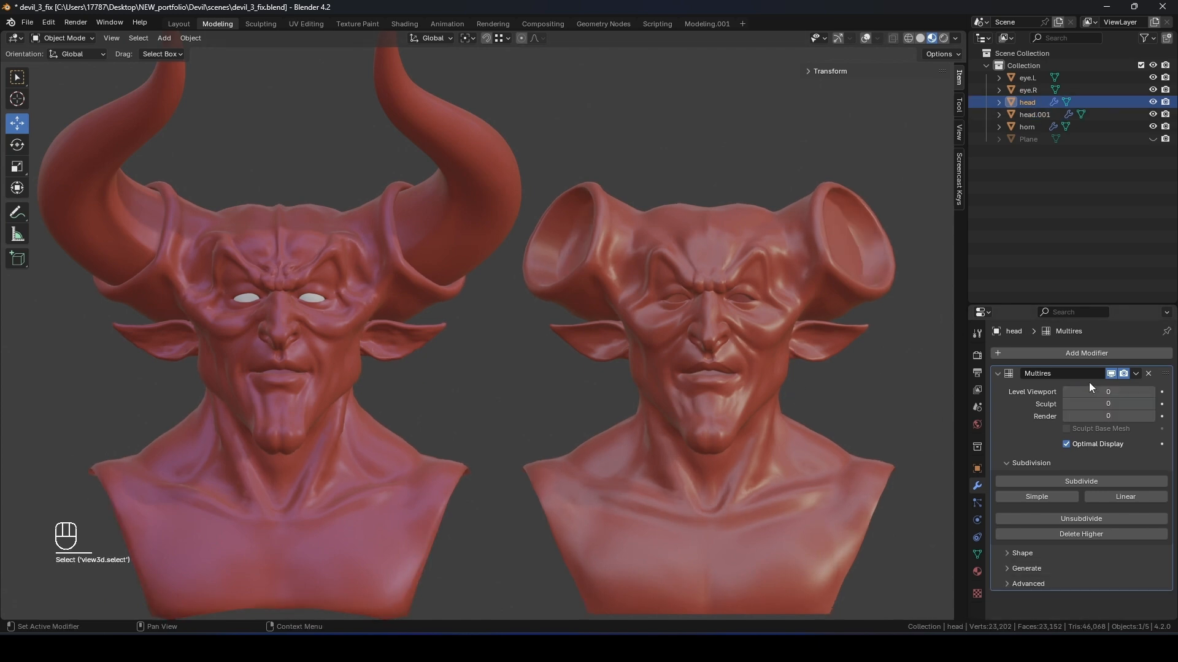
# Show the overlays to compare the wireframes of the two busts, and hide them again.
pyautogui.click(865, 38)
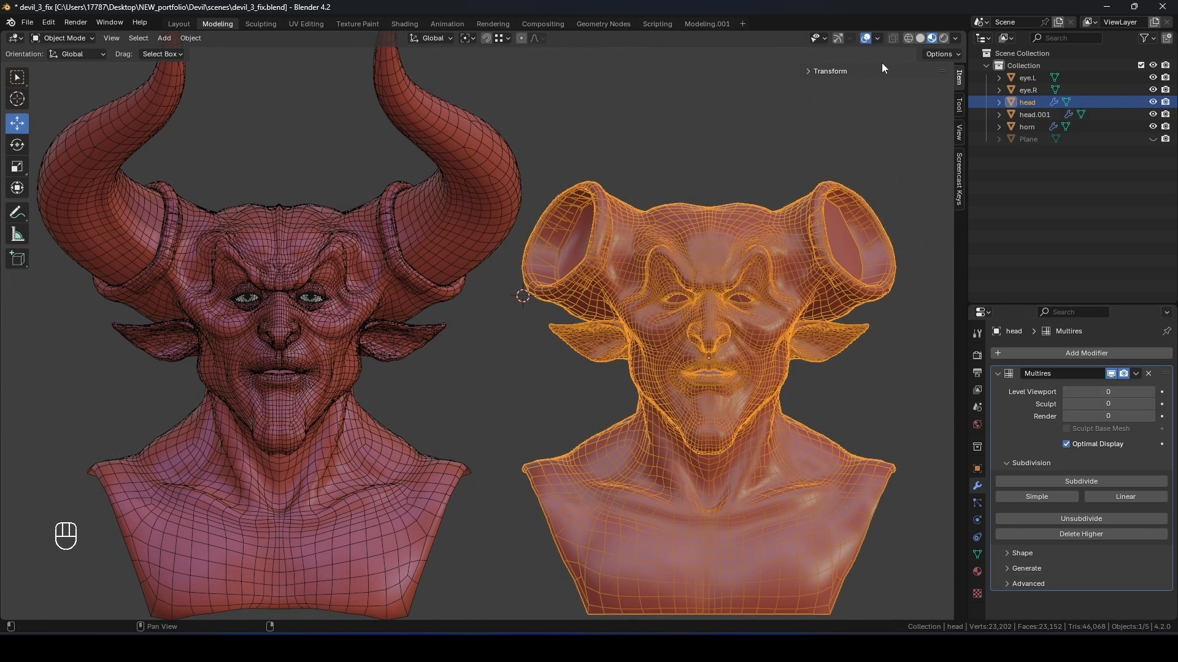
pyautogui.click(650, 98)
pyautogui.scroll(4, 680, 121)
pyautogui.moveTo(709, 144); pyautogui.dragTo(736, 164, button='middle')
pyautogui.scroll(3, 796, 135)
pyautogui.scroll(-5, 659, 248)
pyautogui.moveTo(736, 165); pyautogui.dragTo(680, 280, button='middle')
pyautogui.scroll(2, 545, 284)
pyautogui.click(864, 38)
pyautogui.moveTo(813, 246); pyautogui.dragTo(791, 257, button='middle')
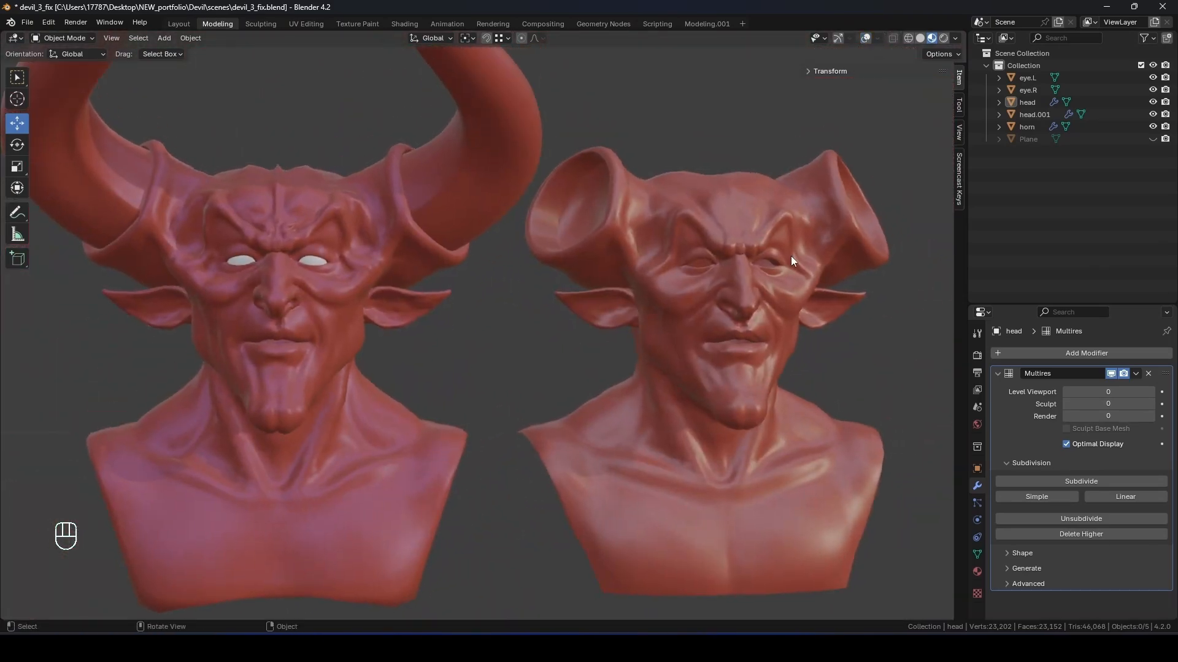
# Delete the hornless bust, leaving the horned one, and switch to the front view.
pyautogui.keyDown('shift'); pyautogui.moveTo(654, 281); pyautogui.dragTo(676, 319, button='middle'); pyautogui.keyUp('shift')
pyautogui.click(676, 319)
pyautogui.press('Delete')
pyautogui.keyDown('shift'); pyautogui.moveTo(328, 327); pyautogui.dragTo(718, 407, button='middle'); pyautogui.keyUp('shift')
pyautogui.press('KP_1')
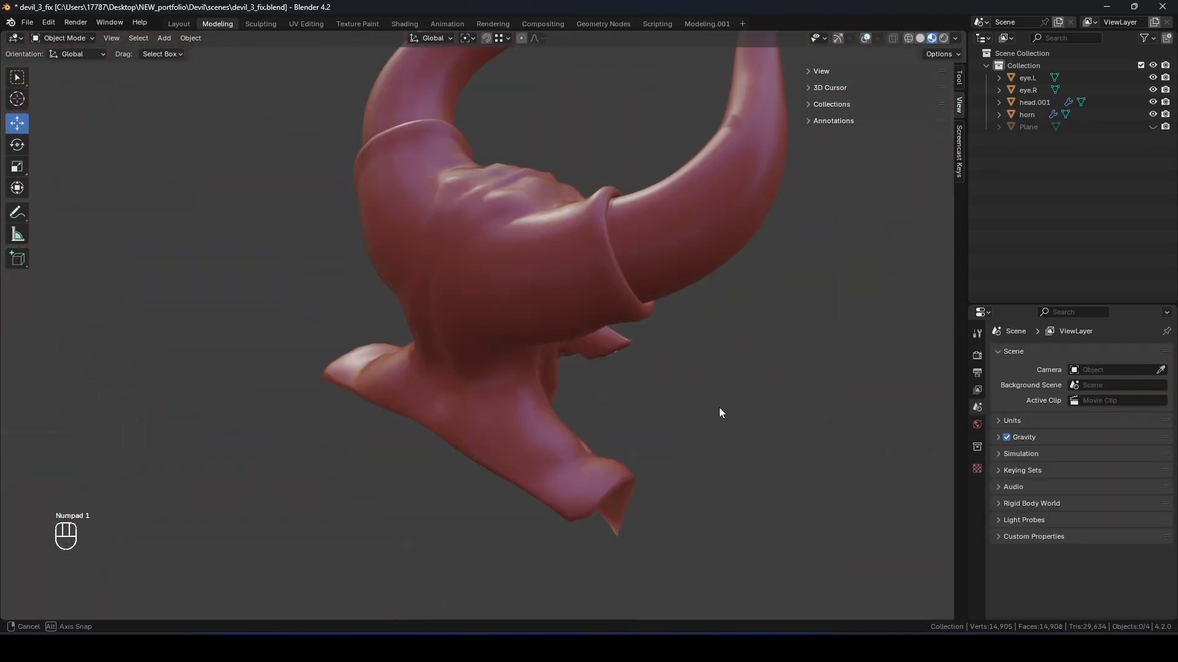